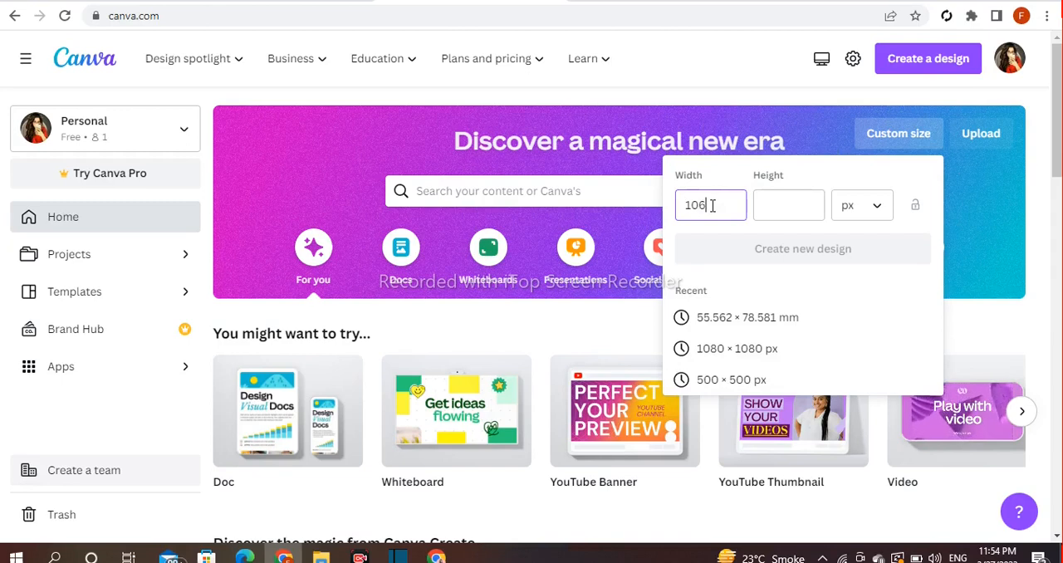
- Create a new custom-size design 1080 px wide and 1350 px high
type("80")
left_click(757, 214)
type("1350")
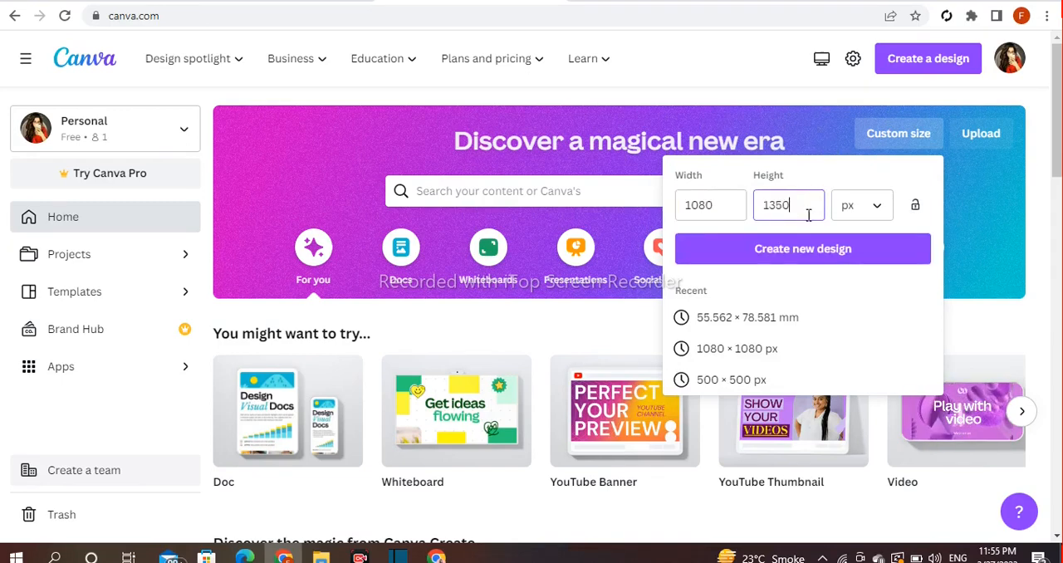
left_click(818, 258)
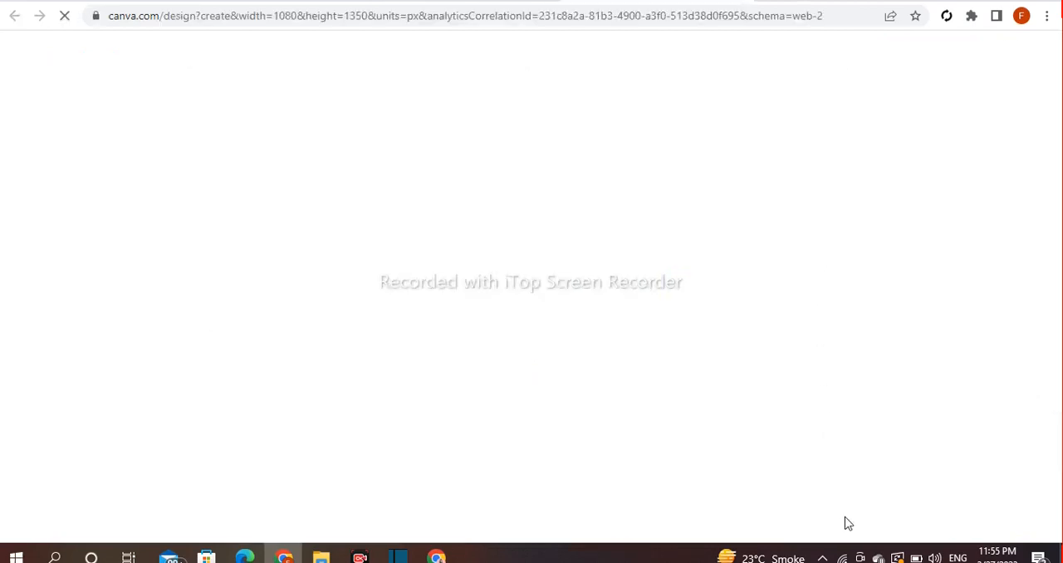
- Name the design "bag poster design"
type("bag poster design")
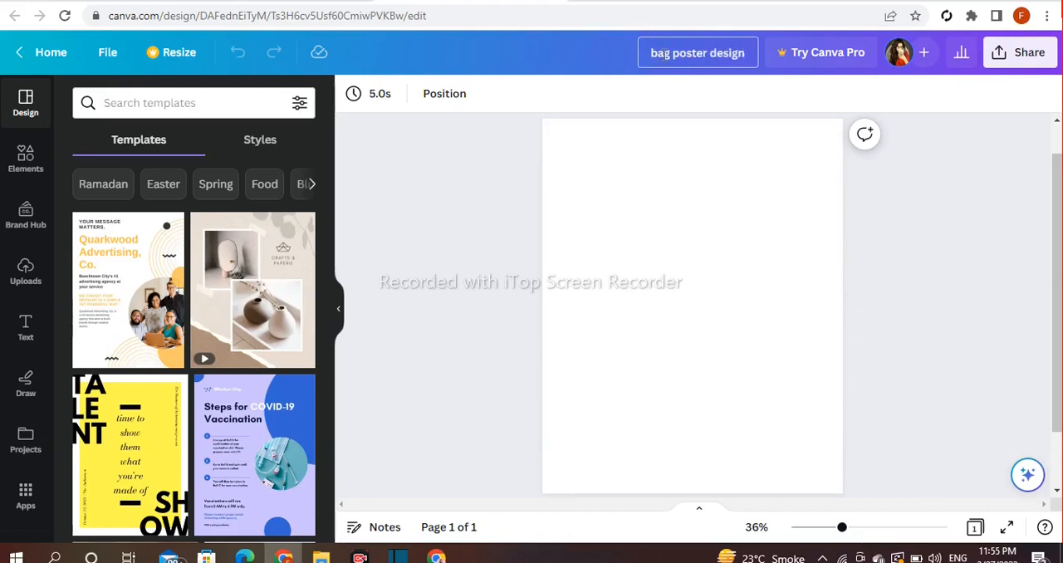
left_click(464, 217)
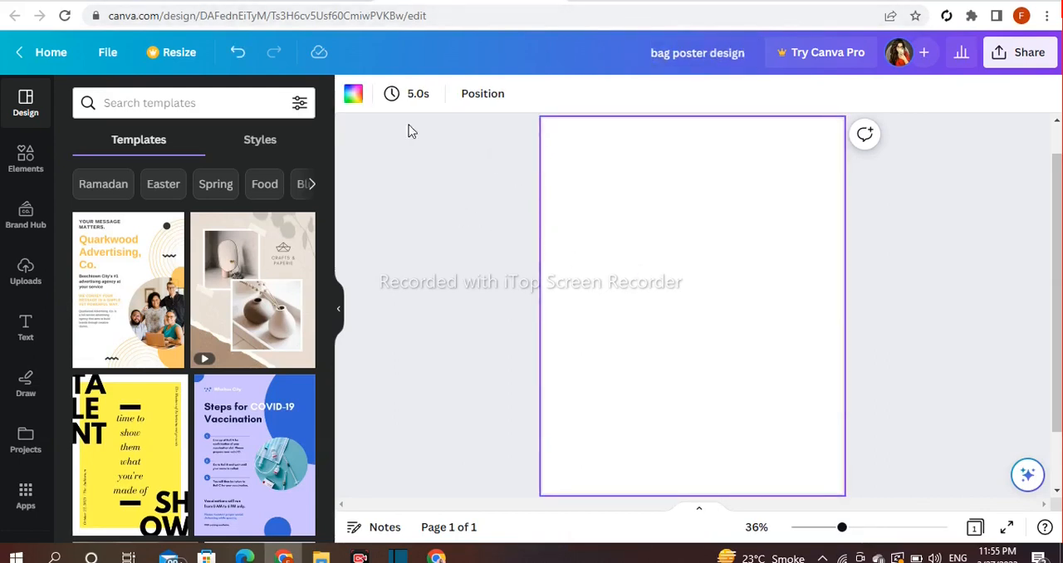
- Fill the page background with the custom solid blue #2860AB
left_click(352, 94)
scroll(235, 214, "down", 3)
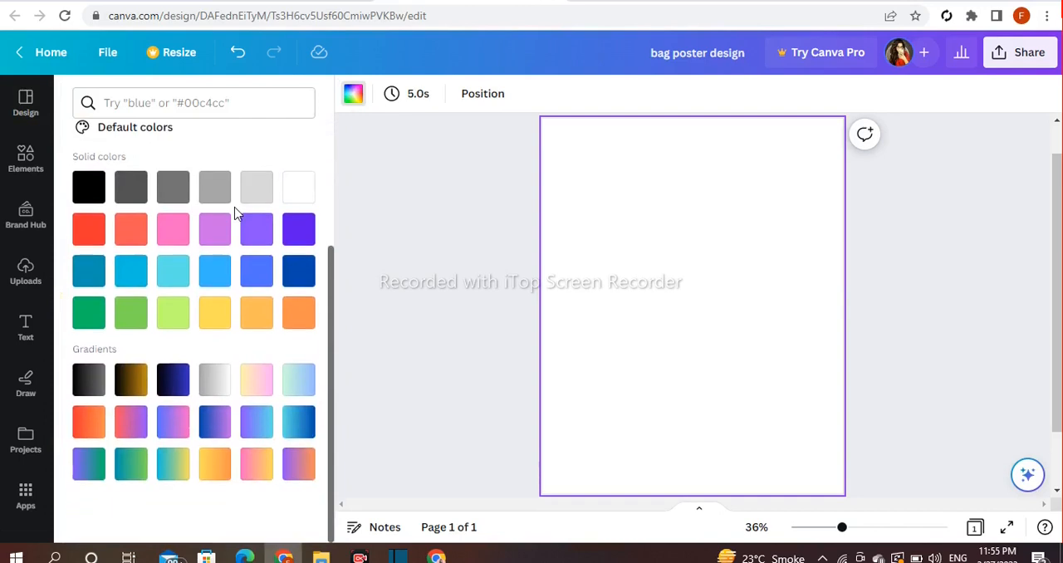
left_click(298, 273)
scroll(297, 281, "up", 4)
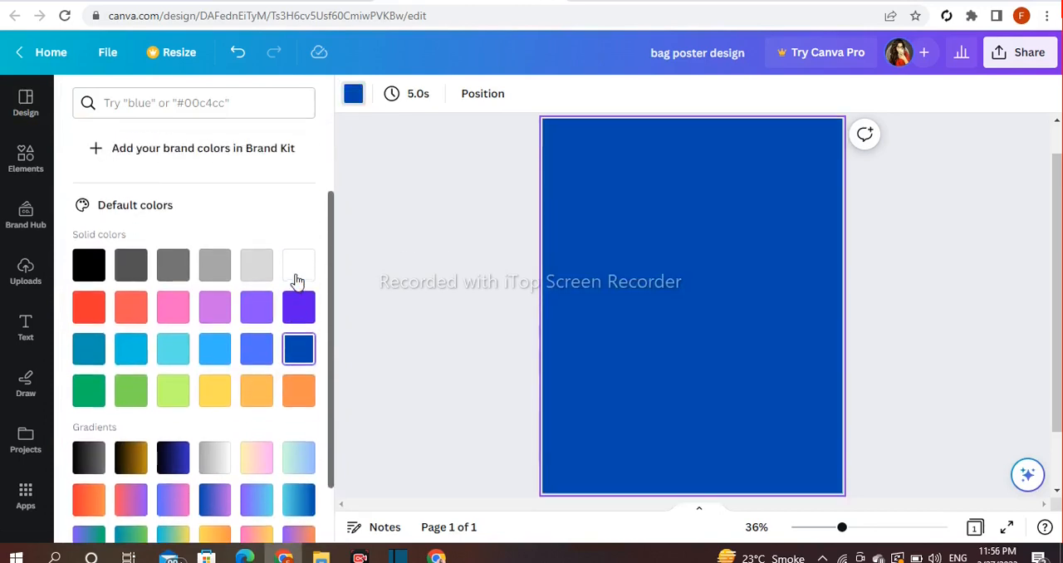
left_click(91, 158)
left_click_drag(228, 249, 250, 258)
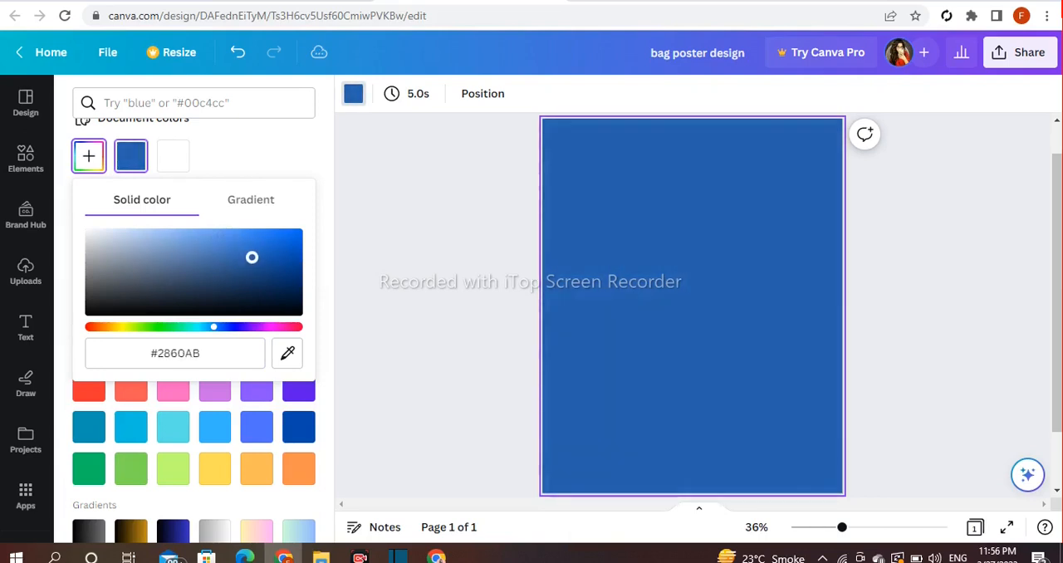
left_click(440, 256)
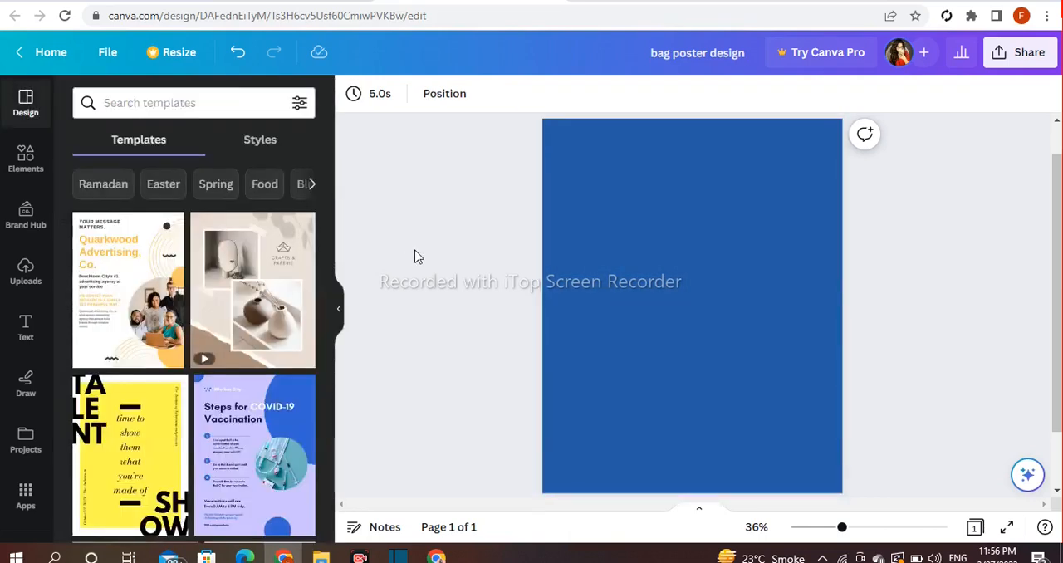
- Search the elements for "gradient" and show all matching graphics
left_click(25, 156)
left_click(115, 98)
type("g")
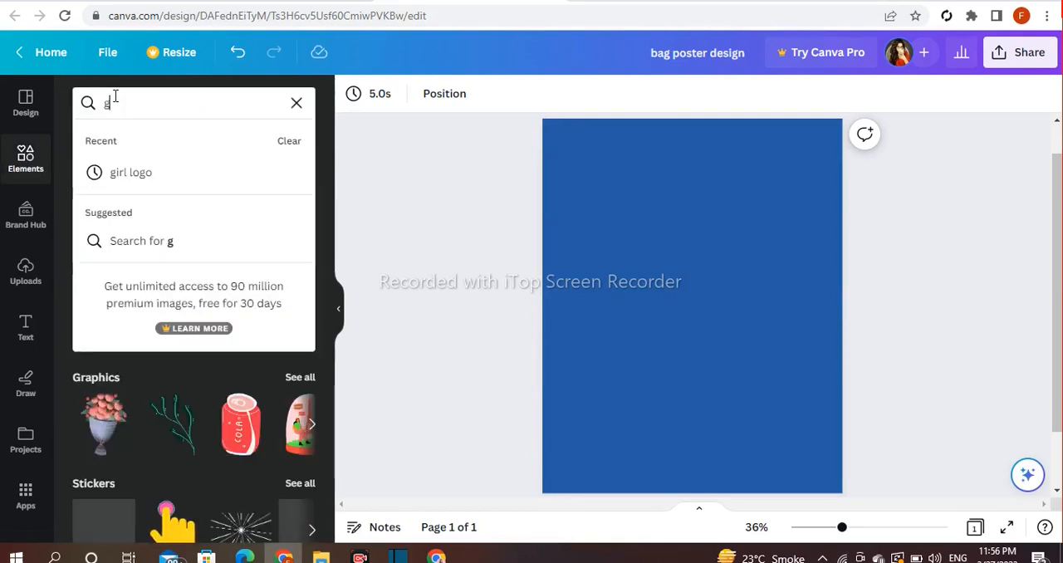
type("radient")
key("Return")
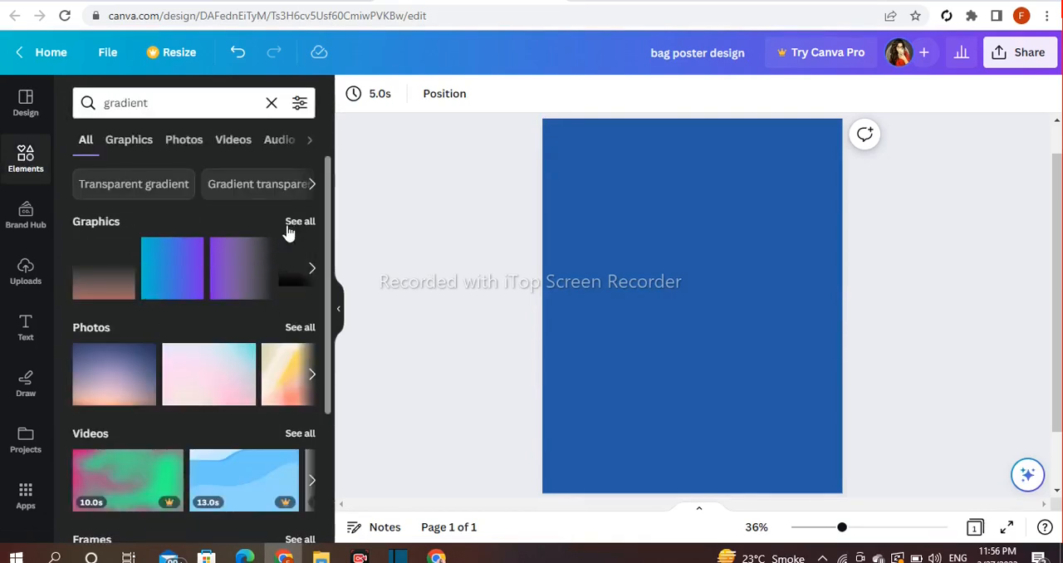
left_click(295, 222)
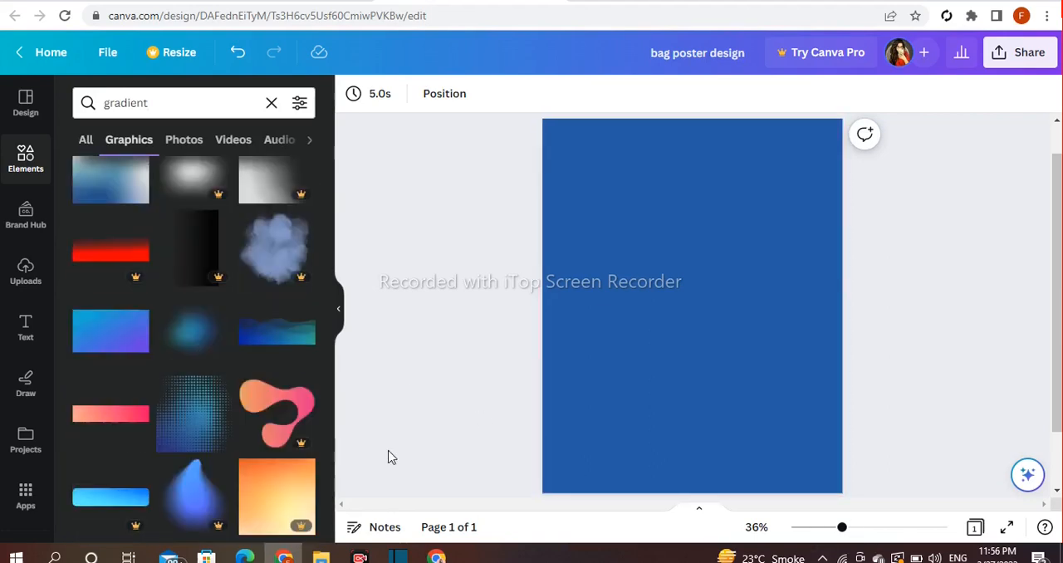
- Add the free teal-to-blue wave gradient graphic to the page
scroll(308, 447, "down", 2)
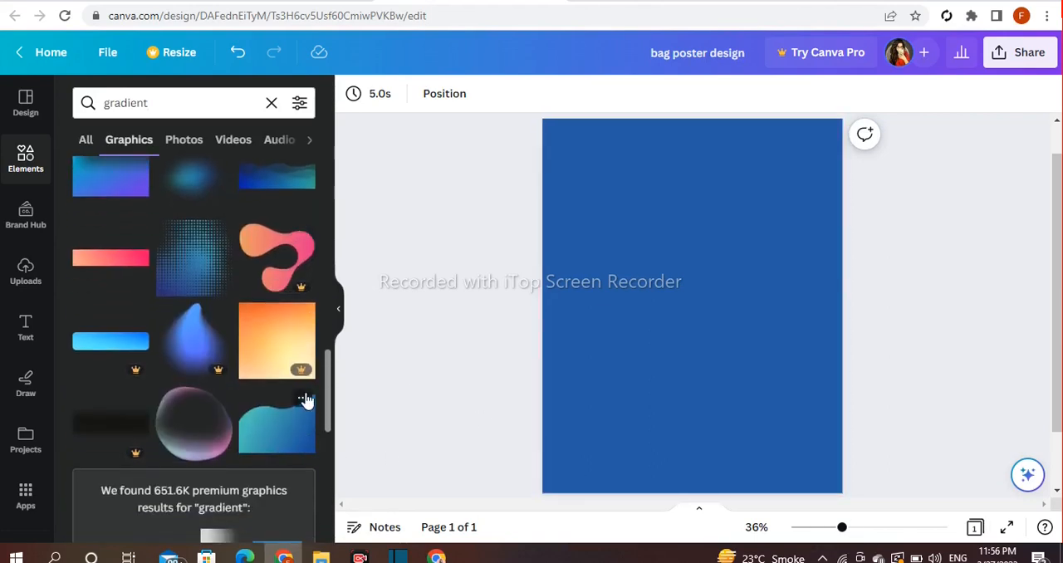
left_click(304, 399)
left_click(271, 427)
left_click(671, 418)
left_click(707, 333)
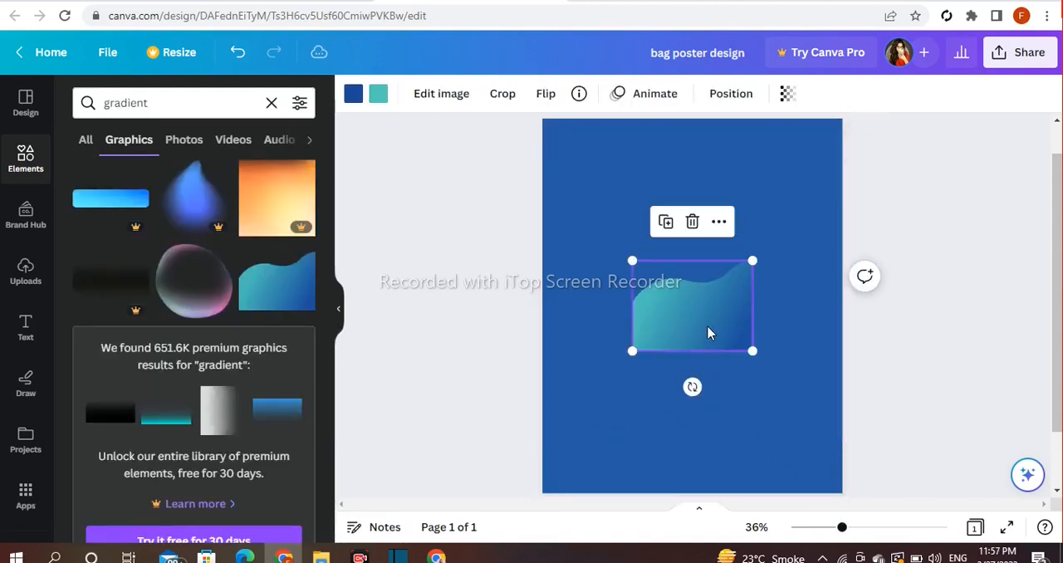
- Rotate the wave graphic a quarter turn and enlarge it to the page's full height along its left side
left_click_drag(693, 386, 567, 308)
left_click_drag(692, 327, 826, 493)
left_click_drag(732, 444, 603, 437)
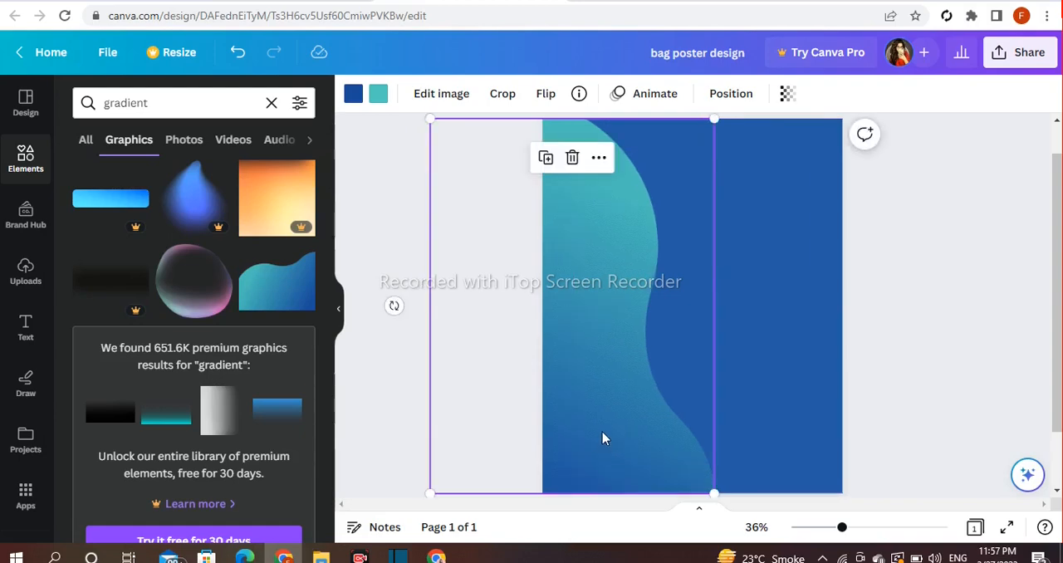
- Recolour the wave's teal gradient colour to Royal blue #5271ff
left_click(378, 94)
scroll(278, 288, "down", 1)
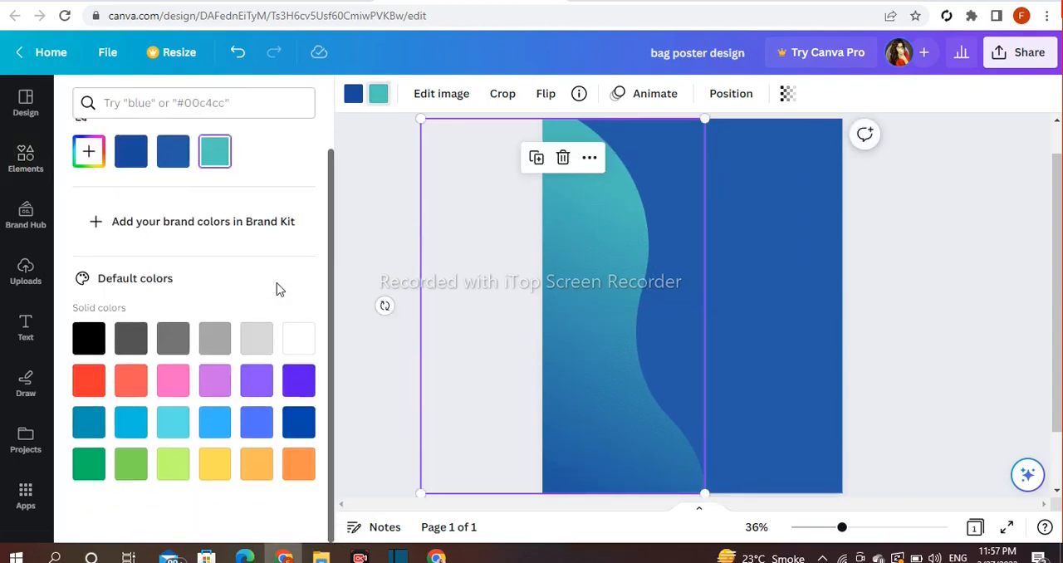
left_click(258, 423)
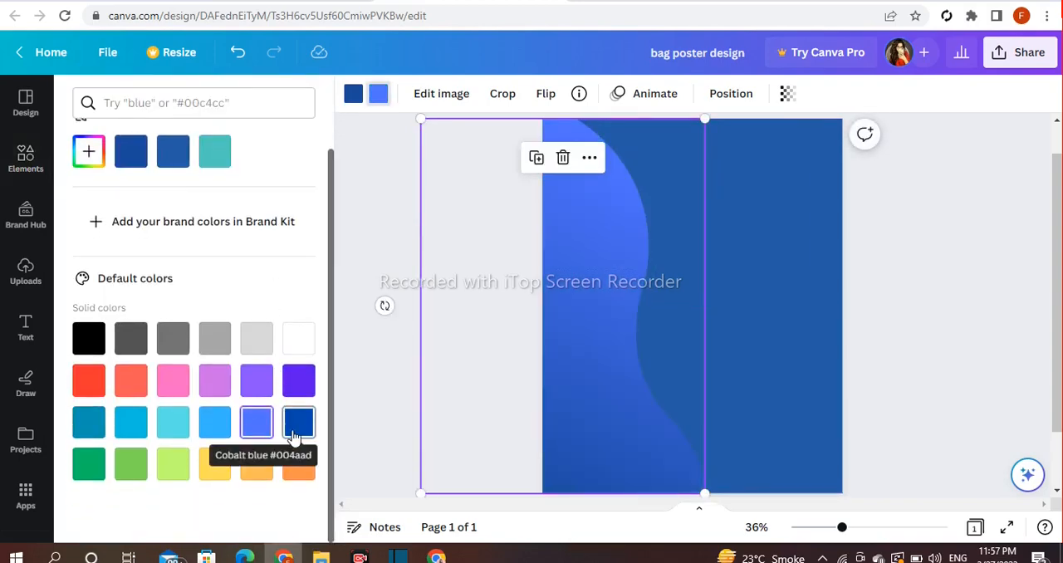
left_click(298, 424)
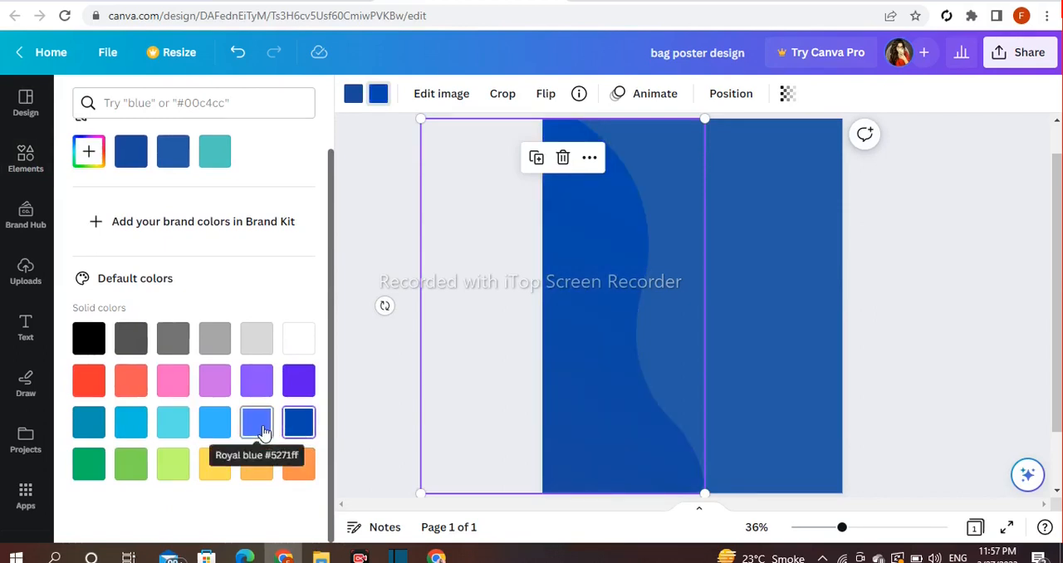
left_click(263, 431)
- Try several default colours for the wave's dark blue gradient colour and settle on light turquoise
left_click(353, 94)
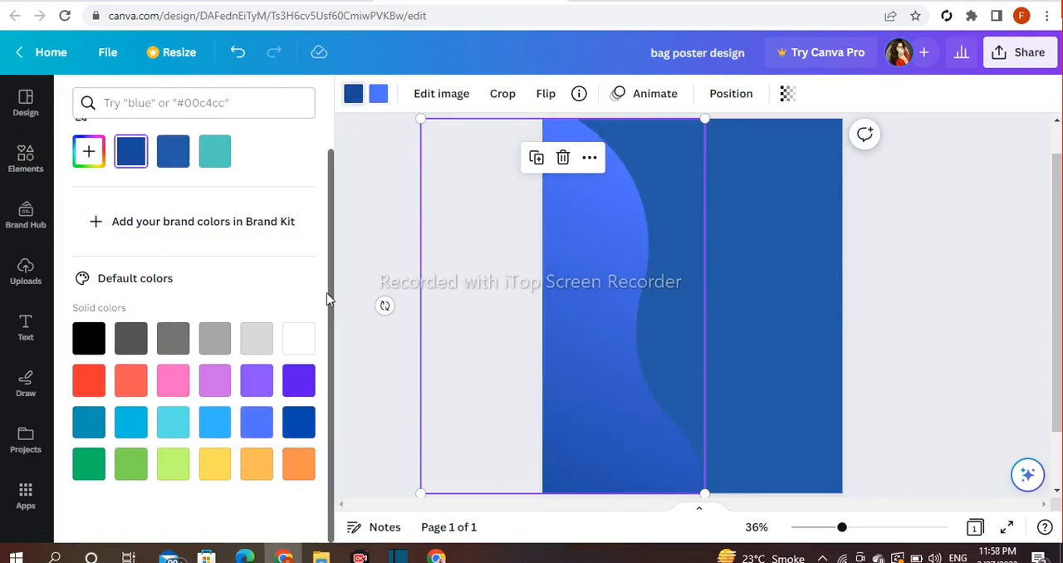
left_click(301, 349)
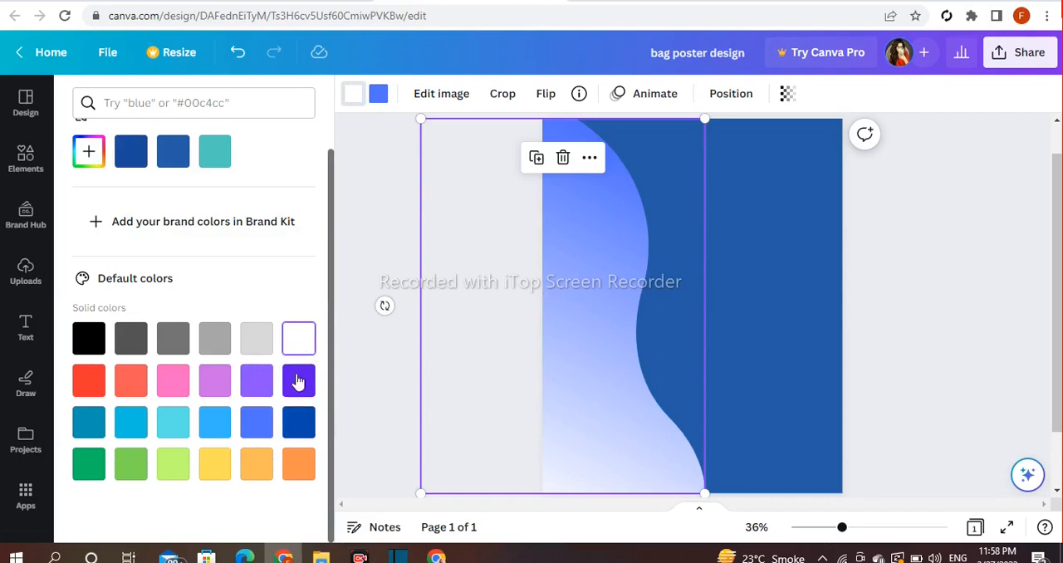
left_click(272, 380)
left_click(292, 425)
left_click(214, 423)
left_click(176, 425)
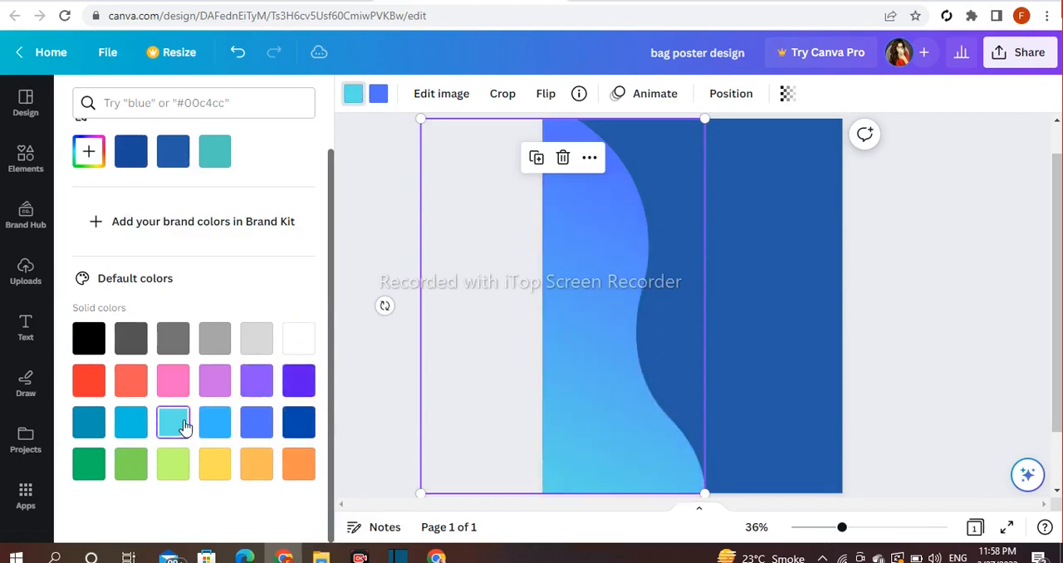
left_click(215, 425)
left_click(90, 426)
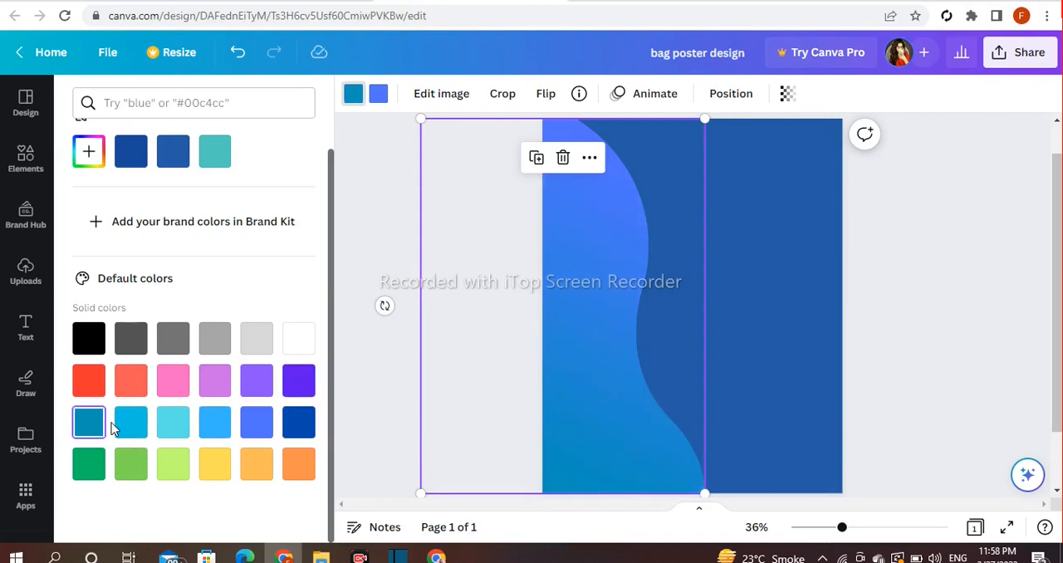
left_click(141, 428)
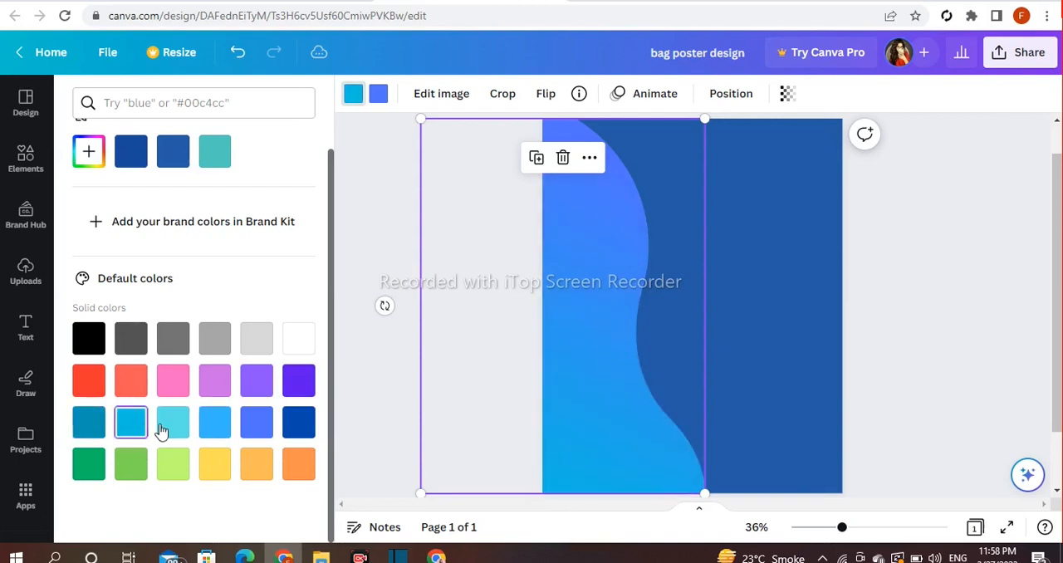
left_click(169, 426)
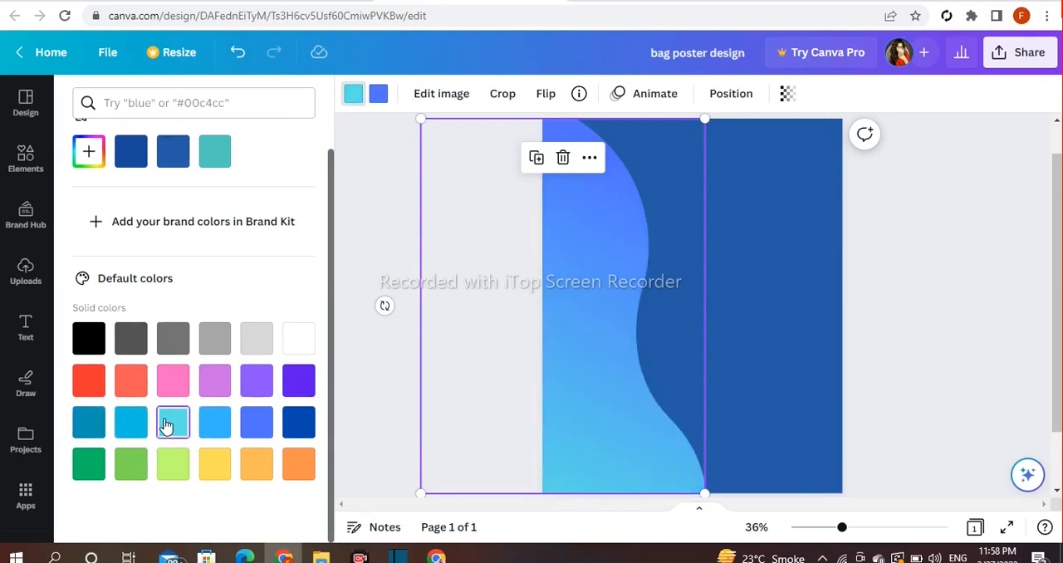
left_click(391, 393)
left_click(387, 391)
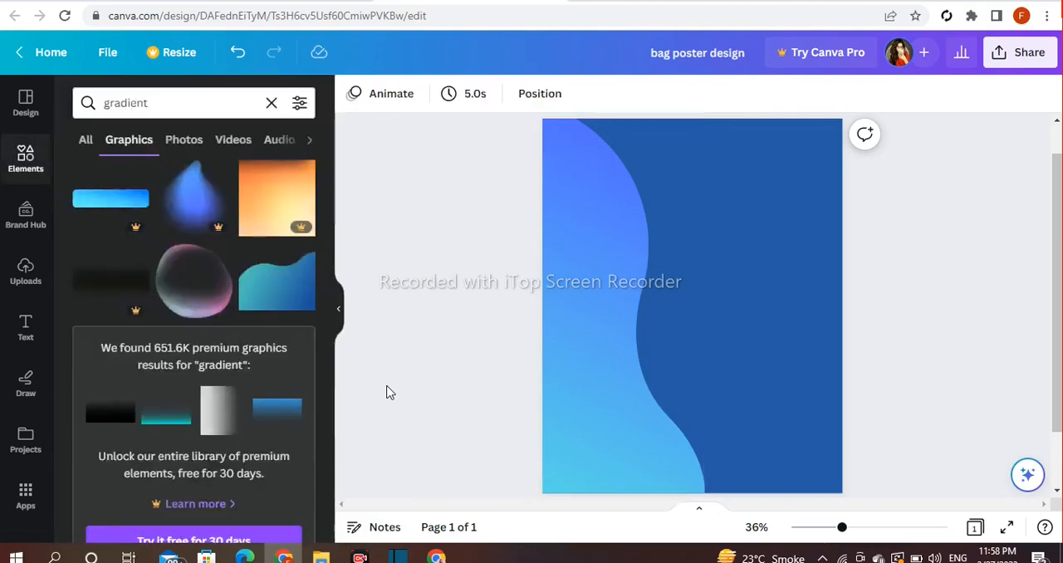
- Upload the blue backpack image to the uploads library
left_click(25, 272)
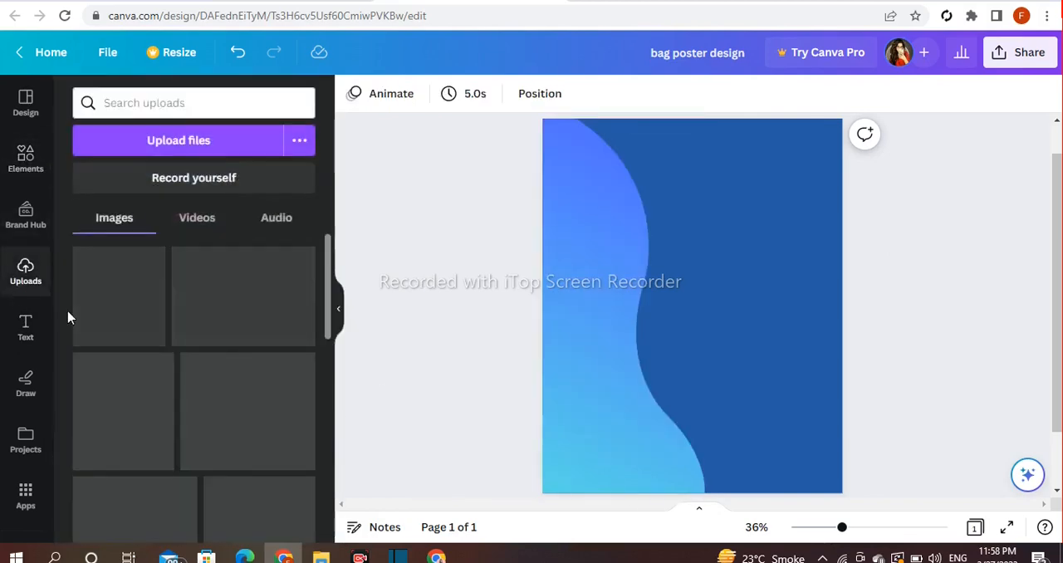
left_click(166, 143)
left_click(413, 350)
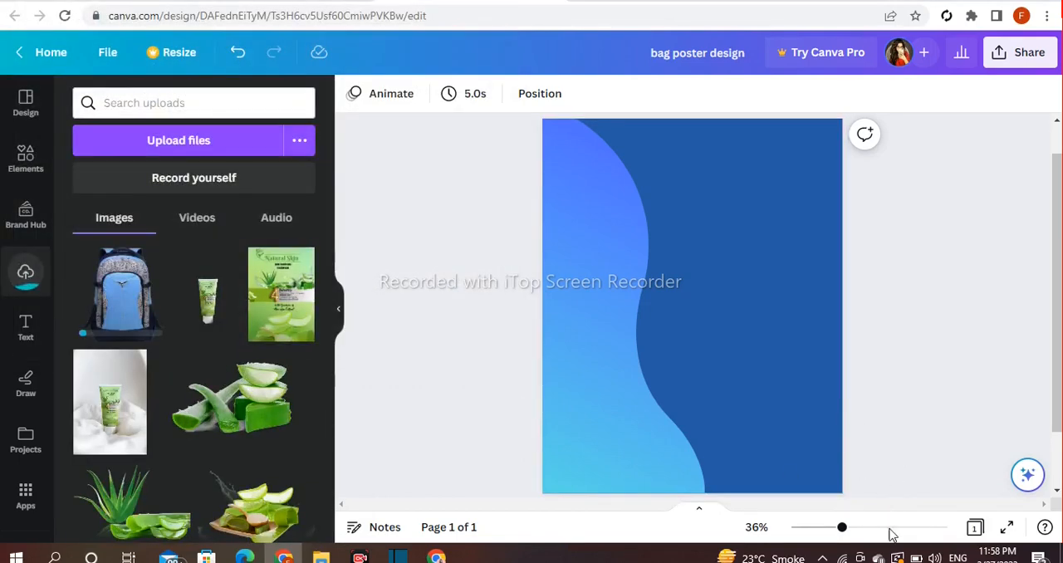
- Place the uploaded backpack on the page and move it to the right of the wave
left_click(126, 313)
left_click_drag(700, 322, 740, 321)
left_click_drag(648, 307, 657, 308)
left_click_drag(825, 310, 822, 310)
left_click(939, 316)
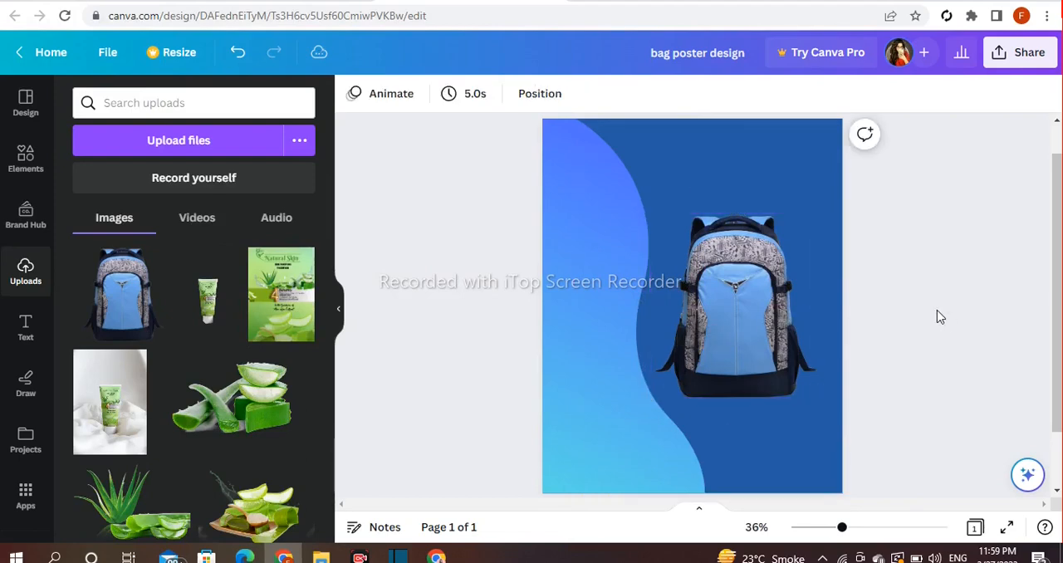
- Shrink the backpack image and reposition it near the page's right edge, slightly below the middle
left_click(710, 316)
left_click_drag(828, 211, 819, 241)
left_click_drag(749, 352, 772, 345)
left_click_drag(844, 240, 833, 254)
left_click(911, 273)
left_click_drag(781, 373, 784, 370)
left_click(490, 336)
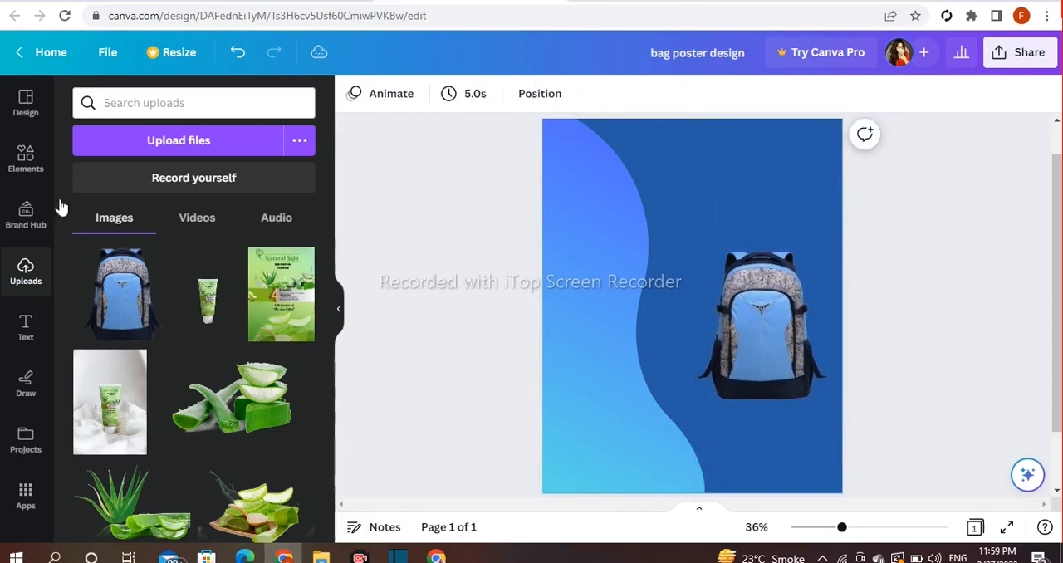
- Search the elements for "shadow"
left_click(12, 161)
left_click(271, 103)
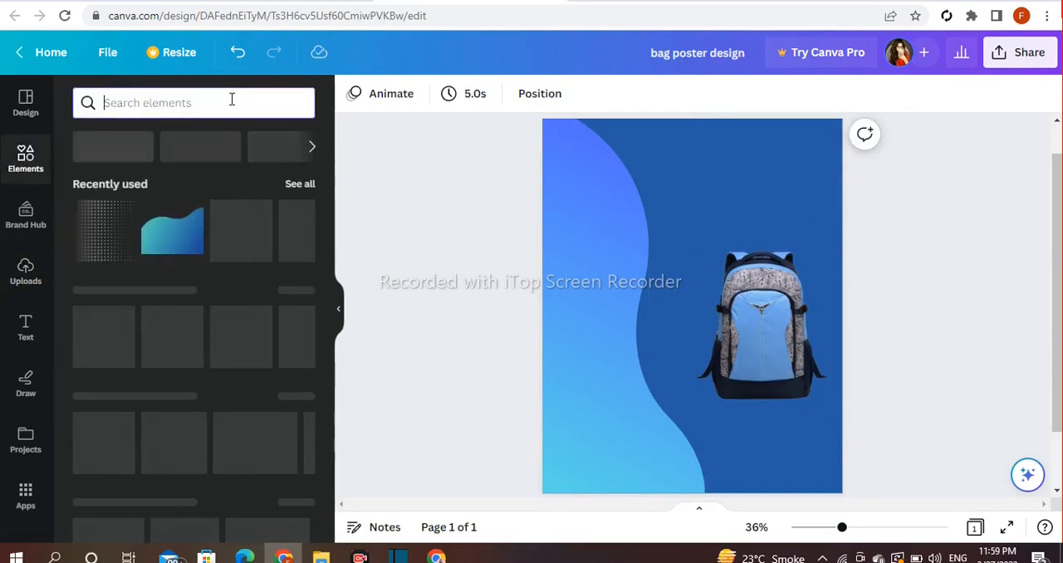
type("shadow")
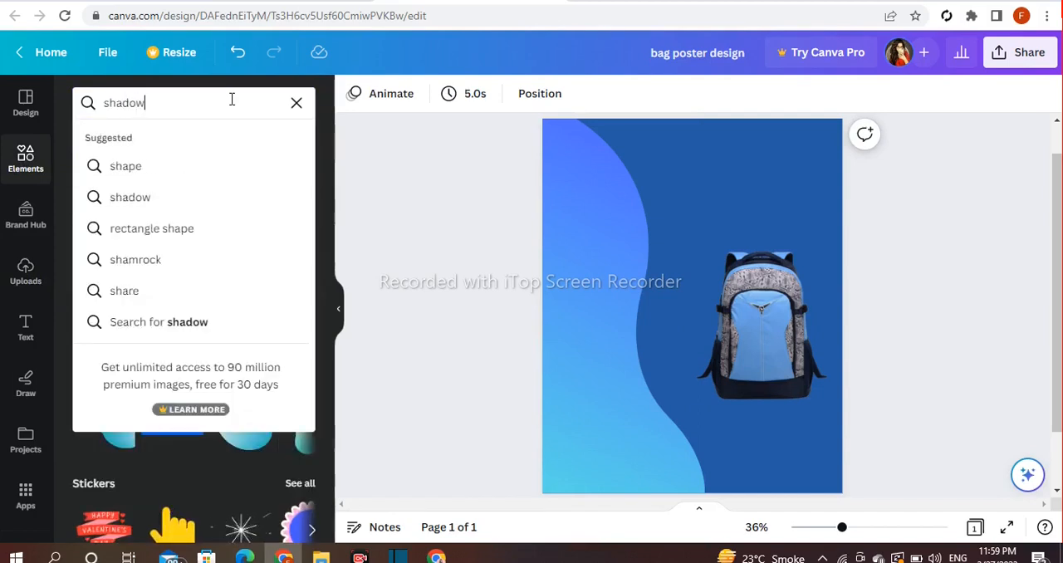
key("Return")
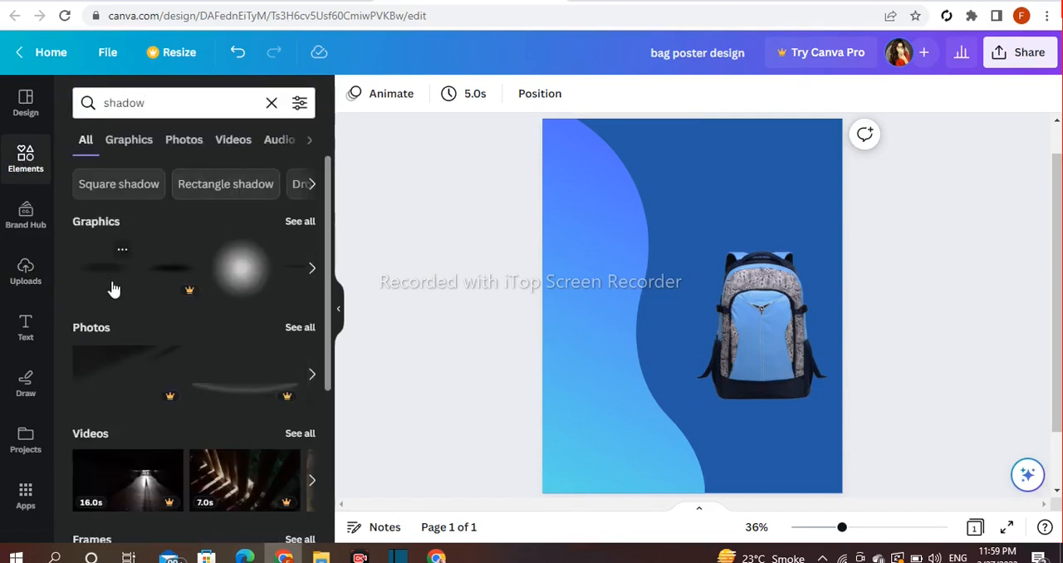
- Add the free soft oval shadow graphic, shrink it to about 509 wide, and position it directly under the backpack
left_click(113, 289)
left_click_drag(812, 282, 711, 307)
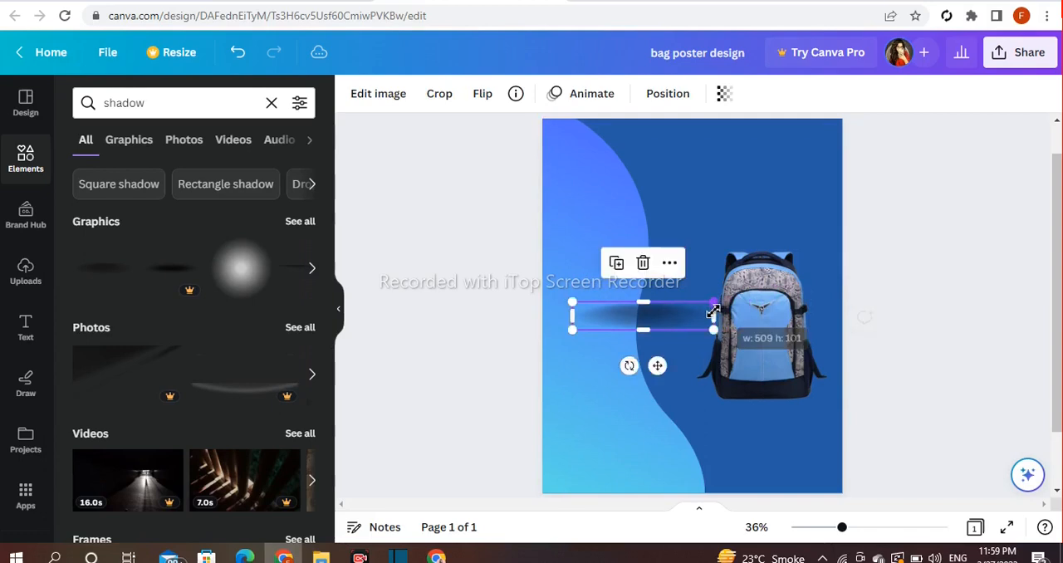
left_click_drag(659, 365, 773, 462)
left_click(917, 315)
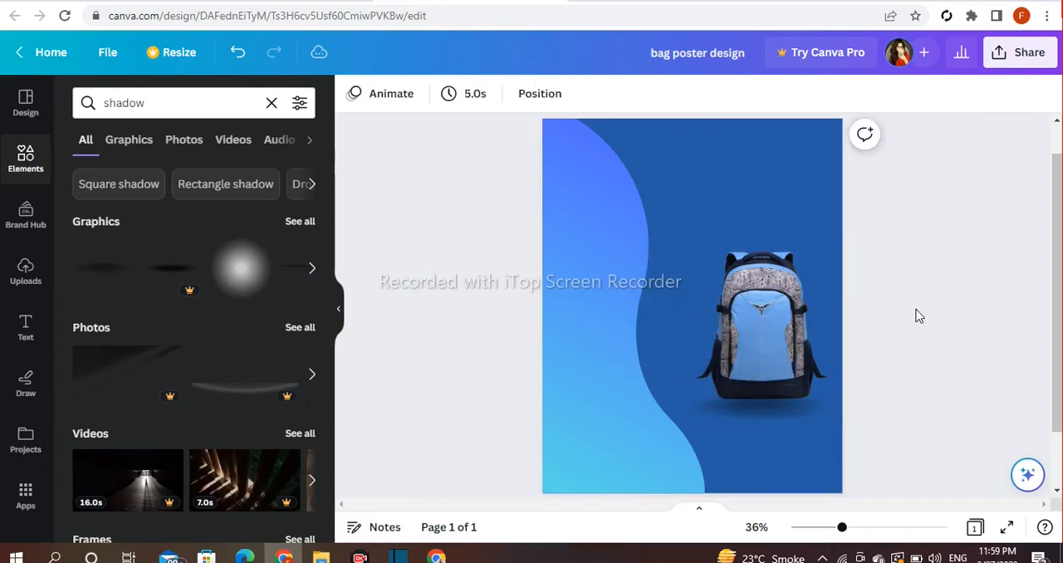
left_click(752, 407)
left_click_drag(774, 457, 777, 455)
left_click(935, 272)
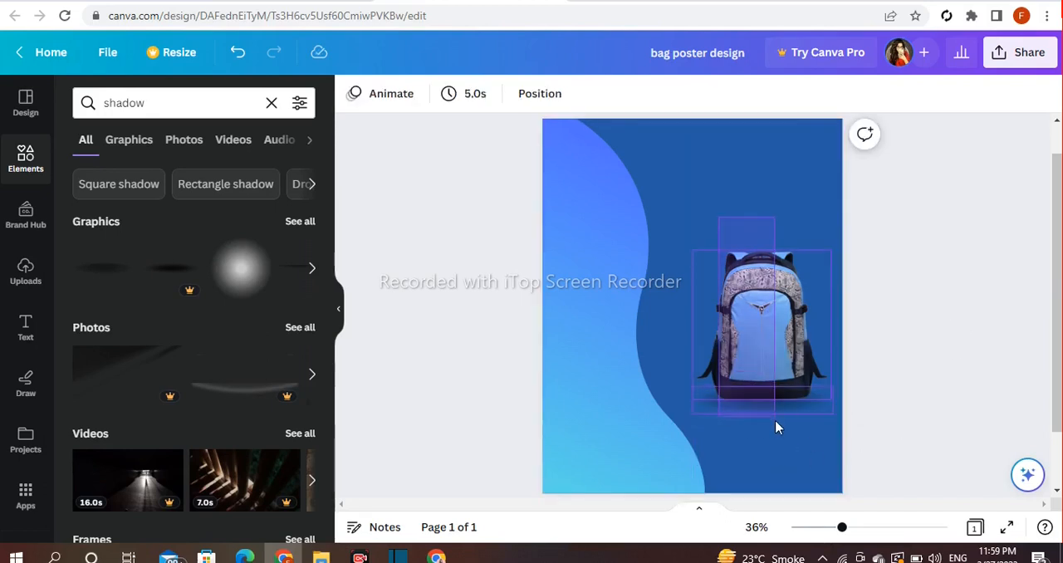
- Duplicate the backpack together with its shadow and place the copy over the upper part of the wave
left_click_drag(776, 428, 775, 423)
left_click(721, 219)
left_click_drag(761, 333, 588, 218)
left_click(778, 299)
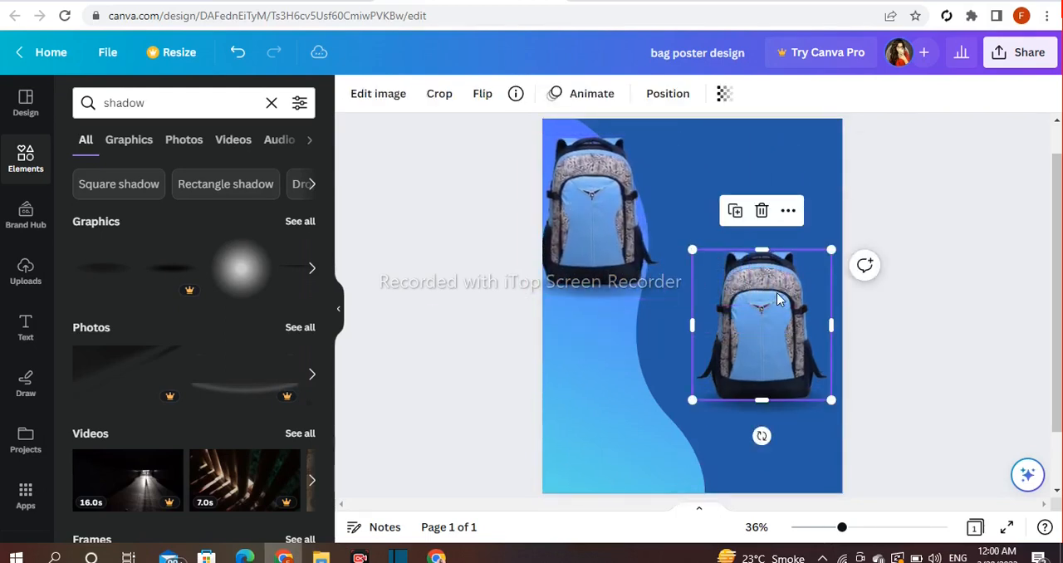
- Reposition the original backpack near the page's right edge, then shrink the copy with its shadow and place it overlapping the original's left side
left_click_drag(728, 170, 753, 300)
left_click_drag(765, 426, 765, 416)
left_click(719, 209)
left_click_drag(614, 208, 739, 305)
left_click_drag(783, 223, 764, 264)
left_click_drag(713, 309, 720, 309)
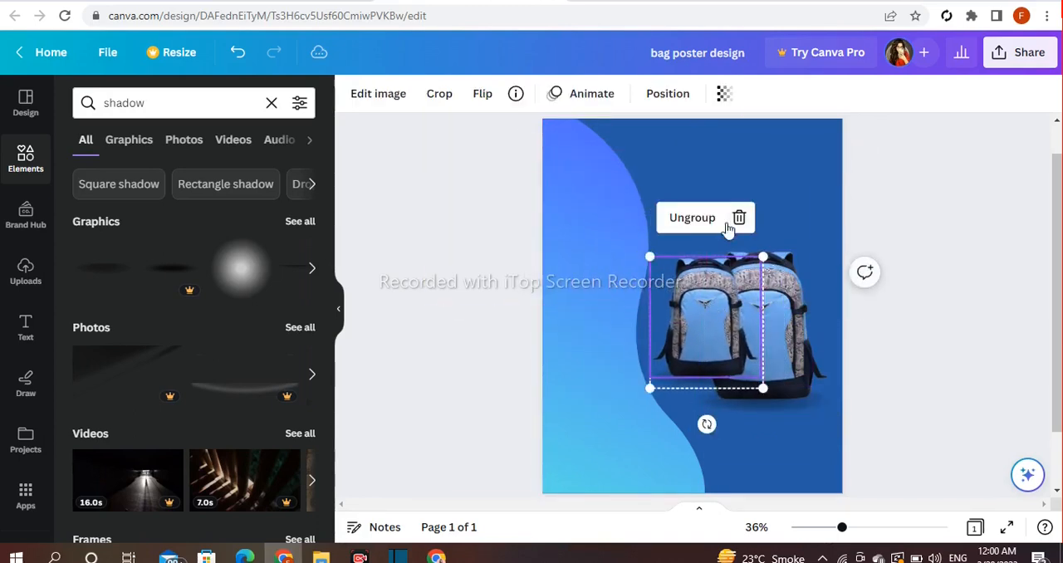
- Ungroup the smaller backpack copy from its shadow and send both behind the larger backpack
left_click(836, 336)
left_click(714, 344)
left_click(692, 217)
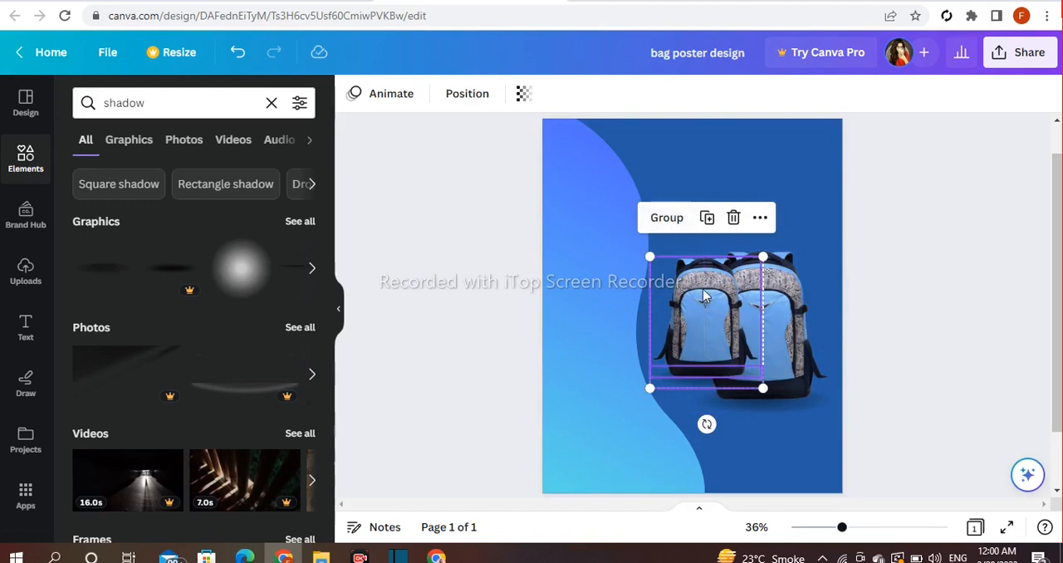
left_click(759, 222)
mouse_move(829, 324)
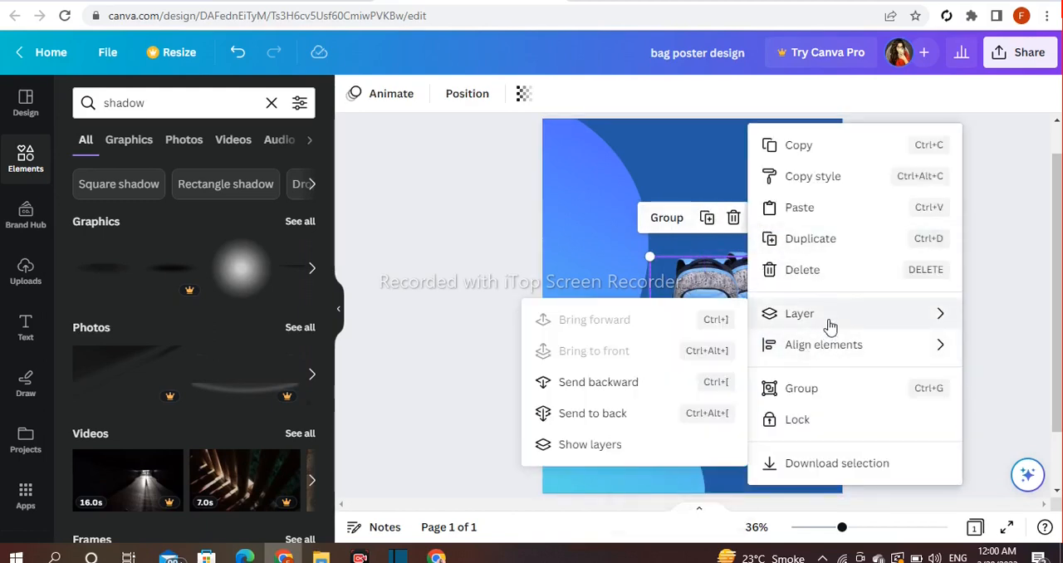
left_click(626, 423)
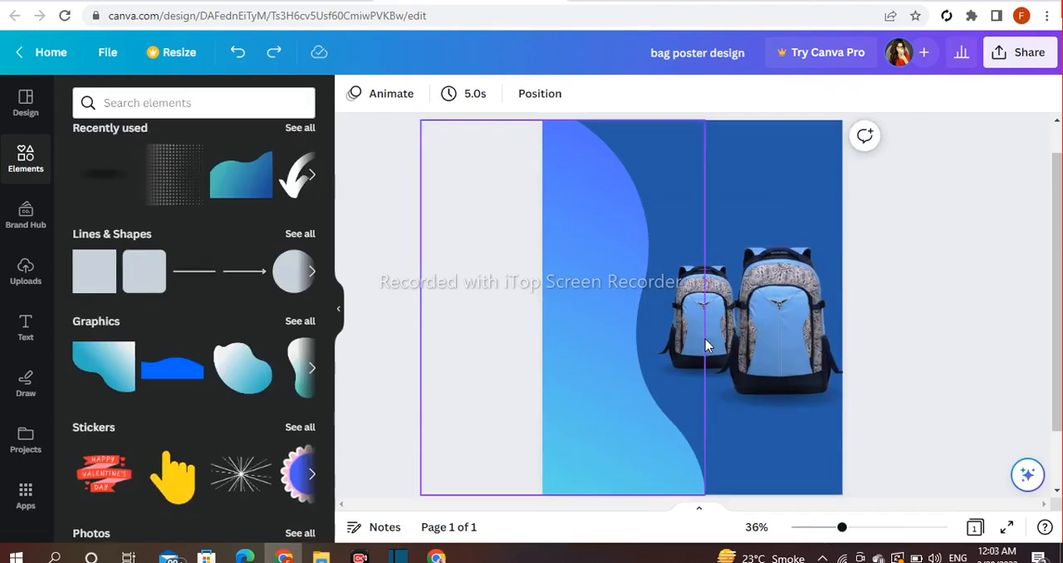
- Set the blur of the smaller backpack image to about 29 in its image adjustments
left_click(705, 339)
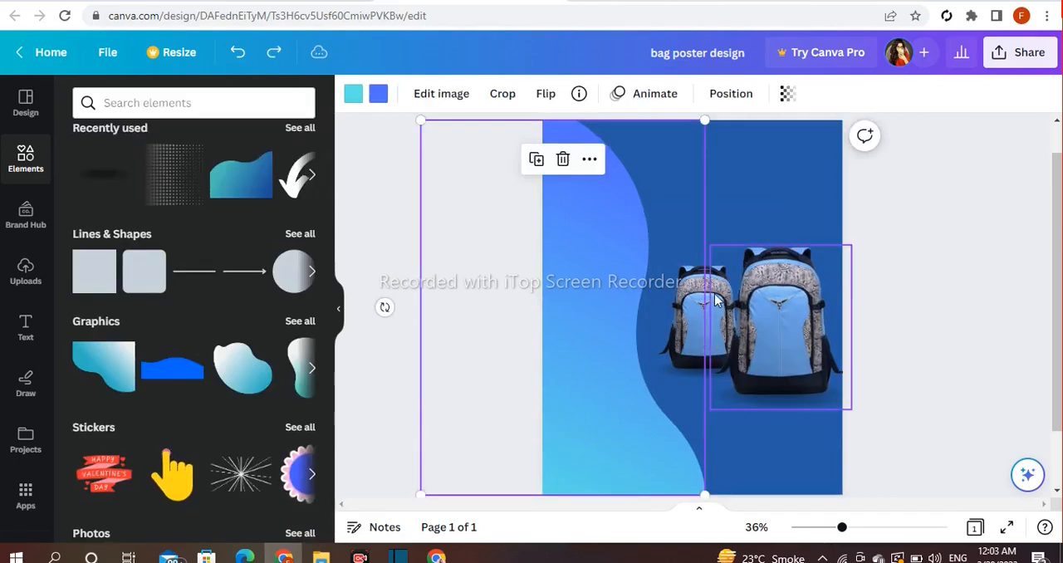
left_click(702, 328)
left_click(377, 95)
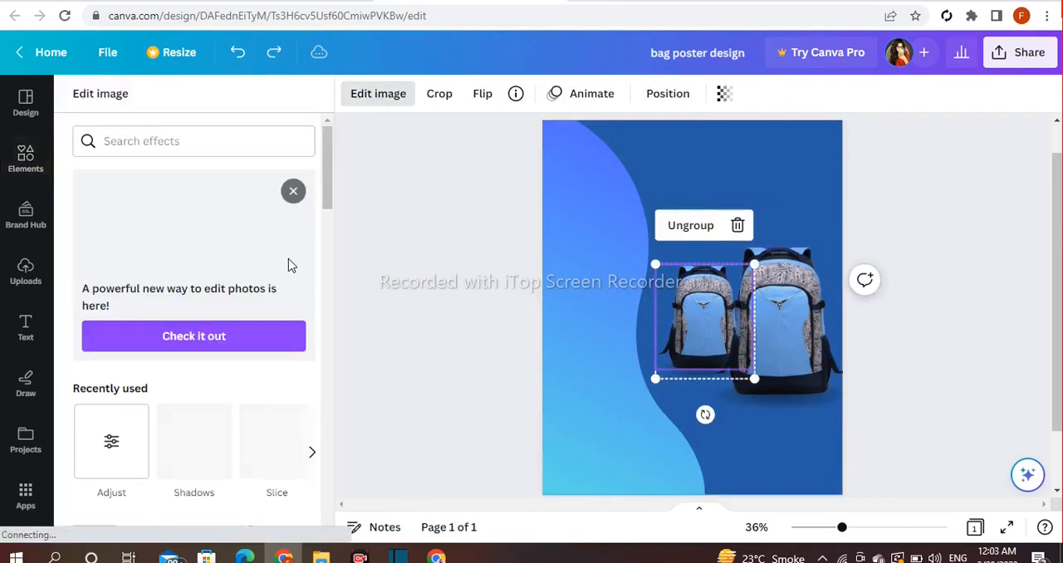
scroll(290, 256, "down", 5)
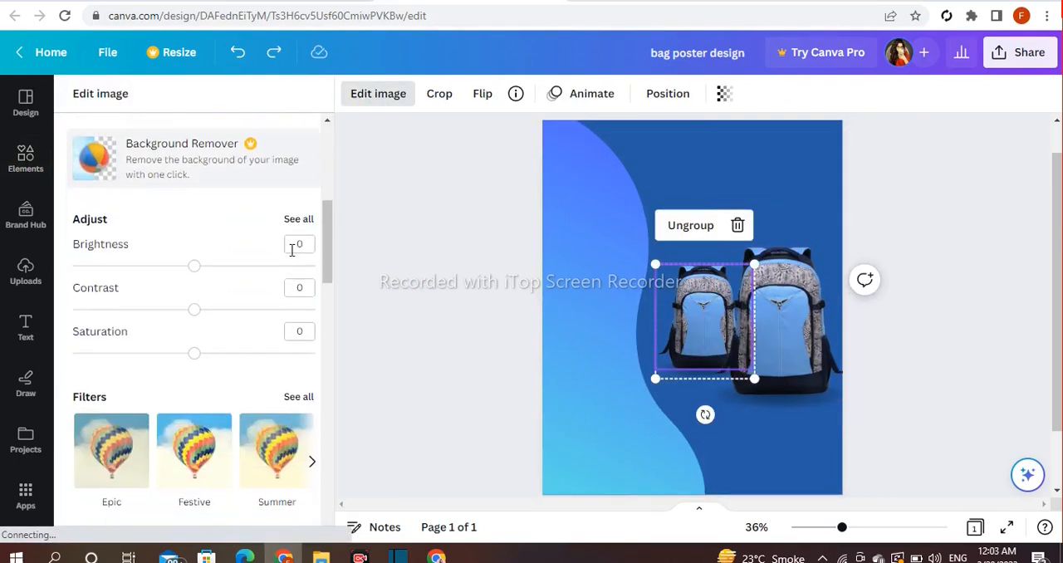
left_click(299, 218)
scroll(301, 268, "down", 2)
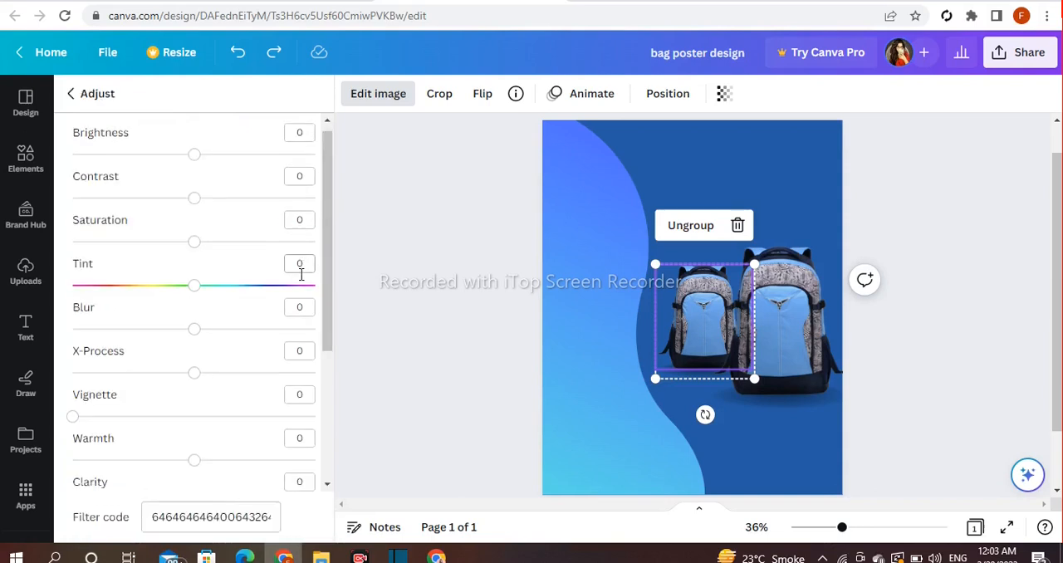
left_click_drag(194, 260, 222, 260)
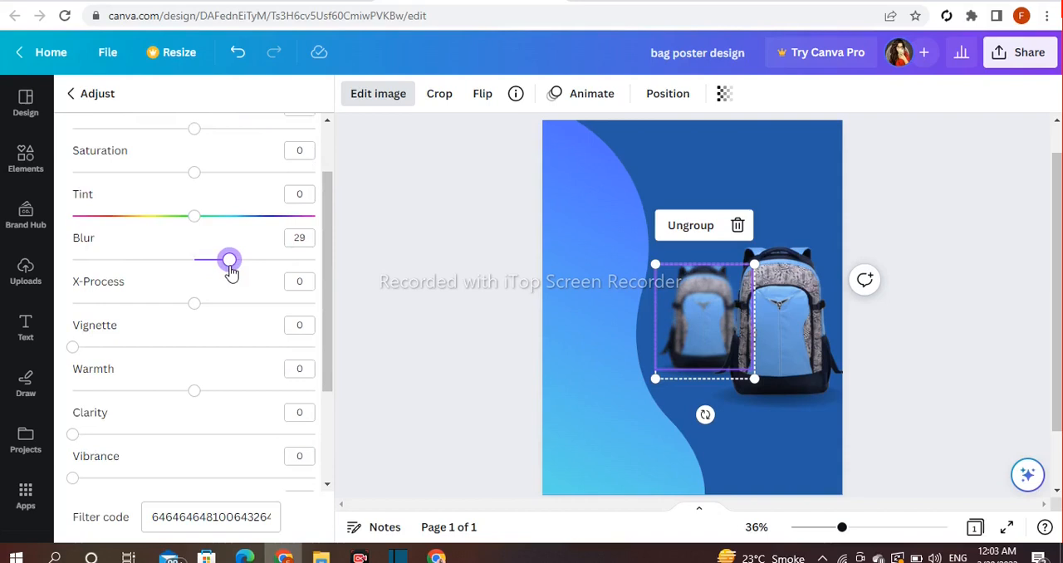
left_click(446, 281)
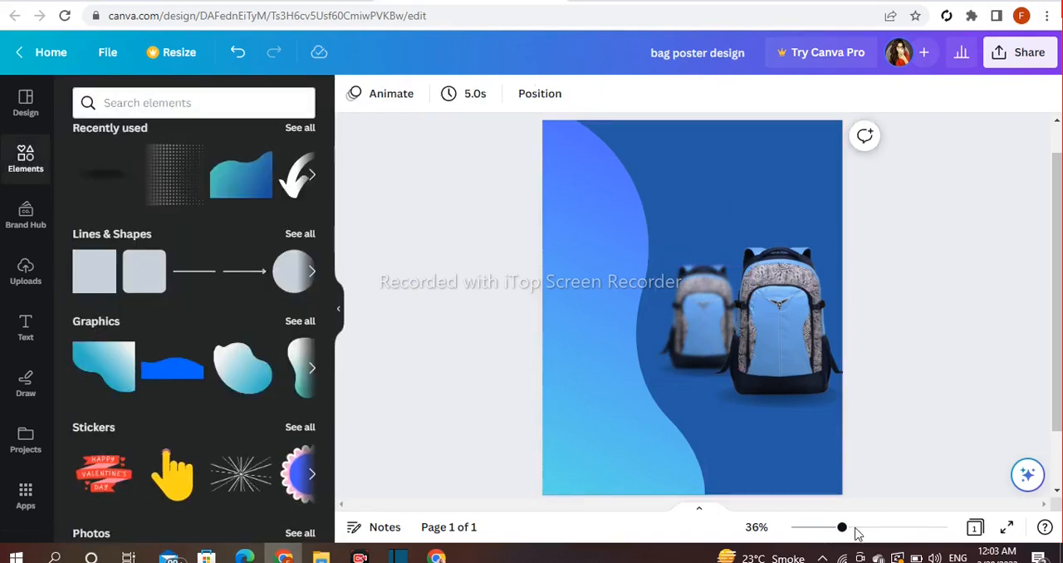
- Search the elements for "logo" and show all the graphics results
left_click(149, 103)
type("logo")
key("Return")
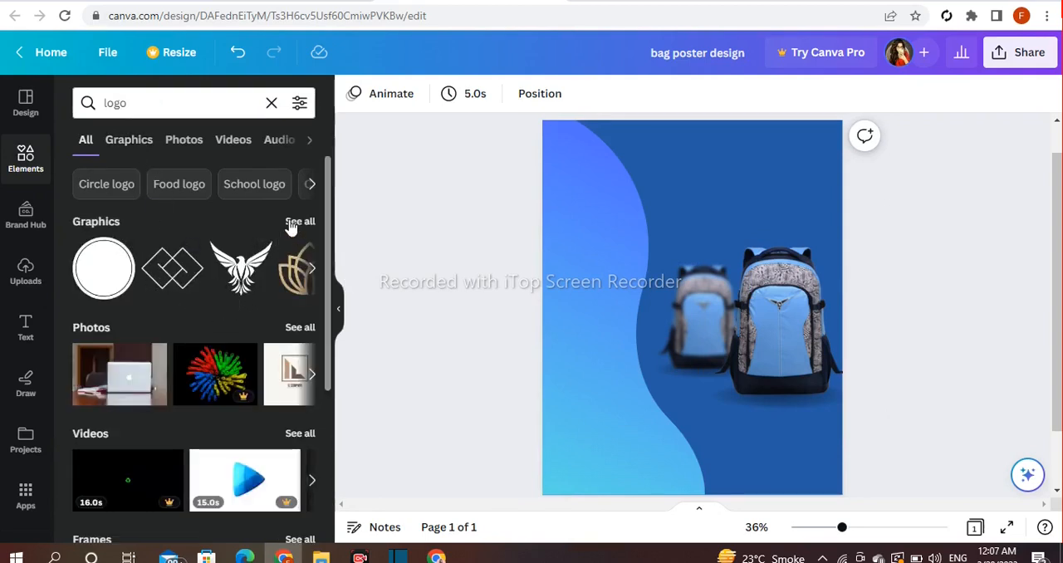
left_click(295, 221)
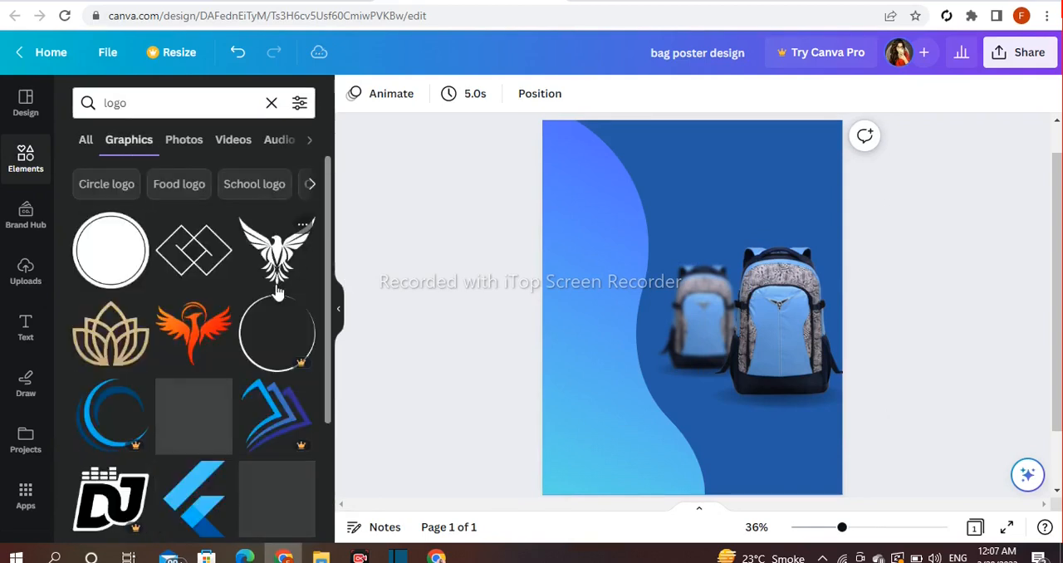
- Add the blue angular ribbon-style logo graphic, shrink it, and position it in the page's upper-right corner
left_click(199, 498)
left_click_drag(751, 232, 810, 156)
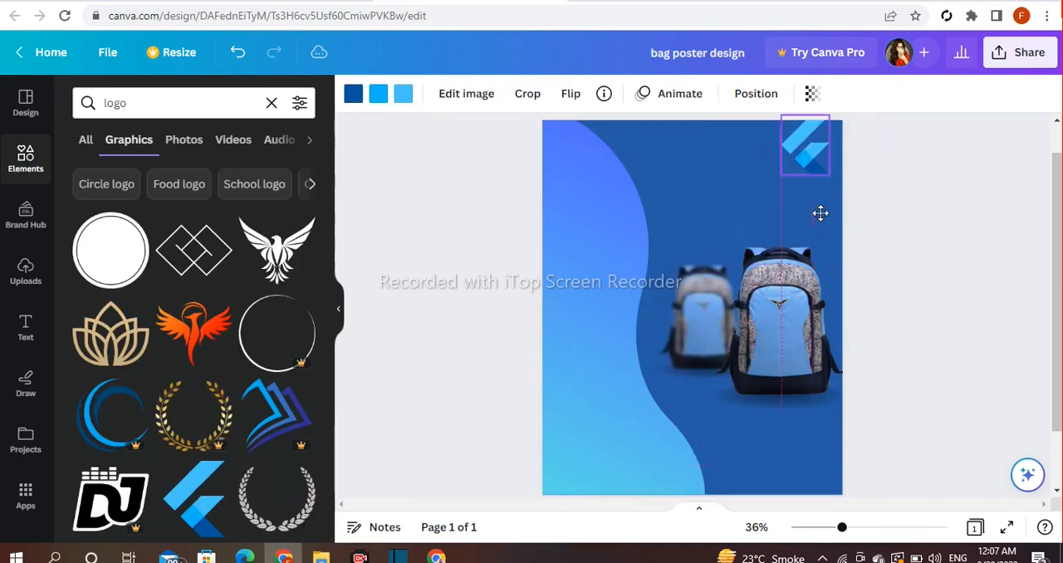
left_click_drag(821, 214, 826, 217)
left_click_drag(836, 121, 832, 128)
left_click_drag(822, 177, 819, 181)
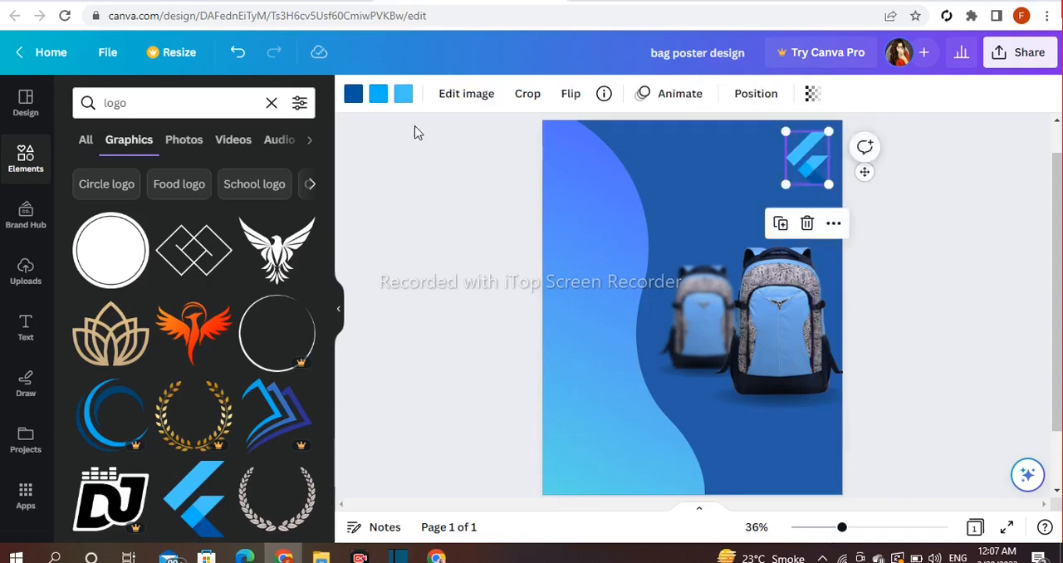
- Recolor the darkest blue part of the logo to white and clear the element search
left_click(353, 94)
scroll(258, 361, "down", 3)
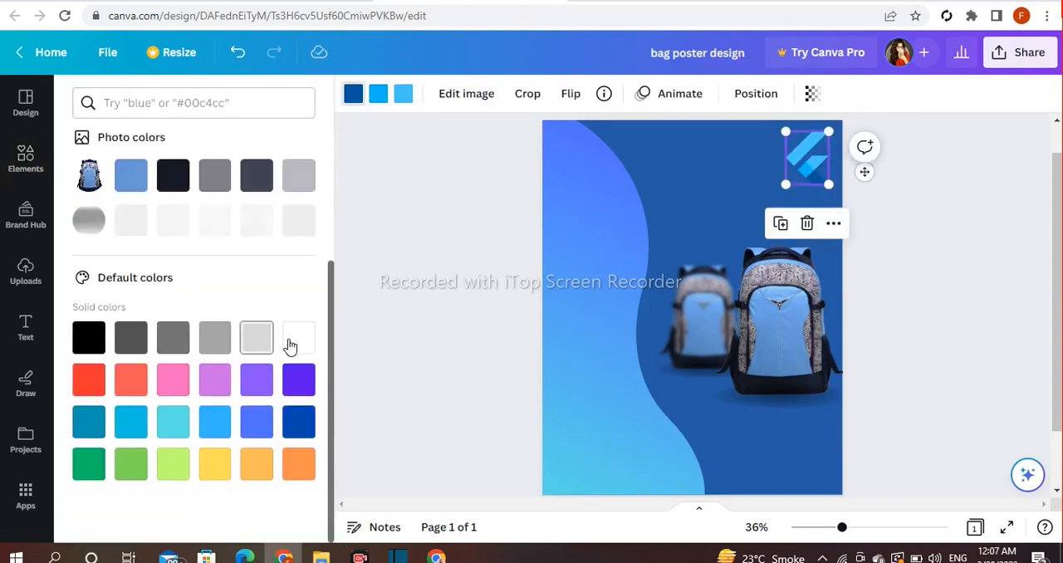
left_click(288, 346)
left_click(433, 264)
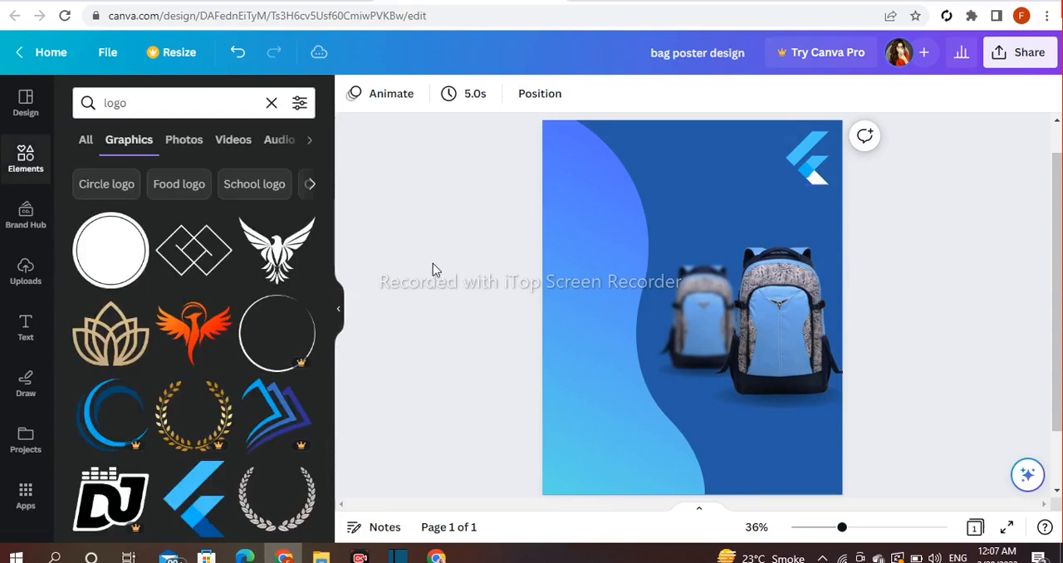
left_click(272, 103)
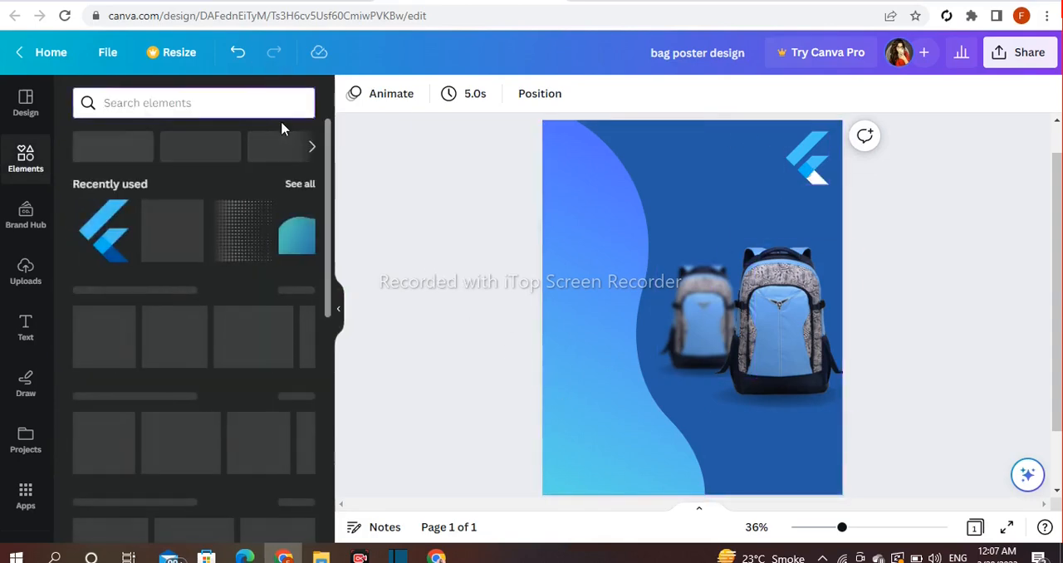
- Add a heading text box reading "New arrival"
left_click(23, 328)
left_click(170, 283)
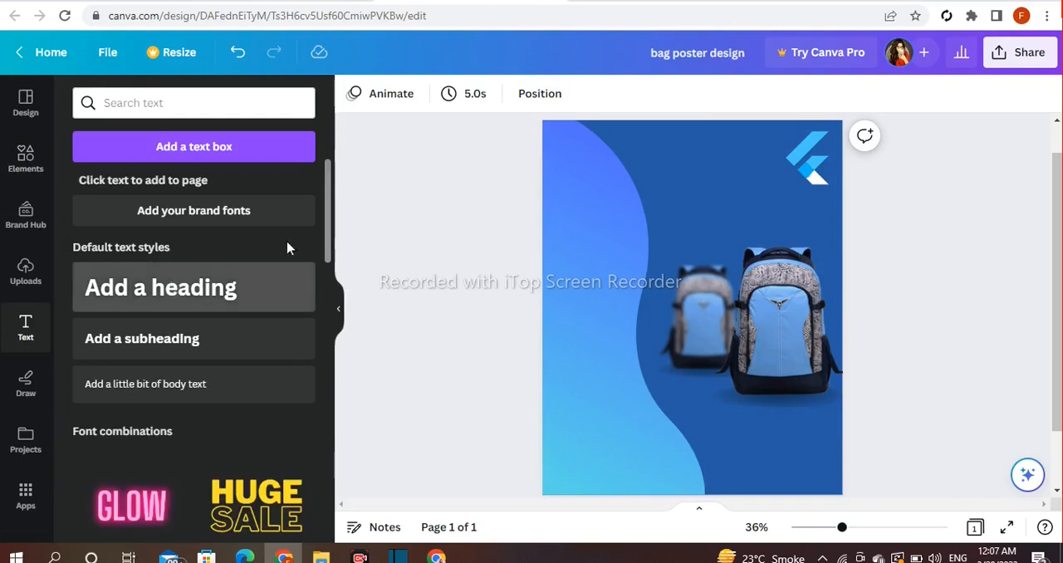
key("BackSpace")
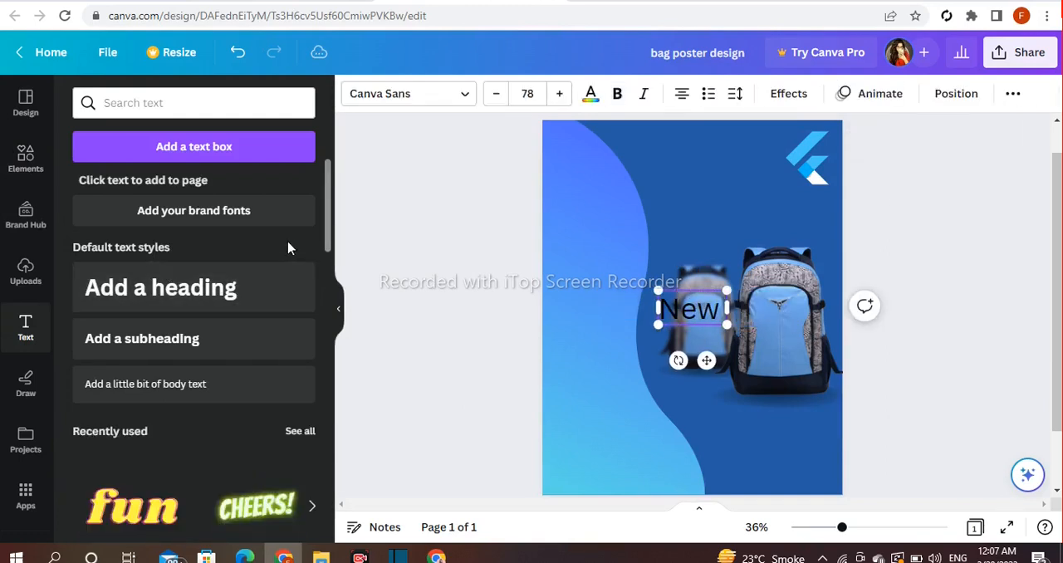
type("New arriva")
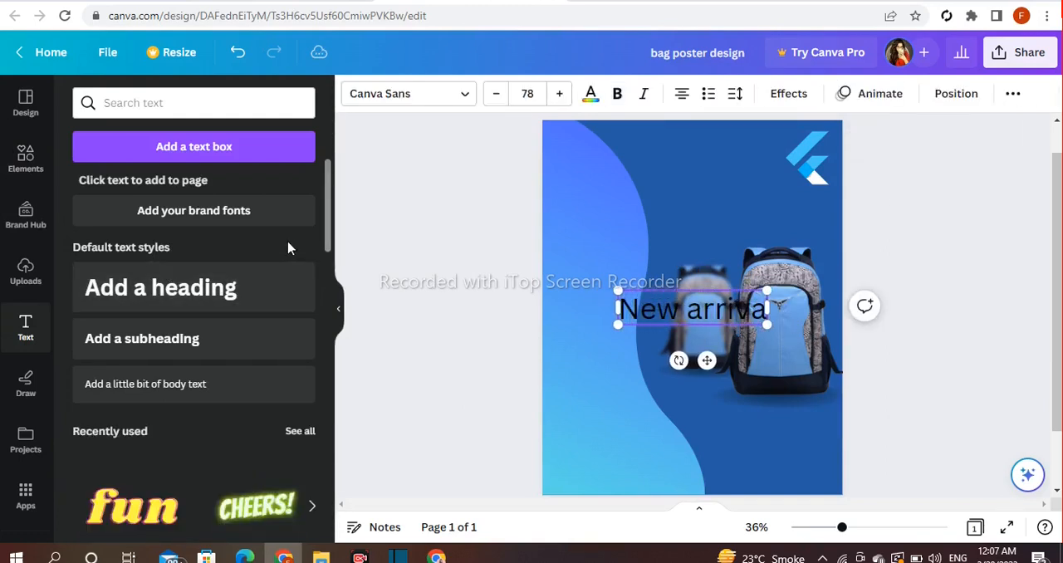
type("l")
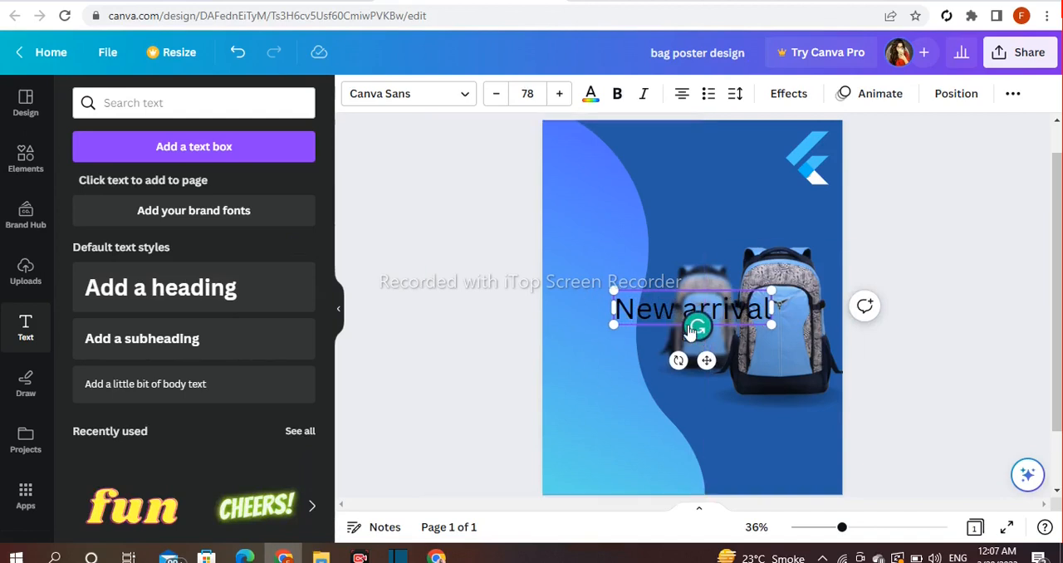
- Move the heading to the upper-left area of the poster and capitalize its second word so it reads "New Arrival"
left_click_drag(706, 361, 640, 254)
key("BackSpace")
type("A")
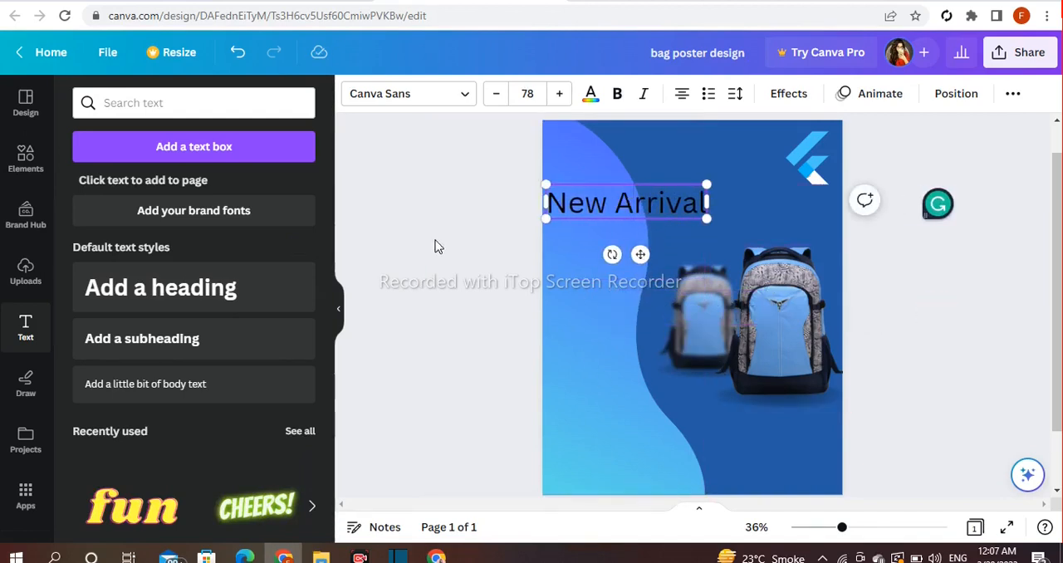
left_click(530, 204)
mouse_move(587, 201)
left_mouse_down()
mouse_move(601, 192)
mouse_move(590, 190)
left_mouse_up()
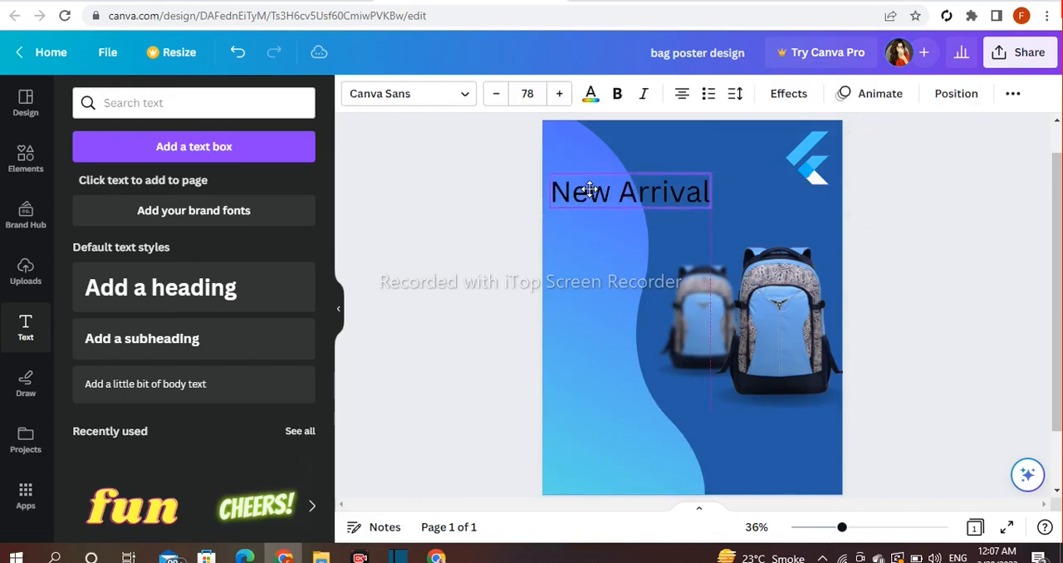
left_click(503, 218)
- Add a second heading reading "Travek" and place it directly under "New Arrival"
left_click(188, 305)
key("BackSpace")
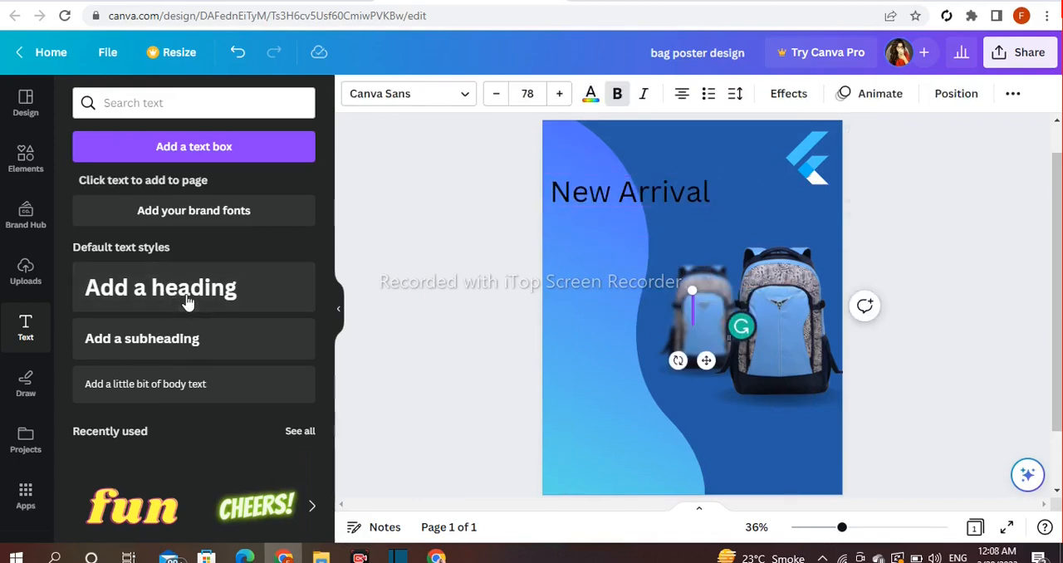
type("Travel")
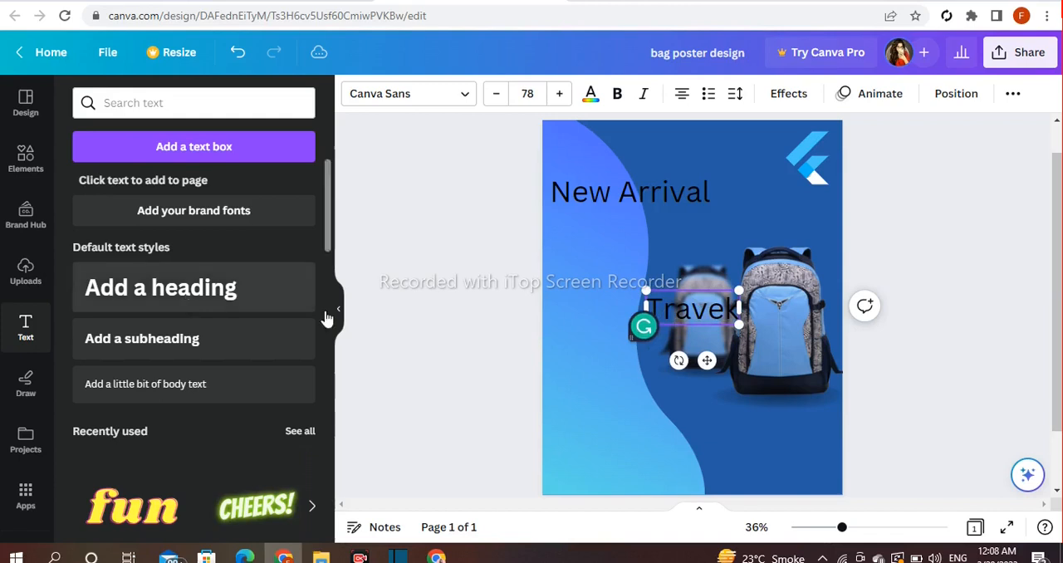
left_click_drag(701, 359, 629, 276)
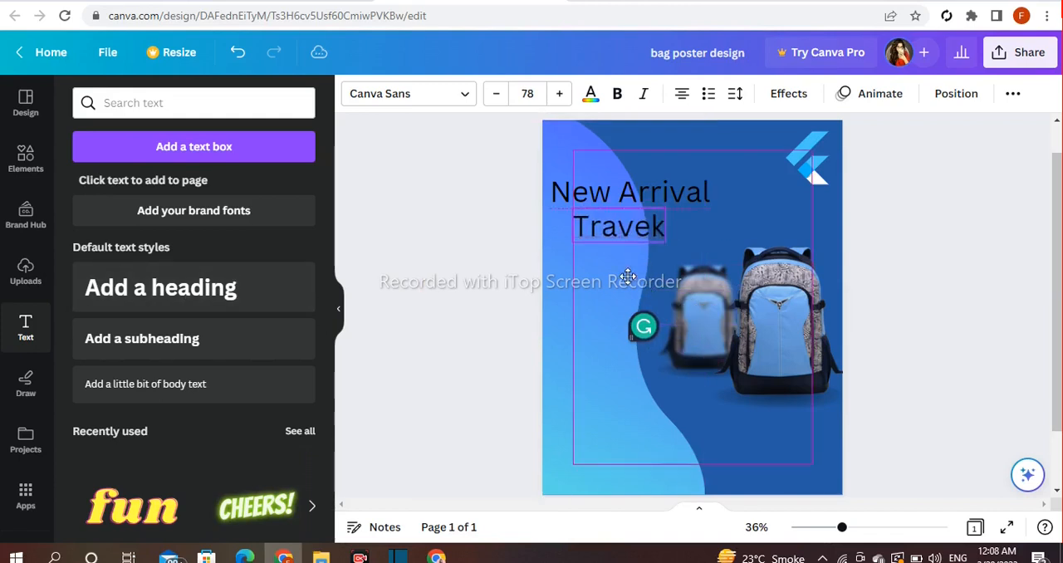
- Add a third heading reading "Bags" and place it below "Travek", shifted slightly left
left_click(232, 282)
key("BackSpace")
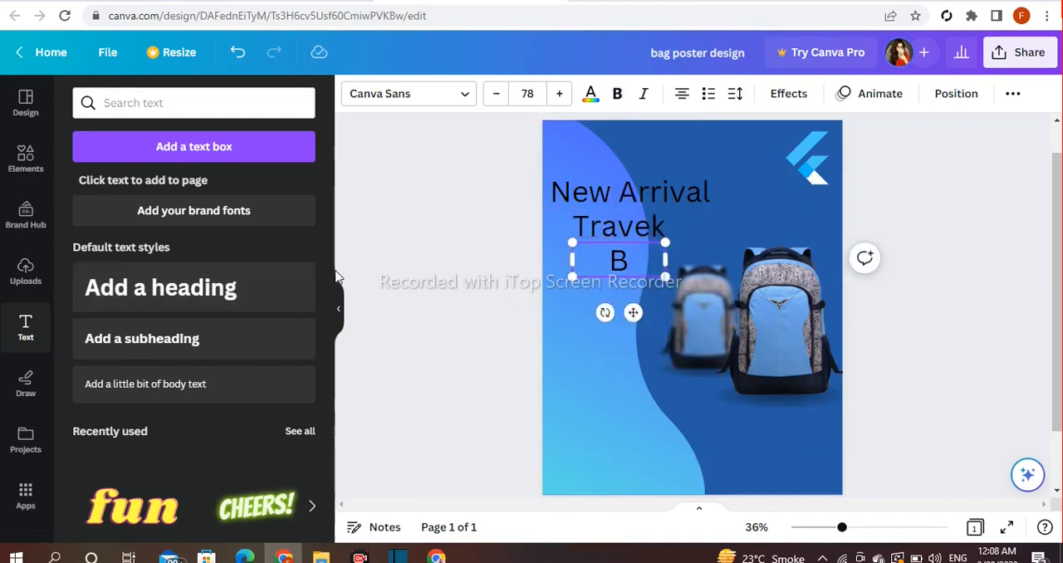
left_click_drag(633, 313, 617, 314)
left_click(940, 251)
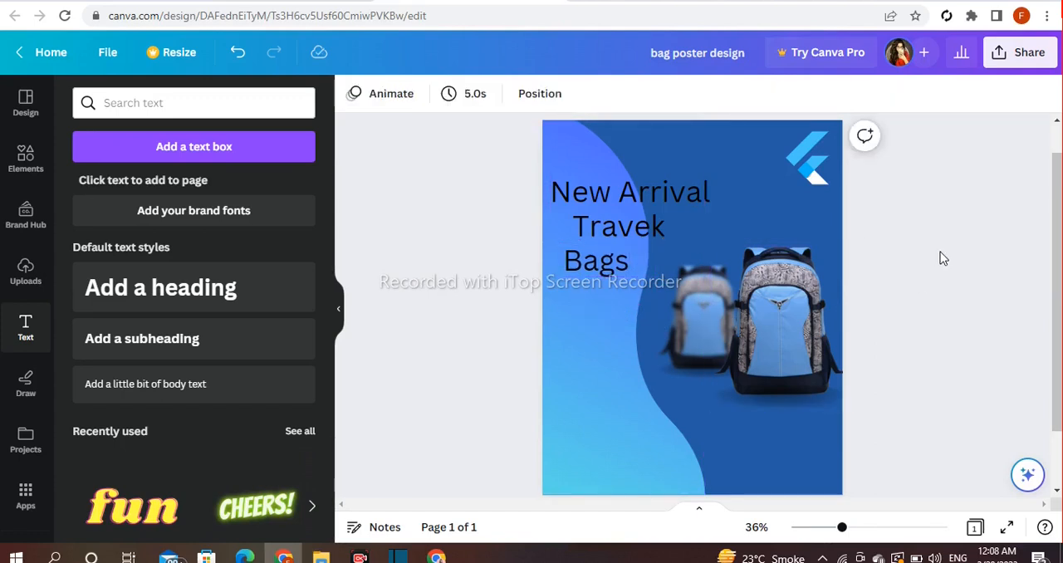
- Change the text color of the "New Arrival", "Travek" and "Bags" headings to white
left_click(658, 196)
left_click(590, 95)
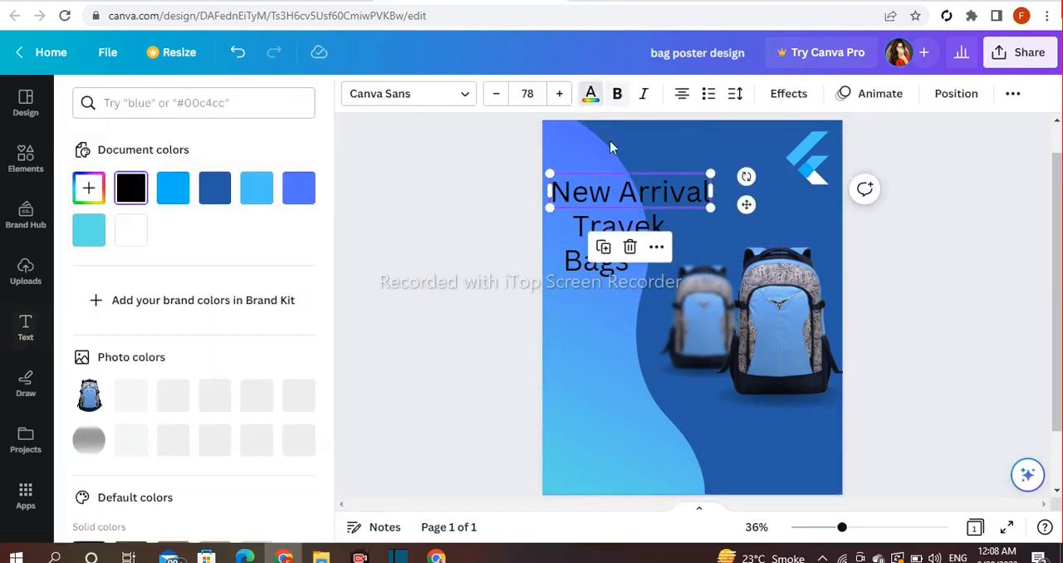
scroll(311, 403, "down", 4)
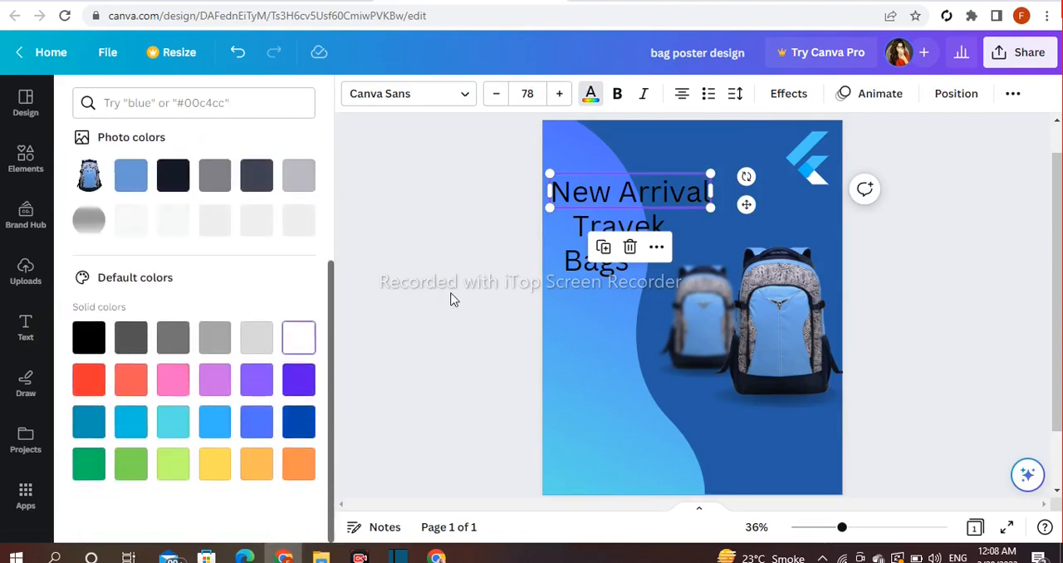
left_click(602, 223)
left_click(287, 332)
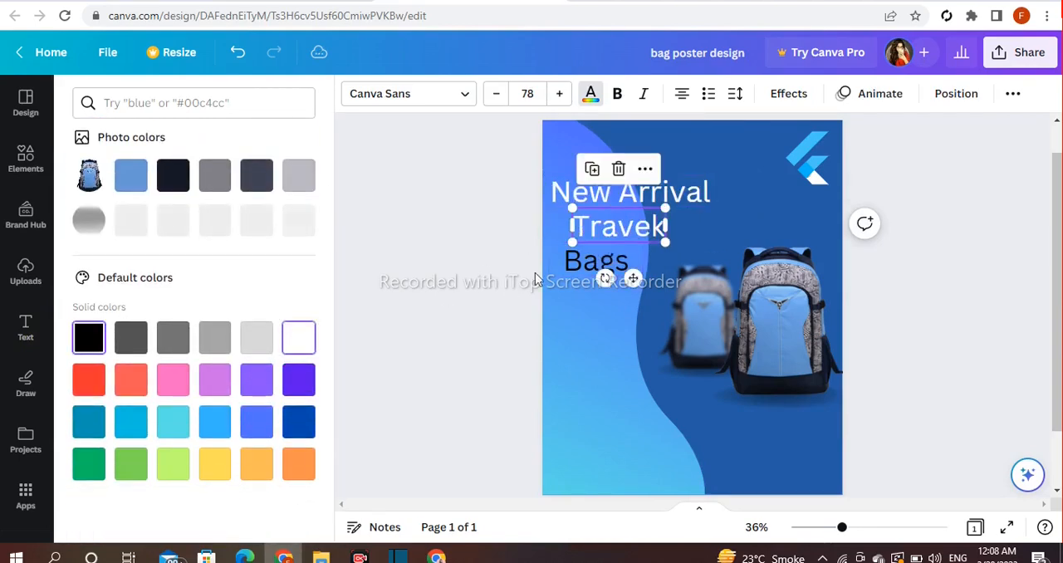
left_click(588, 264)
left_click(311, 339)
left_click(675, 232)
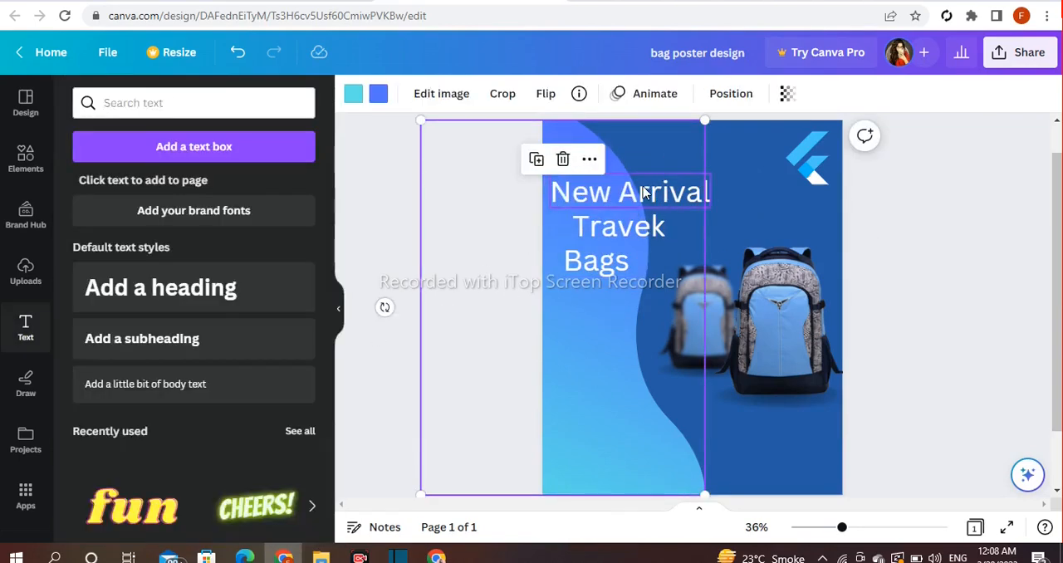
- Set the "New Arrival" heading's font to Berkshire Swash and the "Travek" heading's font to RoxboroughCF
left_click(643, 192)
left_click(393, 95)
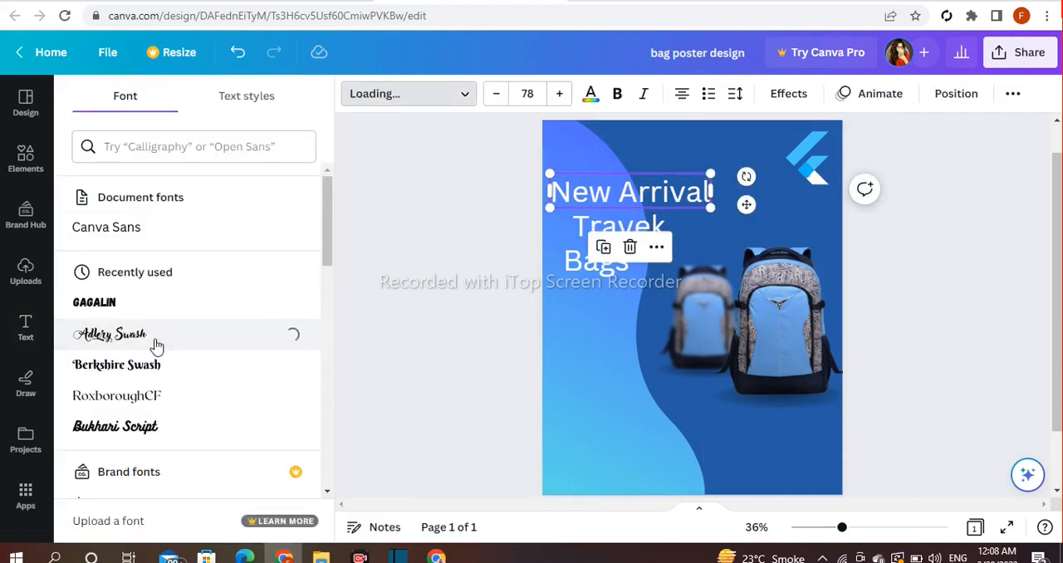
left_click(179, 368)
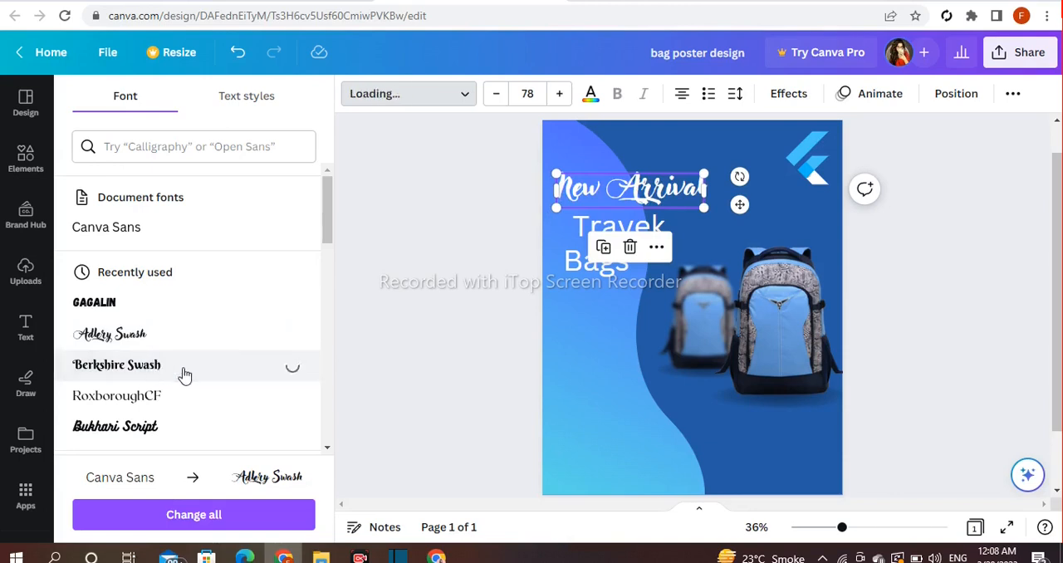
left_click(604, 230)
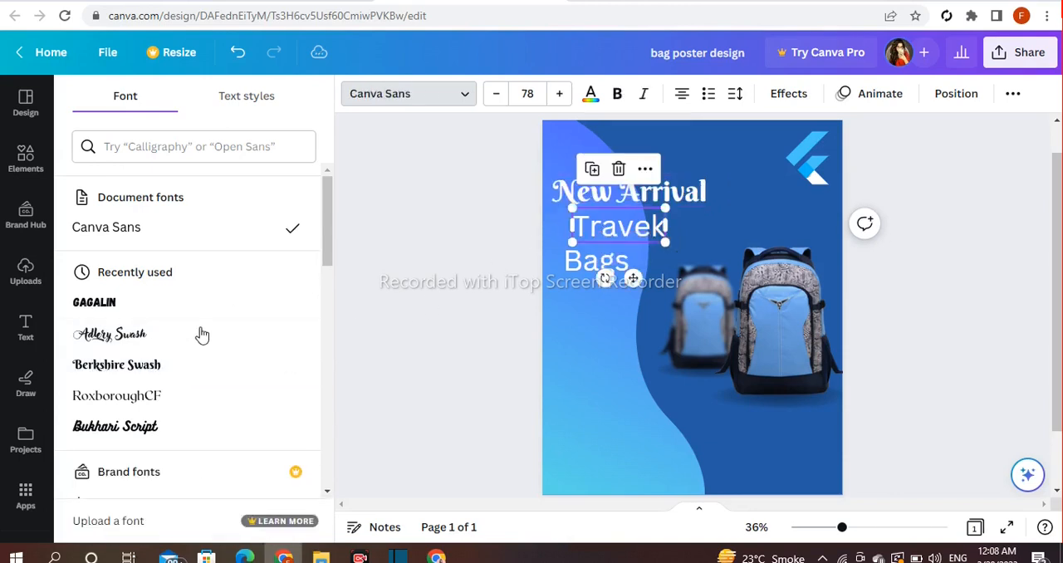
left_click(163, 408)
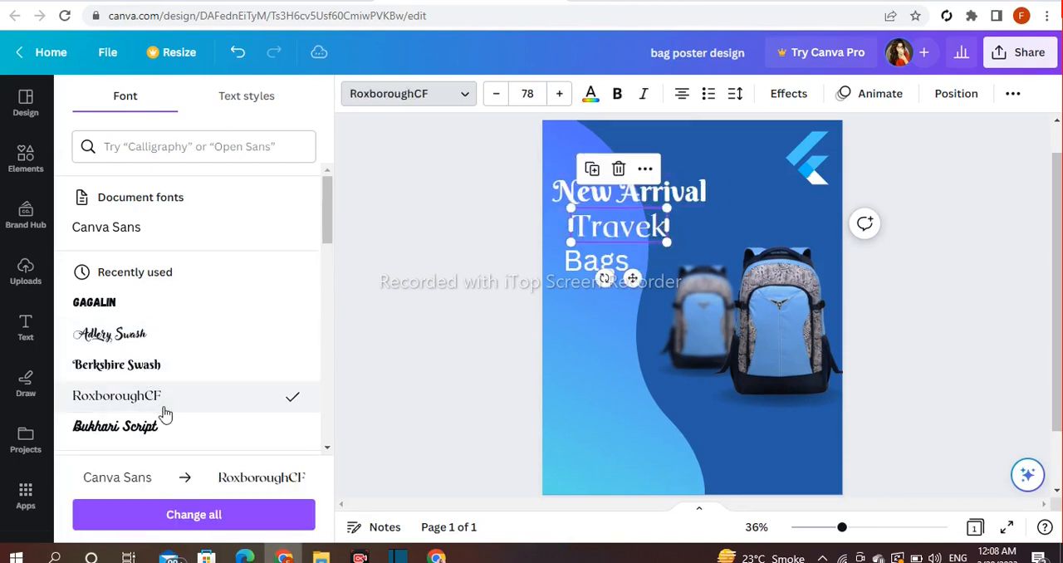
- Change the font of the "Travek" heading to Arapey
scroll(177, 384, "down", 4)
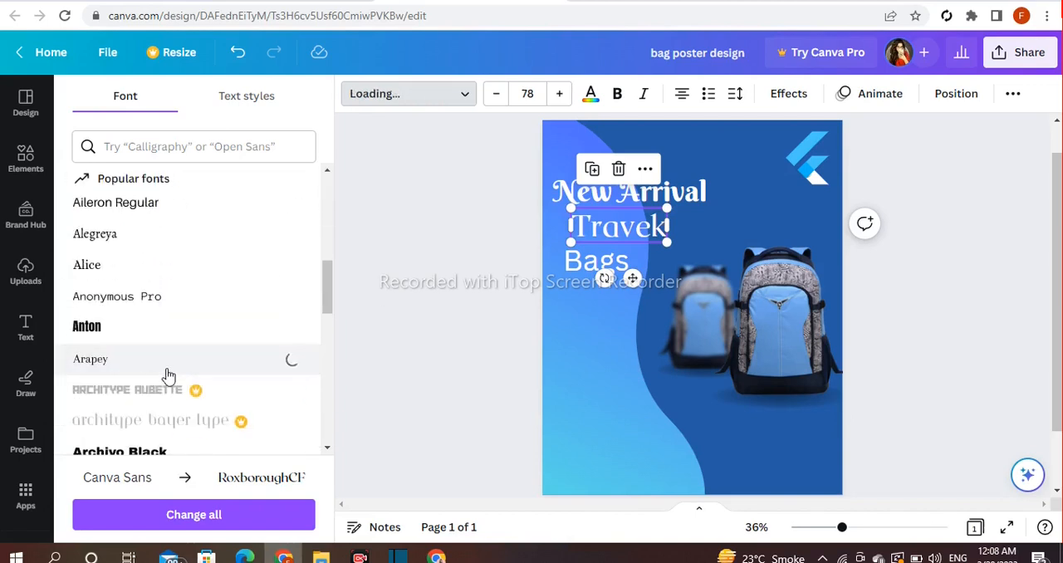
scroll(194, 387, "down", 1)
- Try Archivo Black and Anton on the "Bags" heading and settle on Gagalin as its font
left_click(594, 261)
left_click(218, 378)
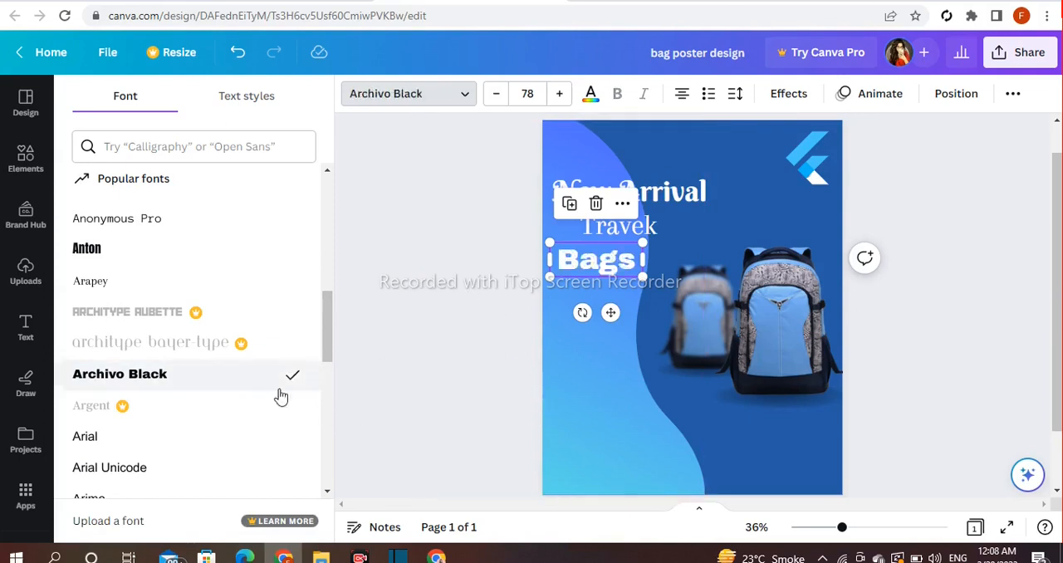
scroll(273, 401, "down", 3)
scroll(207, 374, "up", 4)
left_click(188, 325)
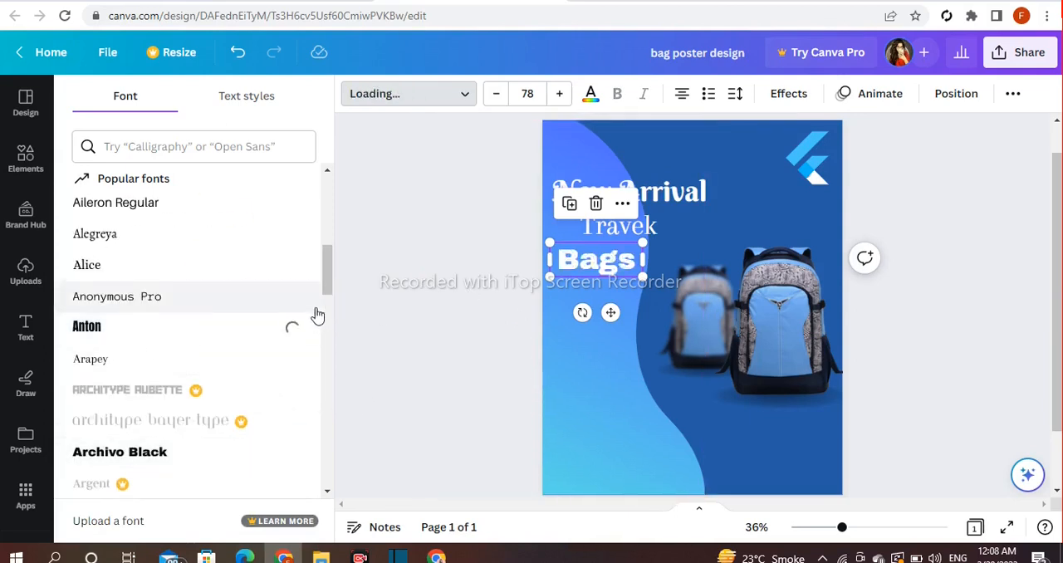
scroll(301, 327, "down", 5)
scroll(301, 329, "down", 10)
scroll(301, 330, "down", 6)
left_click(125, 299)
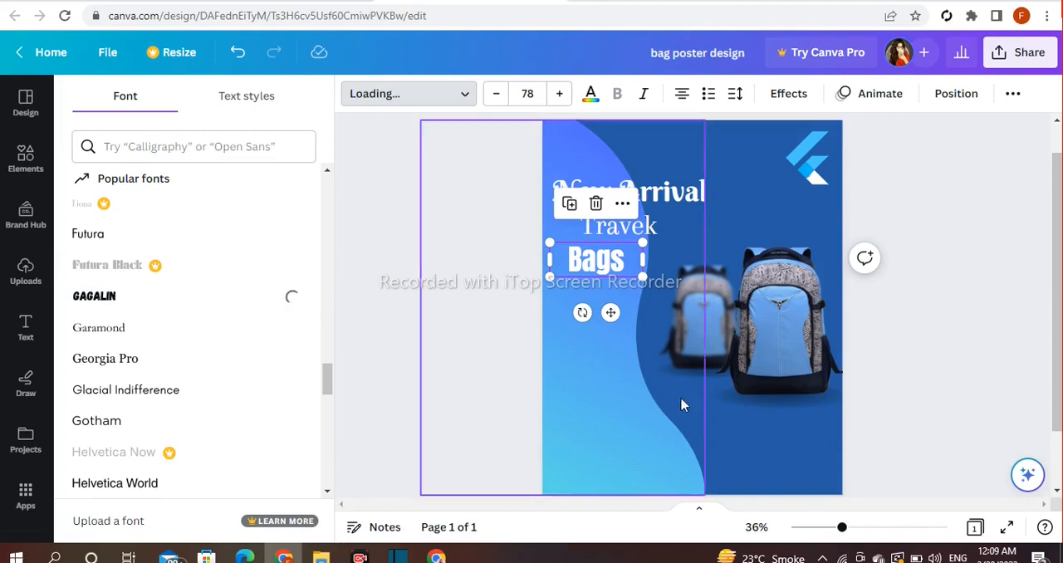
left_click(444, 333)
left_click(438, 333)
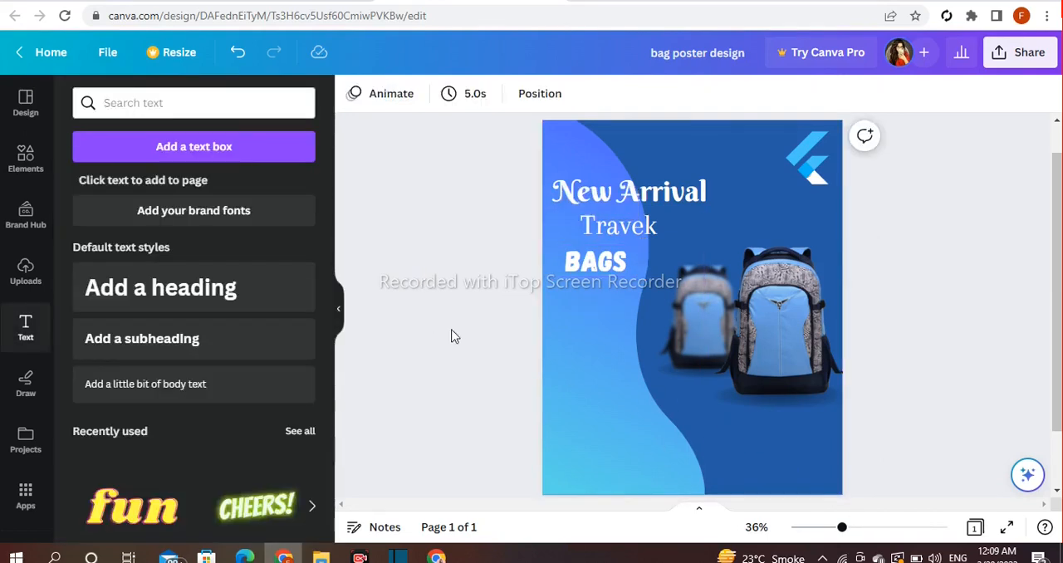
- Enlarge the "New Arrival" heading slightly and the "Travek" heading to about size 94
left_click(681, 191)
left_click_drag(707, 174, 719, 181)
left_click(652, 236)
left_click_drag(661, 246, 672, 249)
- Correct the spelling of the "Travek" heading so that it reads "Travel"
left_click(671, 231)
key("BackSpace")
type("l")
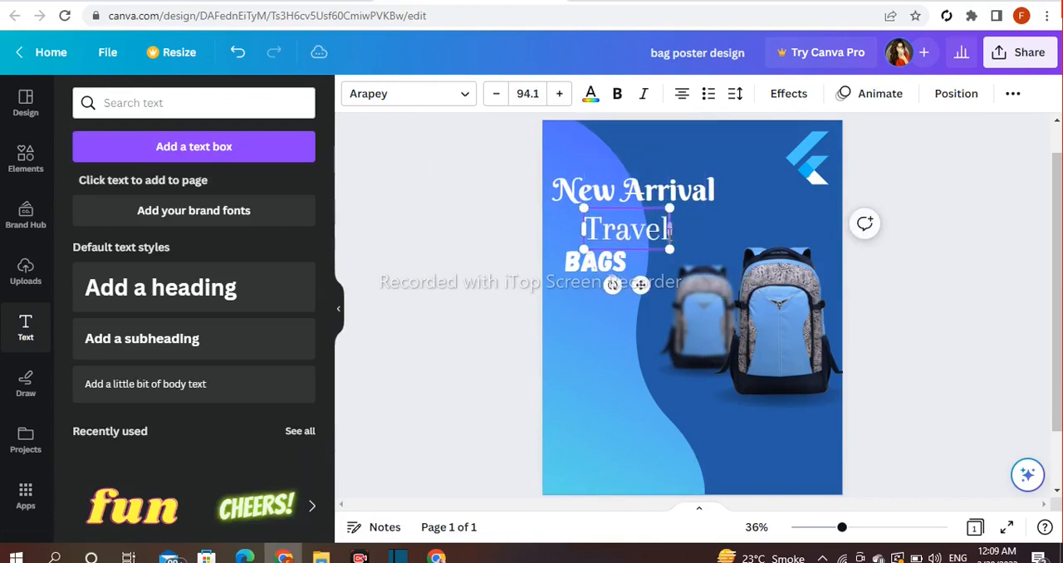
left_click(531, 244)
- Enlarge the "BAGS" heading to about size 105 and stack "Travel" and "BAGS" closely under "New Arrival"
left_click(601, 268)
left_click_drag(642, 279, 652, 288)
left_click_drag(629, 237, 620, 222)
left_click_drag(604, 266, 596, 250)
left_click(470, 250)
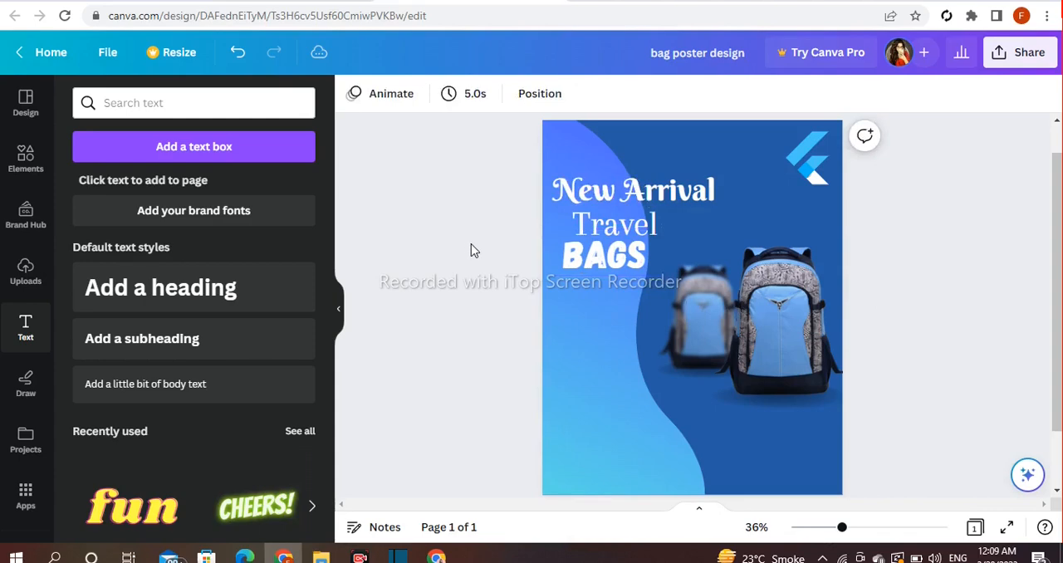
left_click(578, 262)
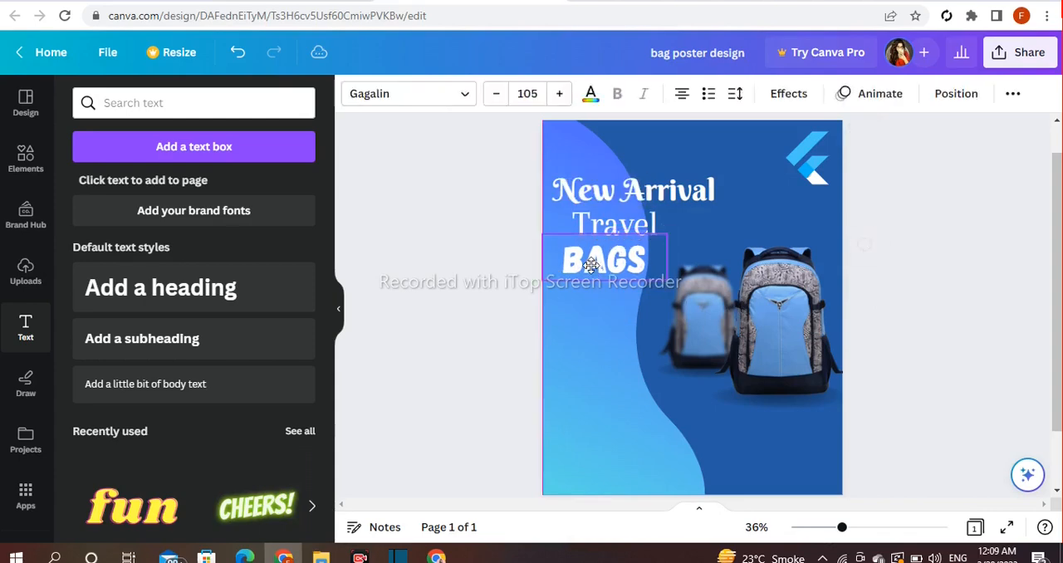
left_click(485, 252)
- Add a circle shape and place it below the "BAGS" heading, beside the blurred backpack
left_click(12, 170)
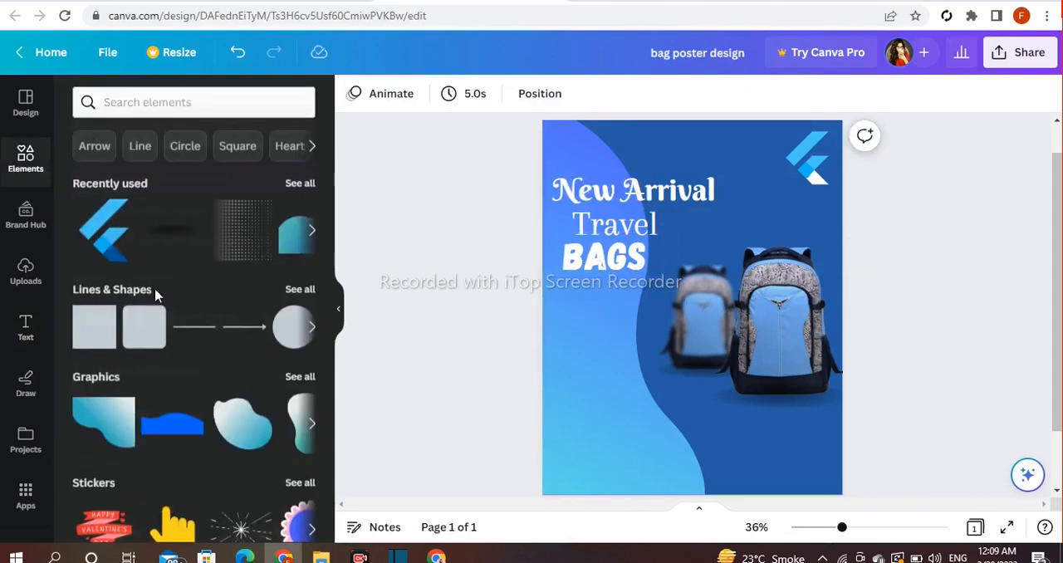
left_click(300, 289)
scroll(229, 327, "down", 3)
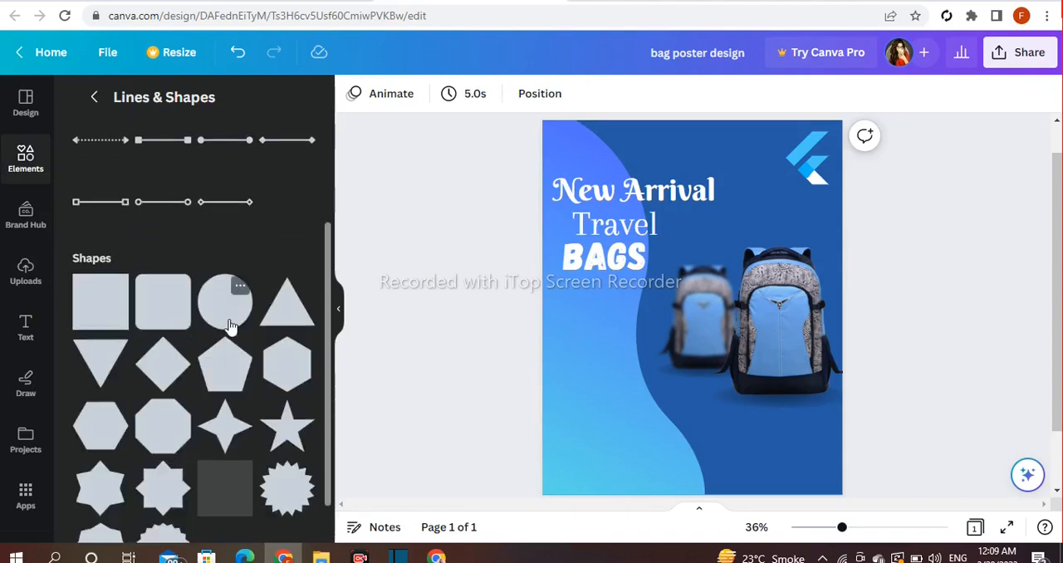
left_click(216, 322)
left_click_drag(717, 336, 631, 370)
left_click_drag(653, 303, 656, 313)
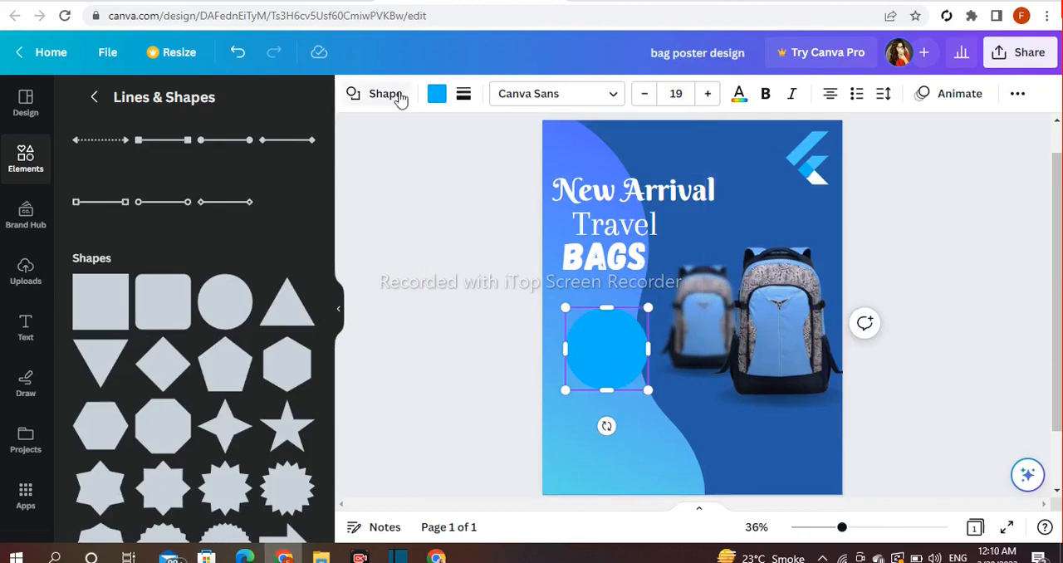
- Try several blue, teal and coral fills on the circle and settle on solid pink
left_click(436, 94)
scroll(233, 435, "down", 4)
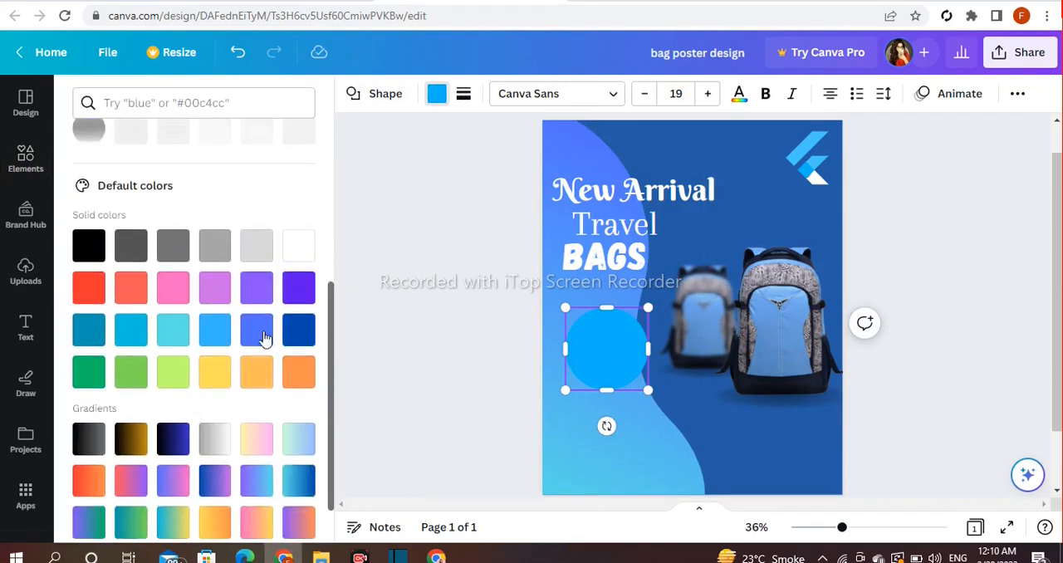
left_click(300, 330)
left_click(260, 343)
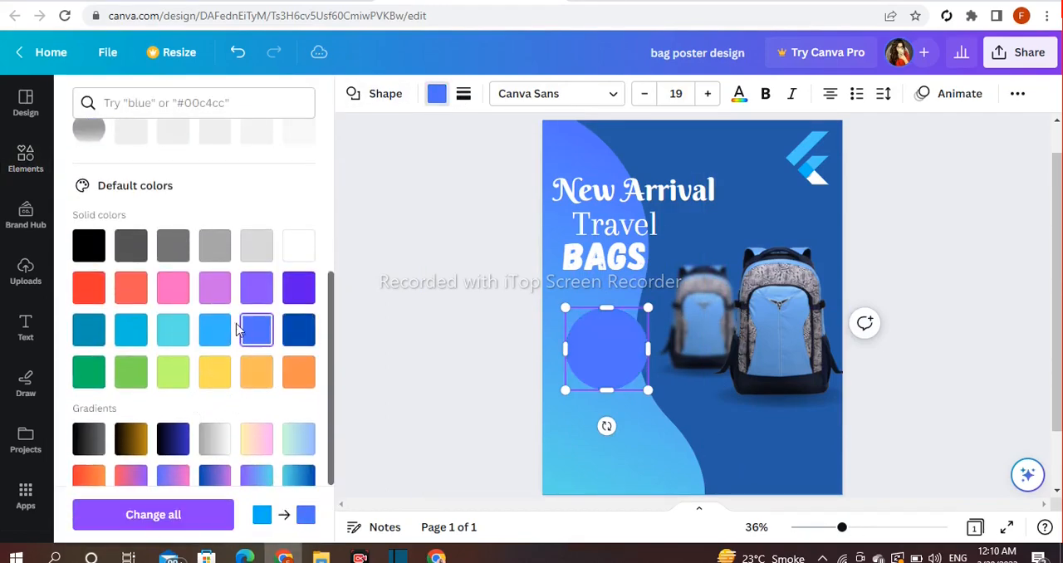
left_click(179, 298)
left_click(174, 333)
left_click(130, 332)
left_click(88, 332)
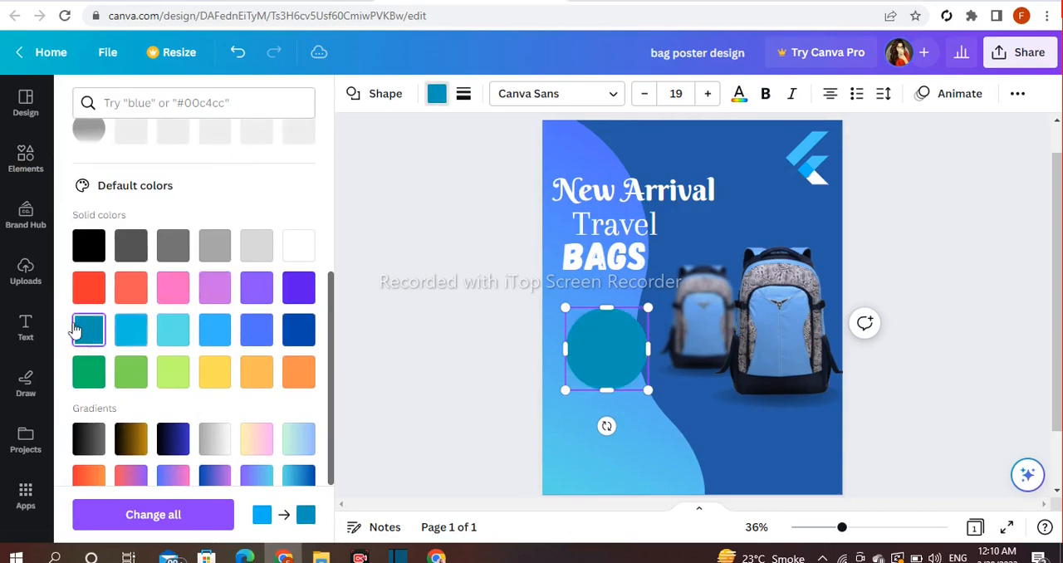
left_click(89, 292)
left_click(131, 288)
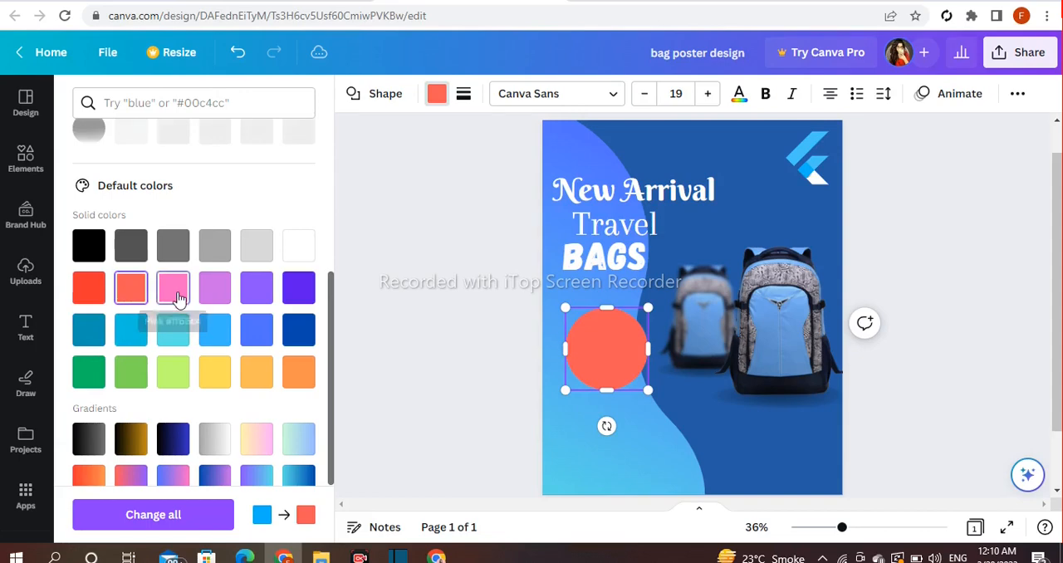
left_click(173, 288)
left_click(441, 329)
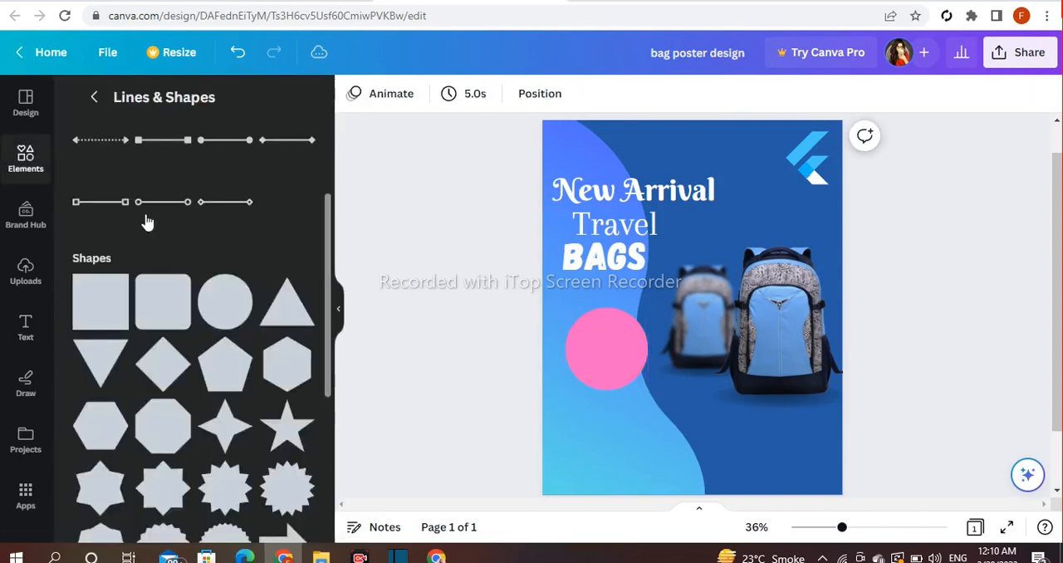
- Place a white line with bar ends and line weight 8 under "BAGS" and lengthen it slightly to the left
scroll(205, 260, "up", 2)
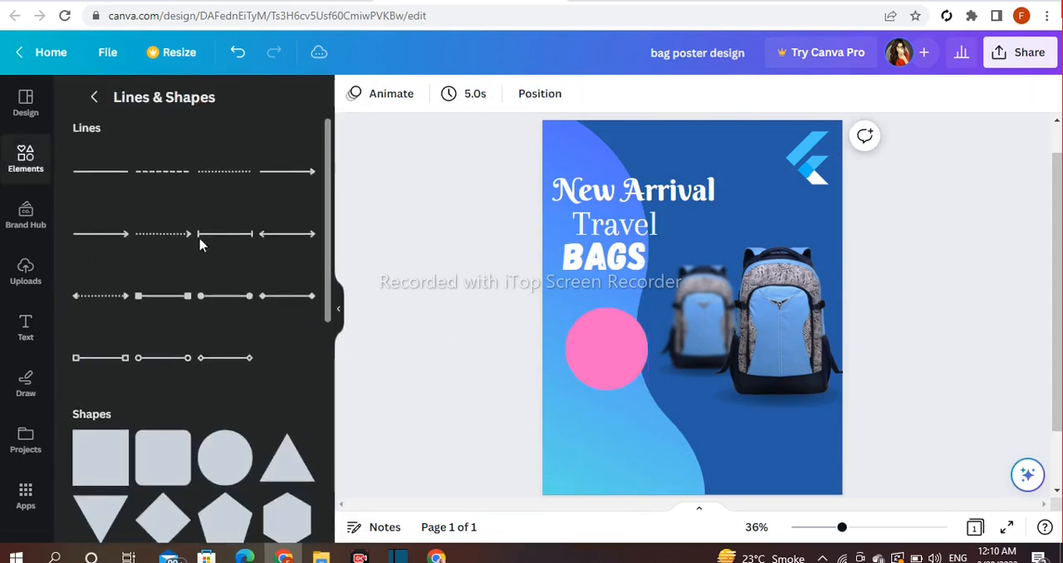
left_click(223, 247)
left_click_drag(705, 344, 618, 311)
left_click(391, 93)
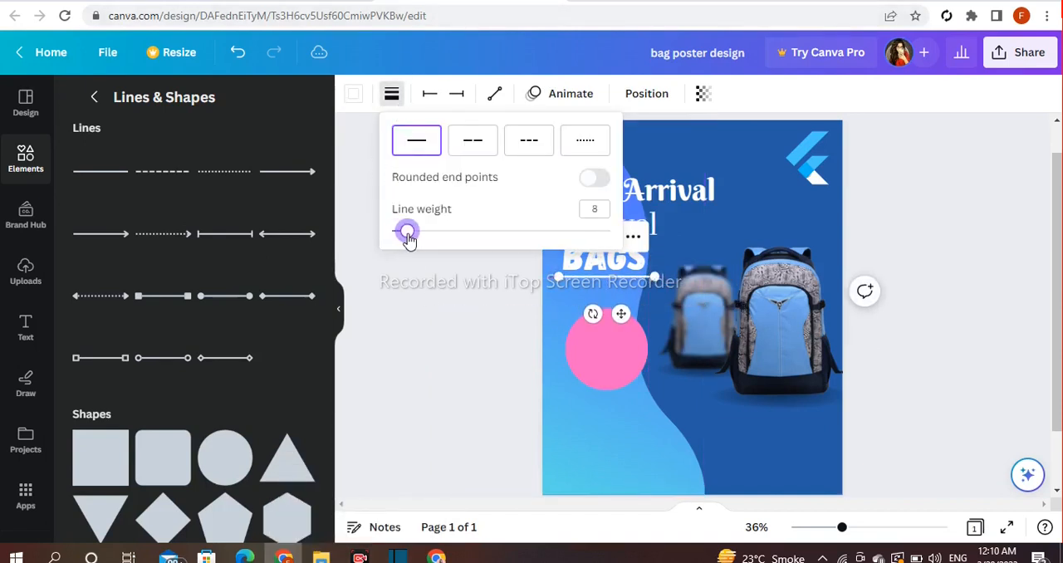
left_click(422, 304)
left_click(556, 274)
left_click_drag(555, 275, 548, 276)
left_click(476, 272)
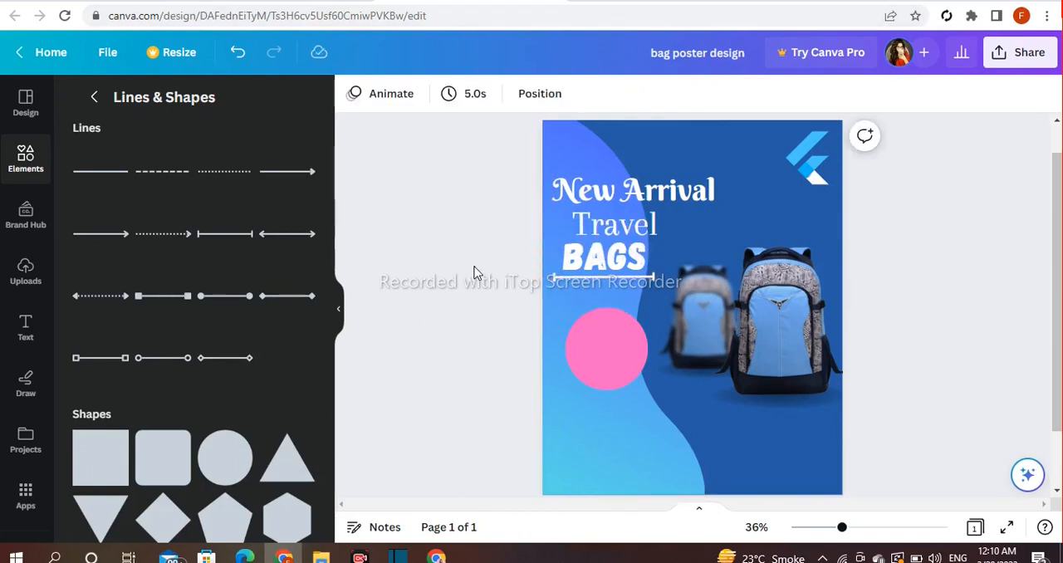
- Add a heading reading "Save 50%" on two lines and fit it inside the pink circle at about size 69.9
left_click(22, 334)
left_click(208, 289)
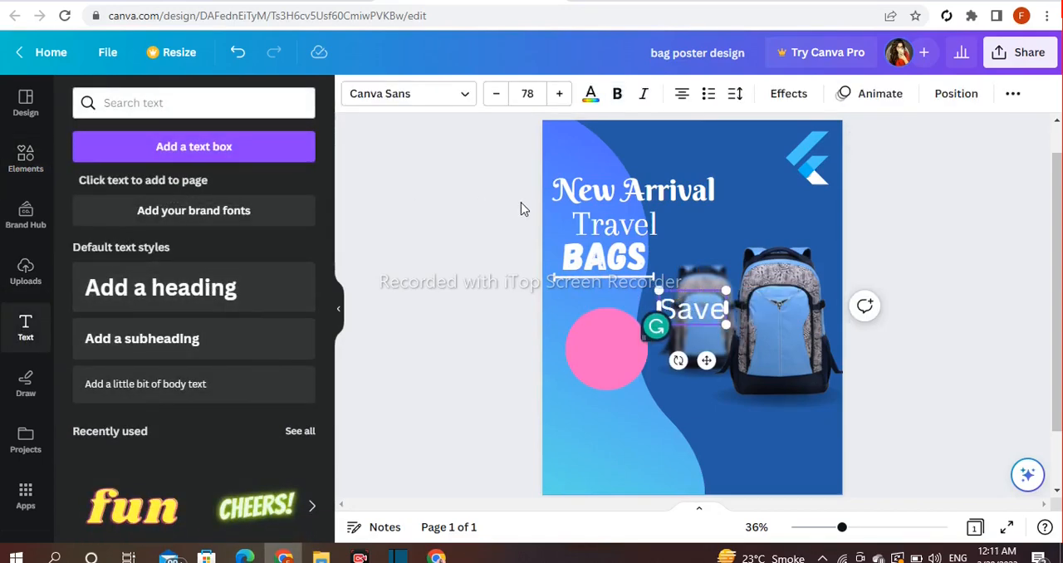
type("50")
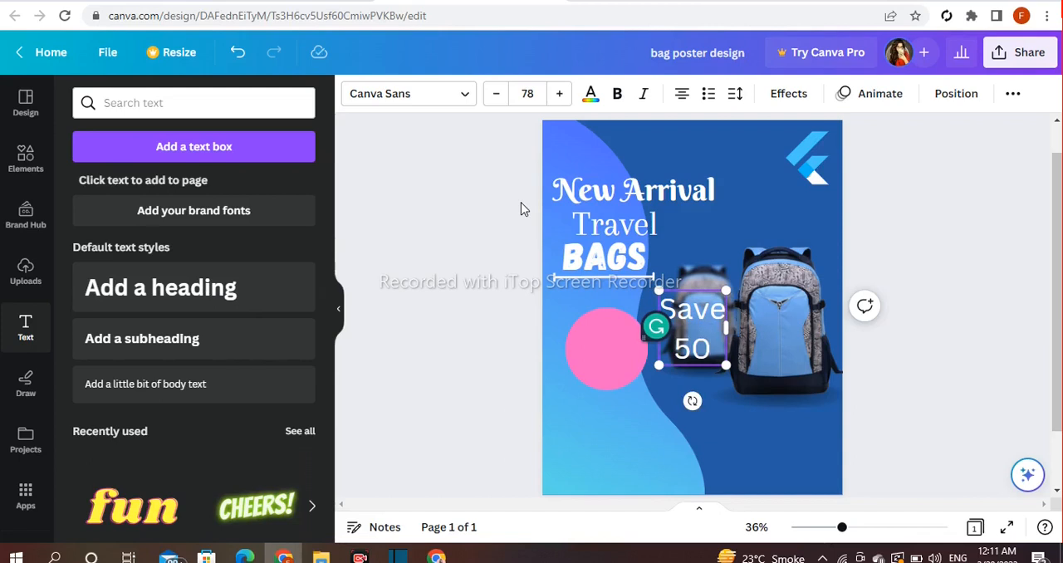
left_click(525, 202)
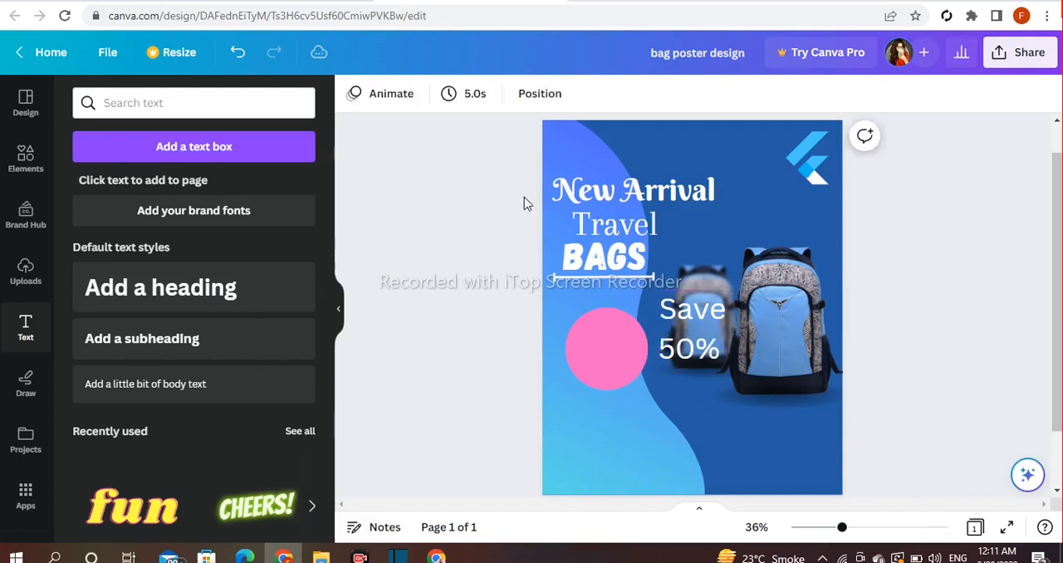
left_click_drag(713, 322, 602, 329)
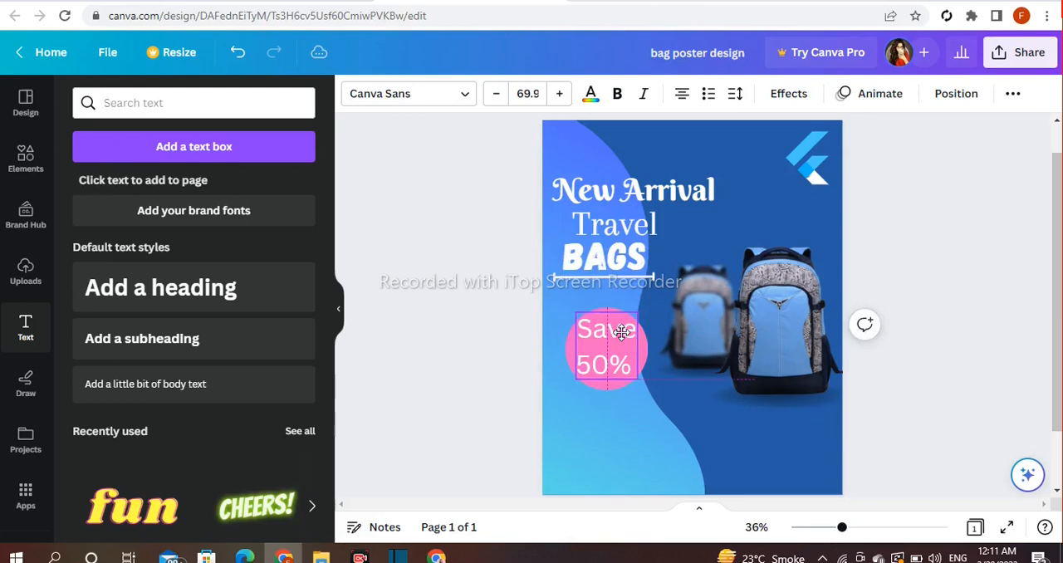
- Set the line spacing of "Save 50%" to 1.18 and recenter the text in the pink circle
left_click(734, 97)
left_click_drag(823, 212, 811, 211)
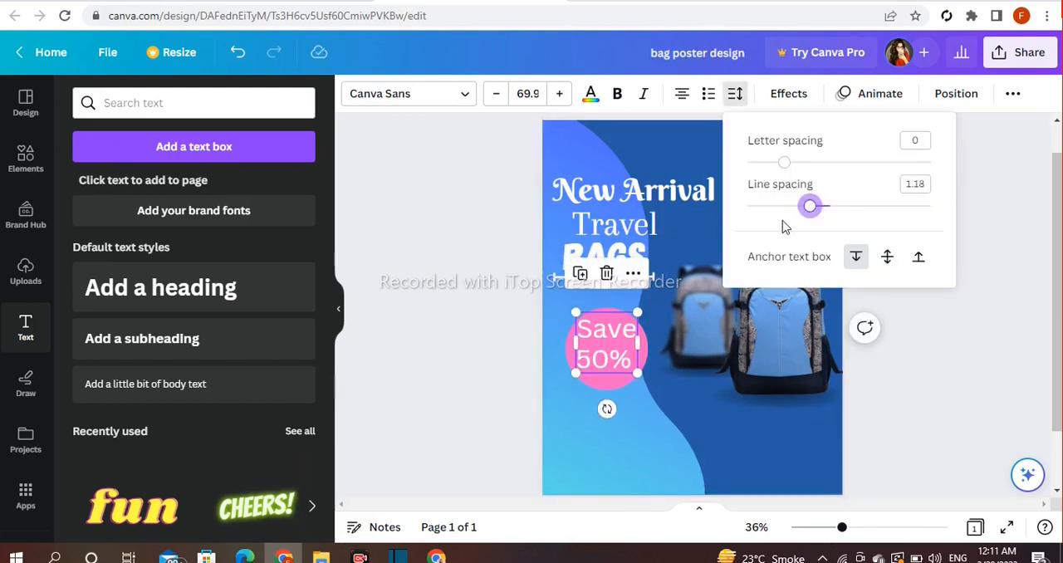
left_click(514, 291)
left_click_drag(608, 332, 609, 337)
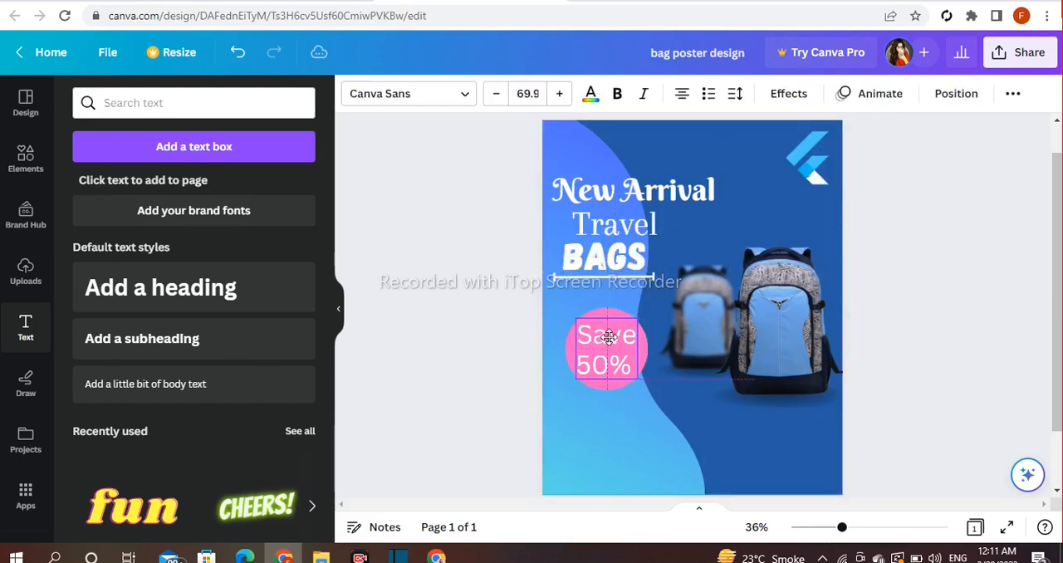
key("ctrl+z")
left_click(596, 350)
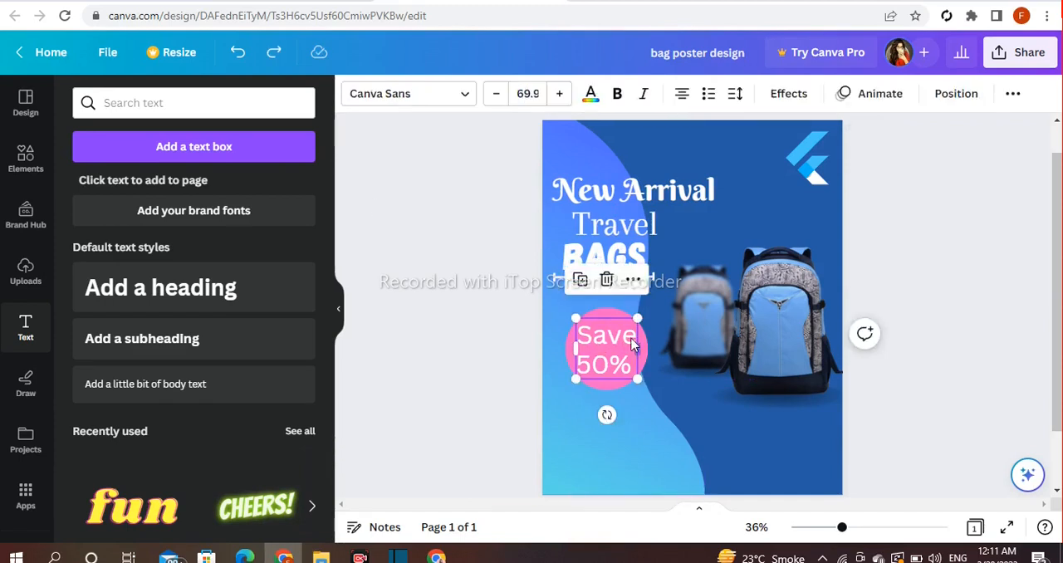
- Set the font of only the word "Save" in the circle's text to ITC Bauhaus
left_click(634, 338)
left_click(407, 93)
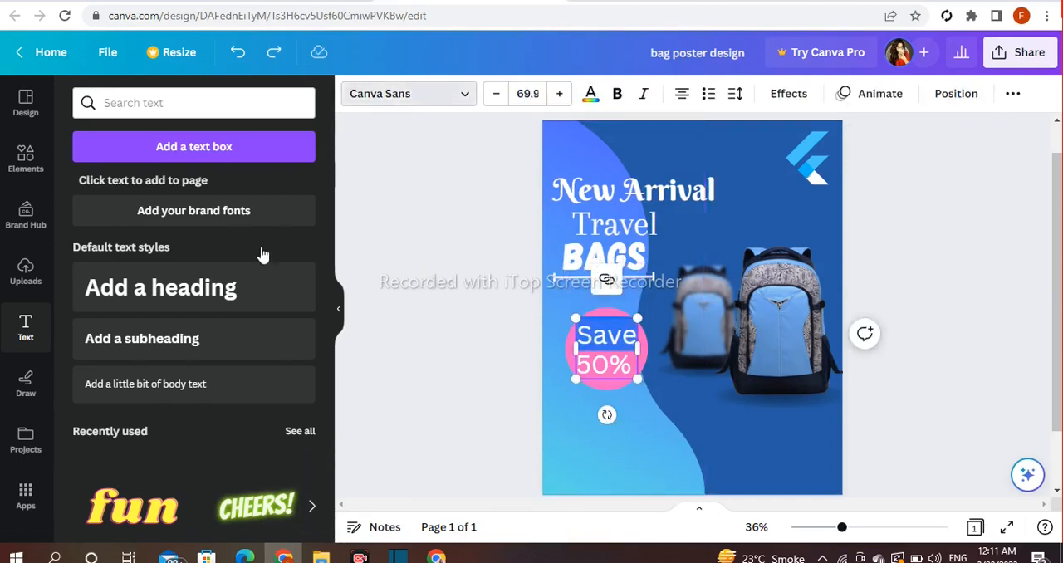
scroll(230, 306, "down", 5)
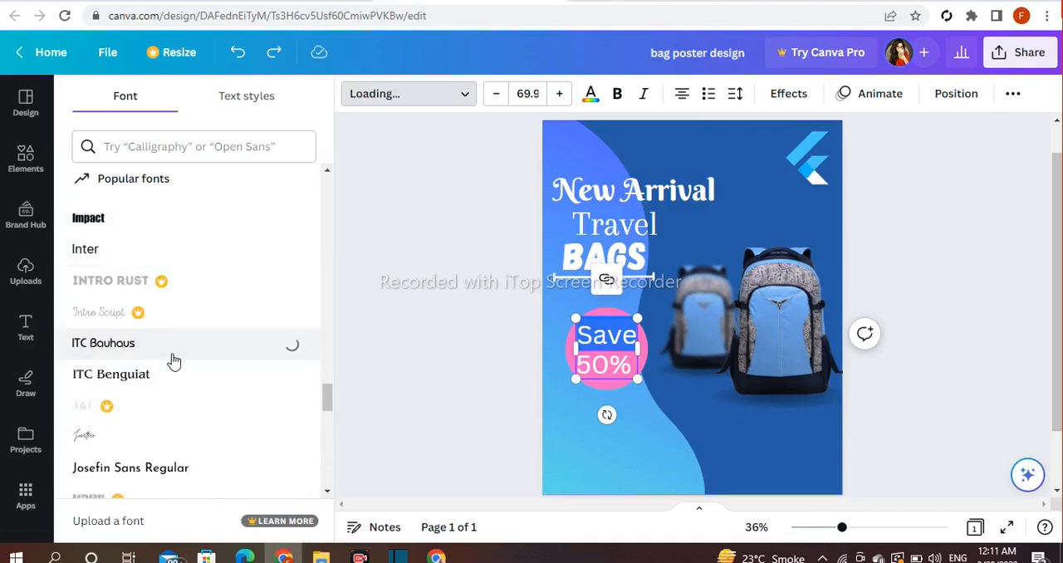
left_click(444, 351)
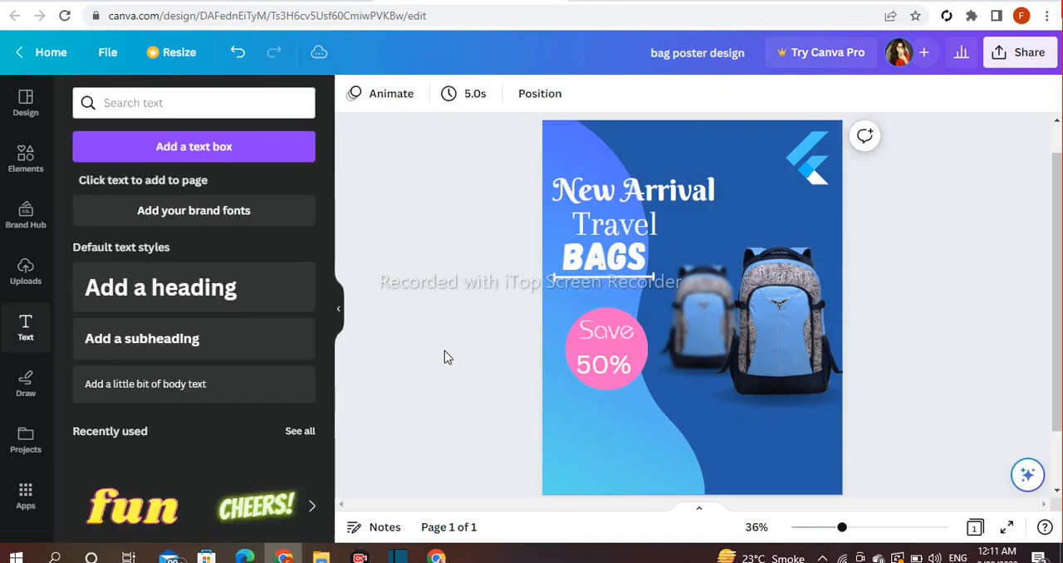
- Change the text color of only "50%" in the pink circle to black
left_click(620, 375)
left_click(623, 368)
left_click_drag(634, 368, 608, 367)
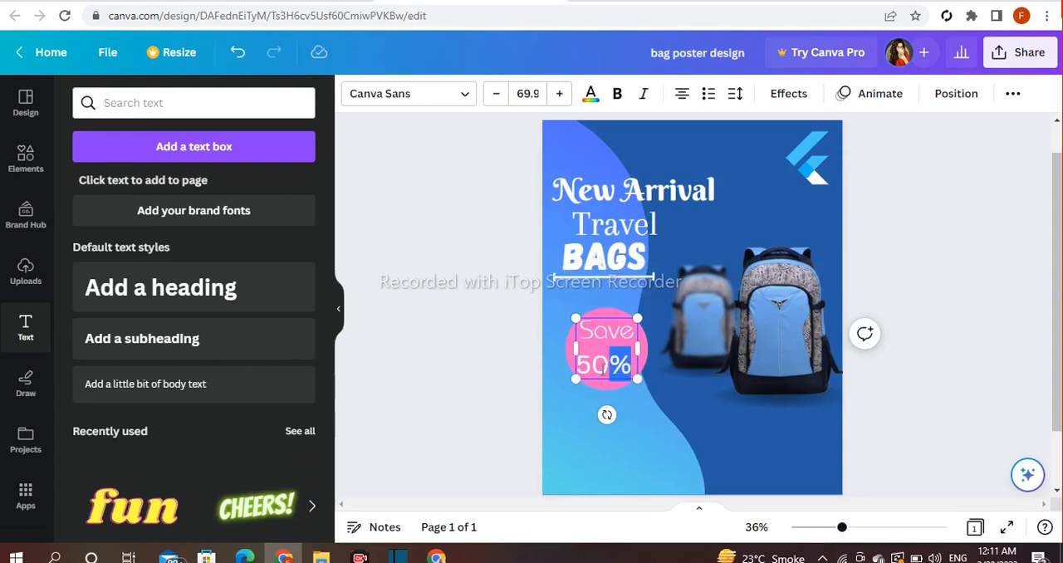
left_click(590, 93)
scroll(208, 349, "down", 3)
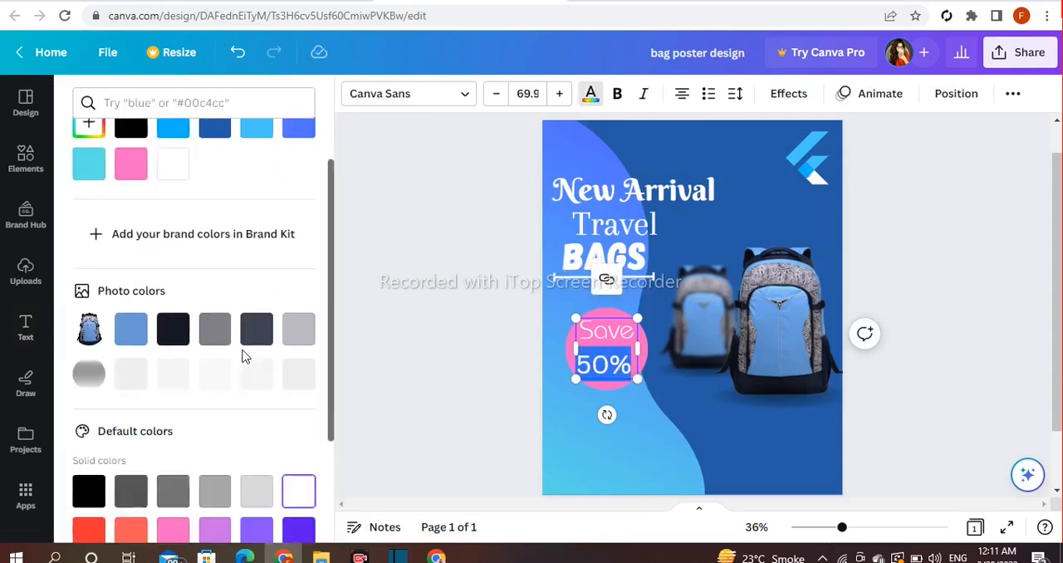
left_click(88, 337)
left_click(427, 335)
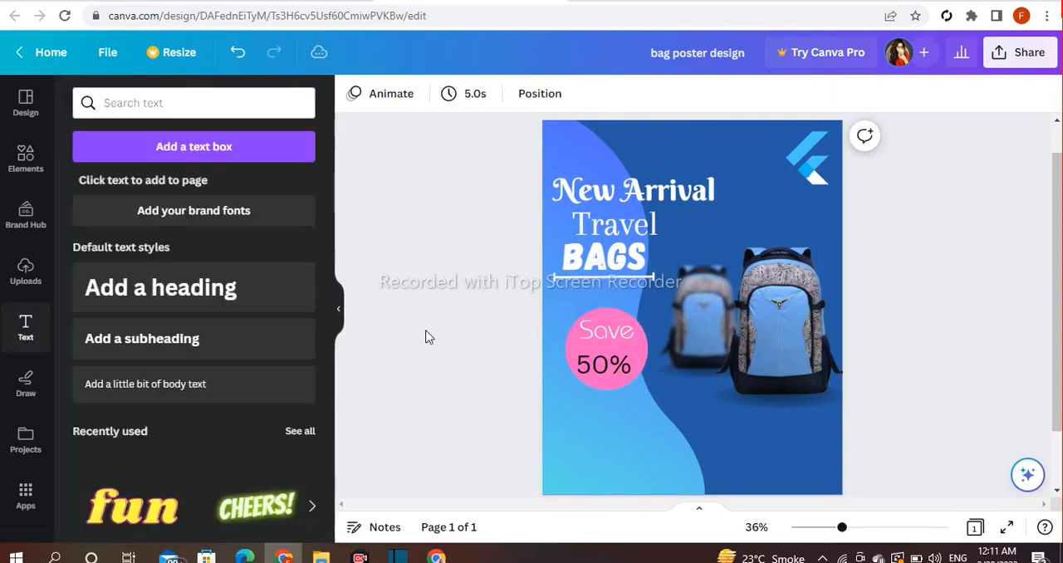
- Tighten the line spacing of the "Save 50%" text further and move it down slightly within the circle
left_click(623, 371)
left_click(735, 93)
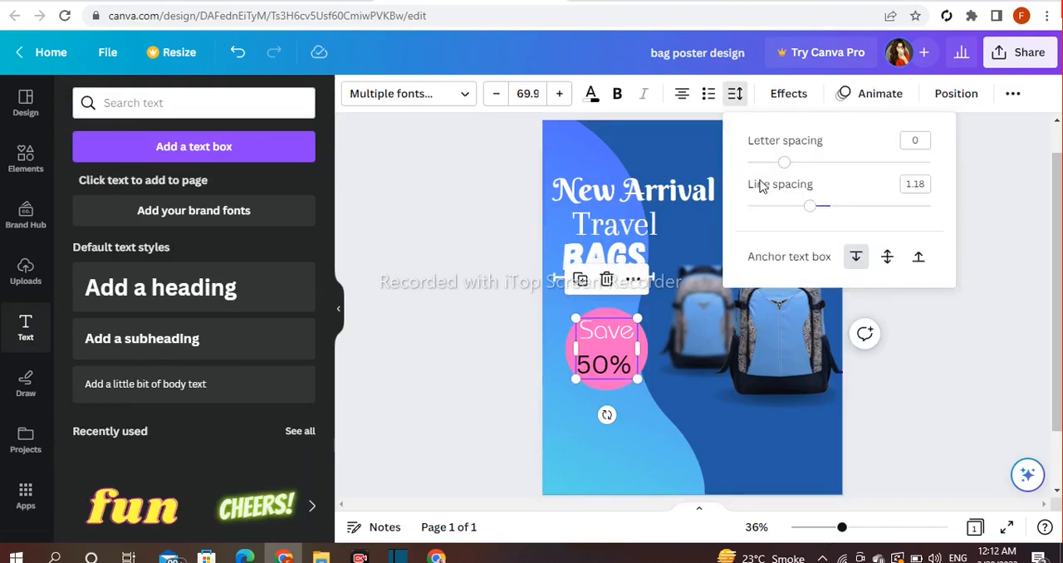
left_click_drag(809, 214, 766, 214)
left_click_drag(610, 348, 611, 353)
- Shrink the pink circle slightly and realign it behind the "Save 50%" text
left_click(629, 317)
left_click_drag(649, 316, 647, 321)
left_click_drag(616, 380, 620, 375)
left_click(486, 361)
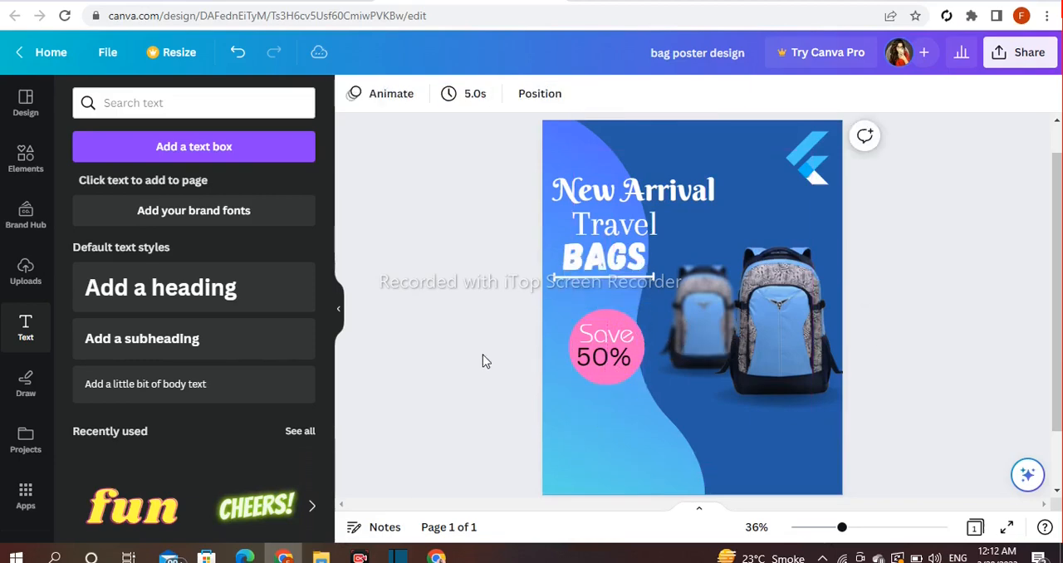
- Add a ribbon banner shape and place it below the pink "Save 50%" circle
left_click(25, 158)
scroll(203, 216, "down", 4)
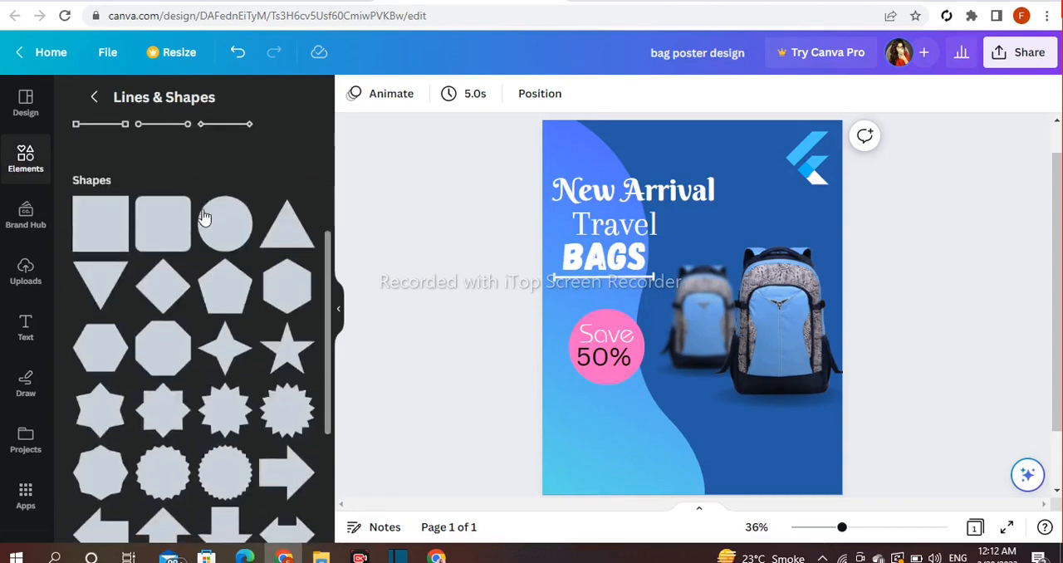
scroll(204, 217, "down", 5)
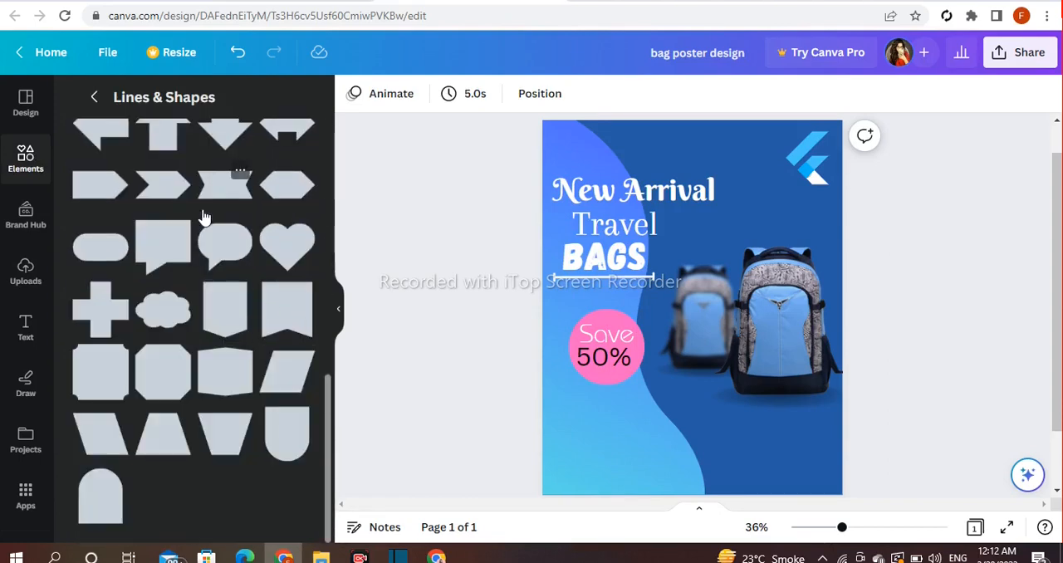
scroll(204, 217, "up", 1)
left_click(209, 271)
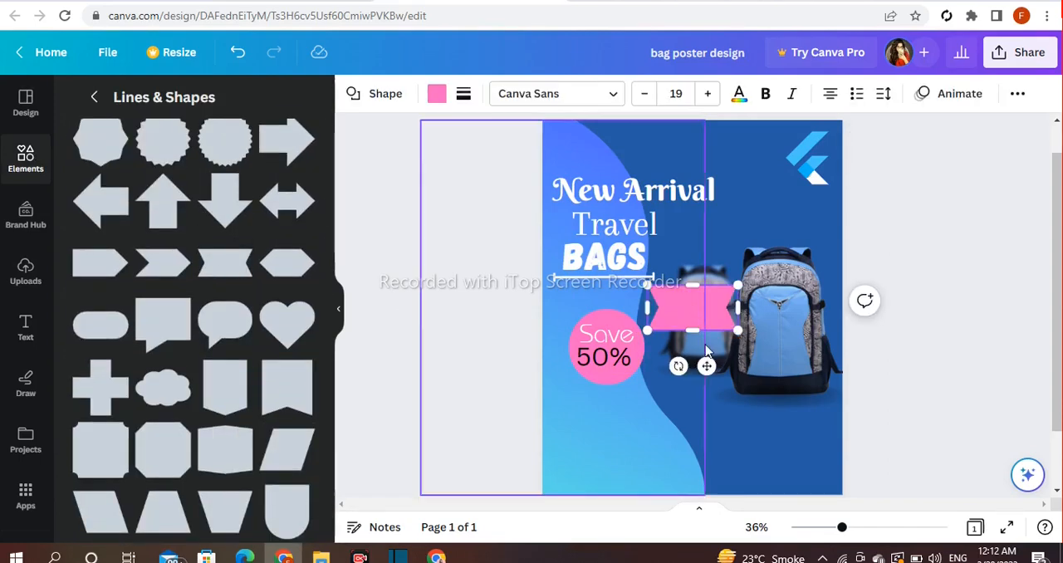
left_click_drag(676, 309, 619, 445)
left_click_drag(629, 504, 626, 486)
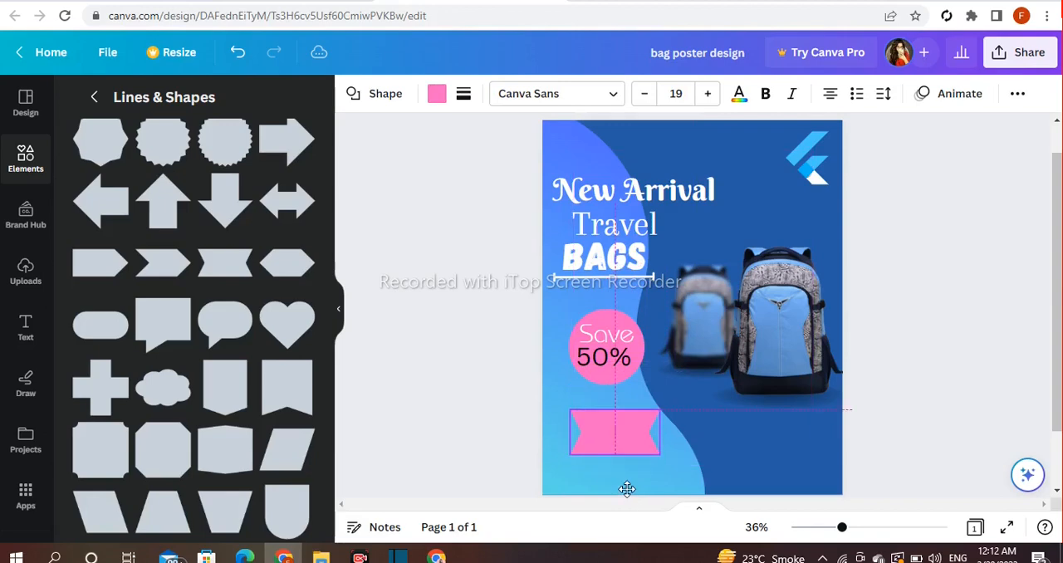
left_click(573, 323)
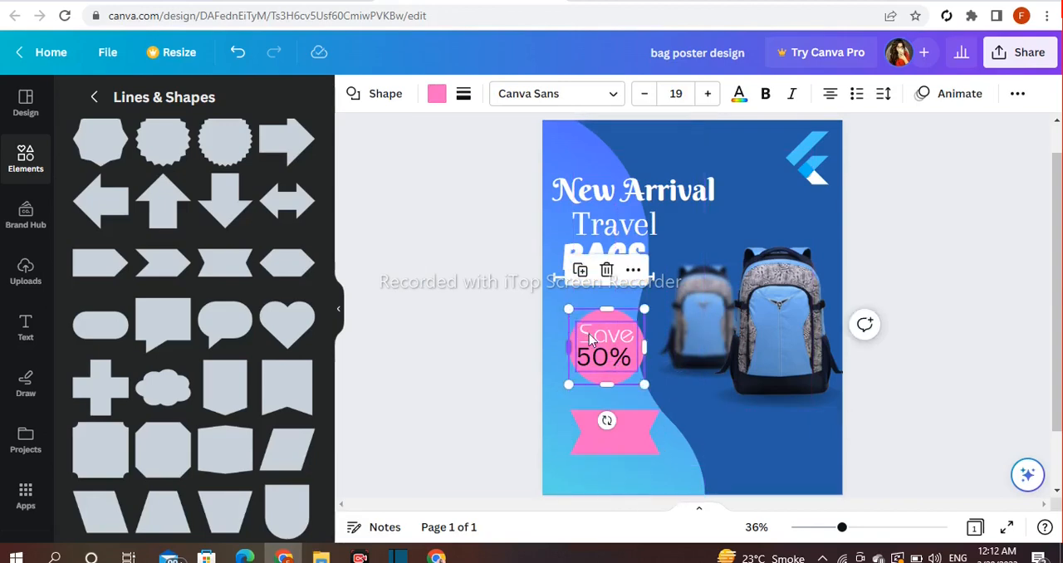
right_click(591, 336)
left_click(518, 434)
- Resize the pink ribbon into a wider, much thinner banner below the "Save 50%" circle
left_click(627, 449)
left_click_drag(626, 448, 686, 429)
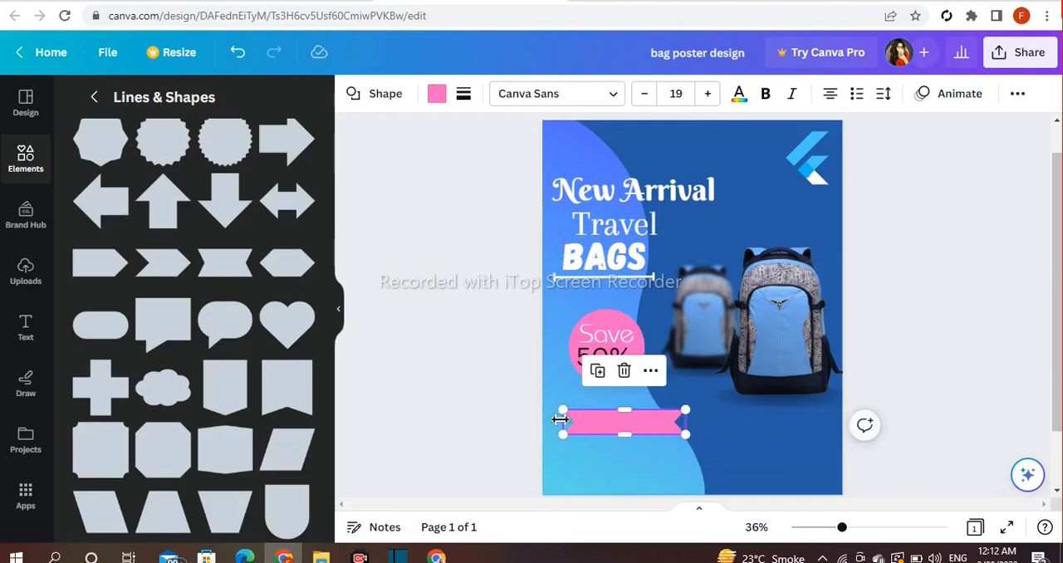
left_click_drag(561, 421, 556, 421)
left_click_drag(624, 437, 624, 436)
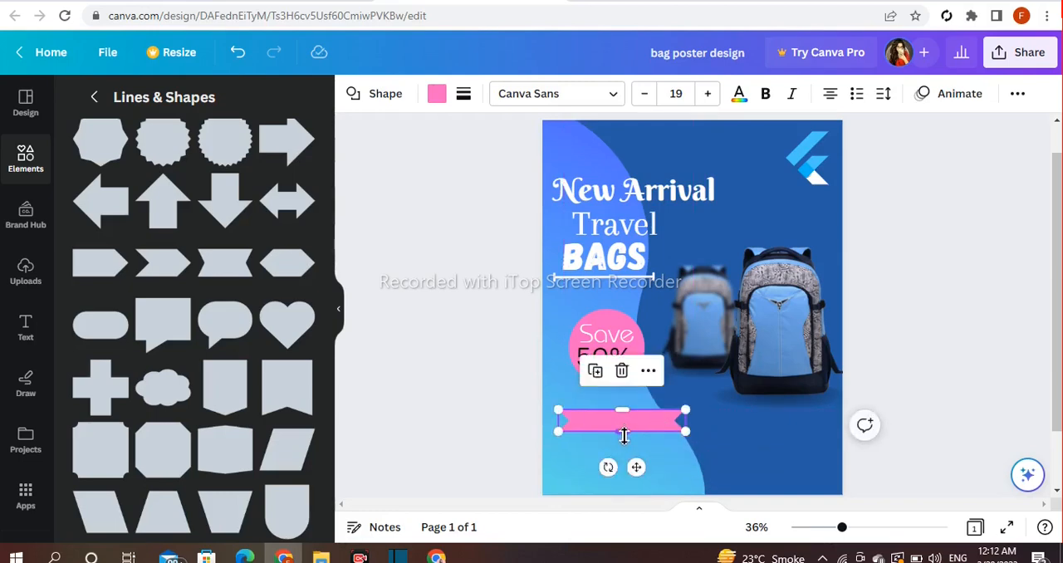
- Change the ribbon's fill to the near-black navy from the backpack photo colors
left_click(436, 94)
scroll(183, 349, "down", 1)
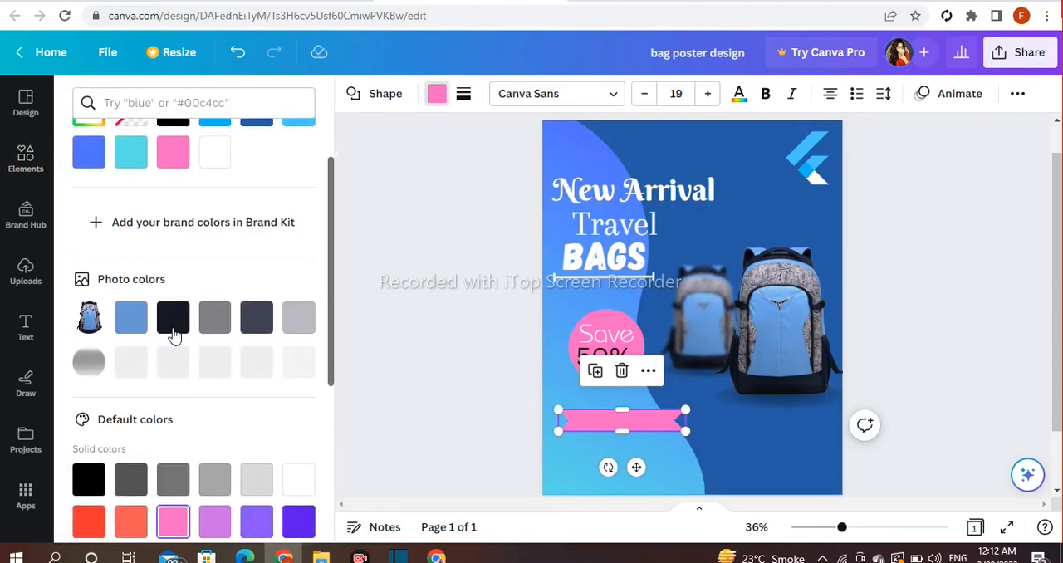
left_click(173, 316)
left_click(509, 314)
- Make the dark ribbon partly transparent so the wave background shows through
left_click(611, 427)
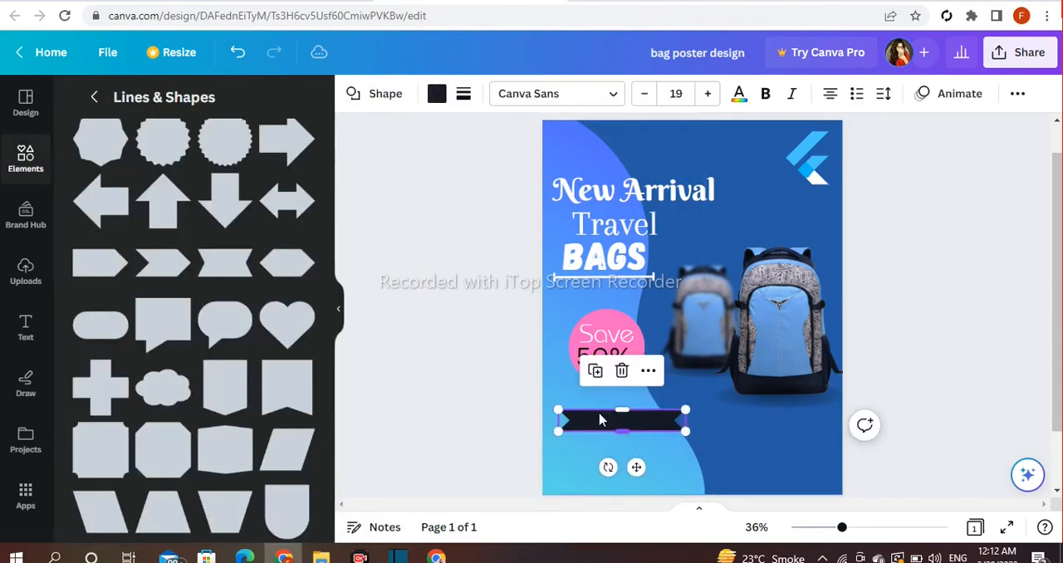
left_click(1017, 93)
left_click(1005, 132)
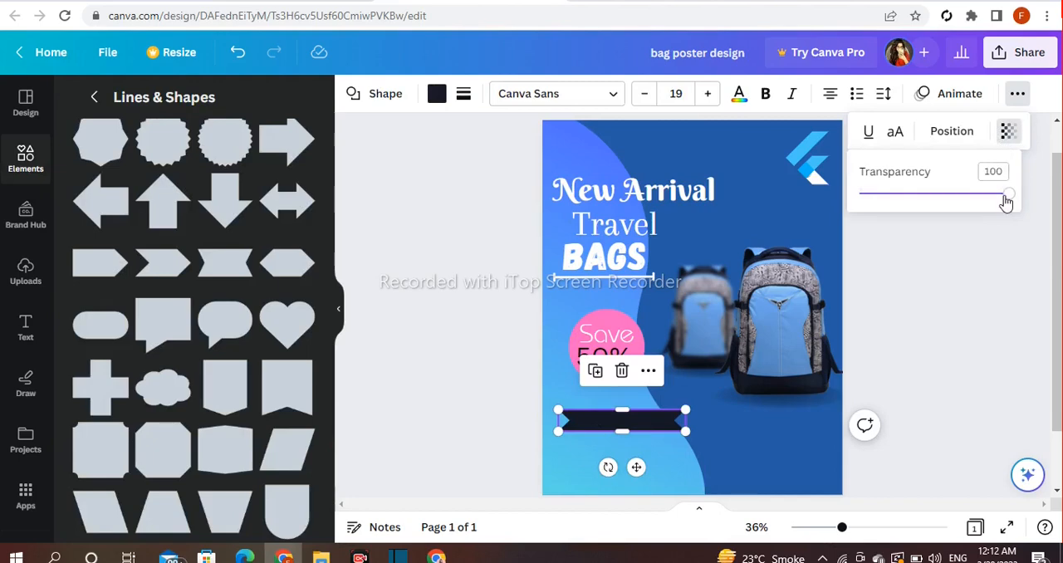
left_click_drag(1005, 200, 959, 196)
left_click(898, 256)
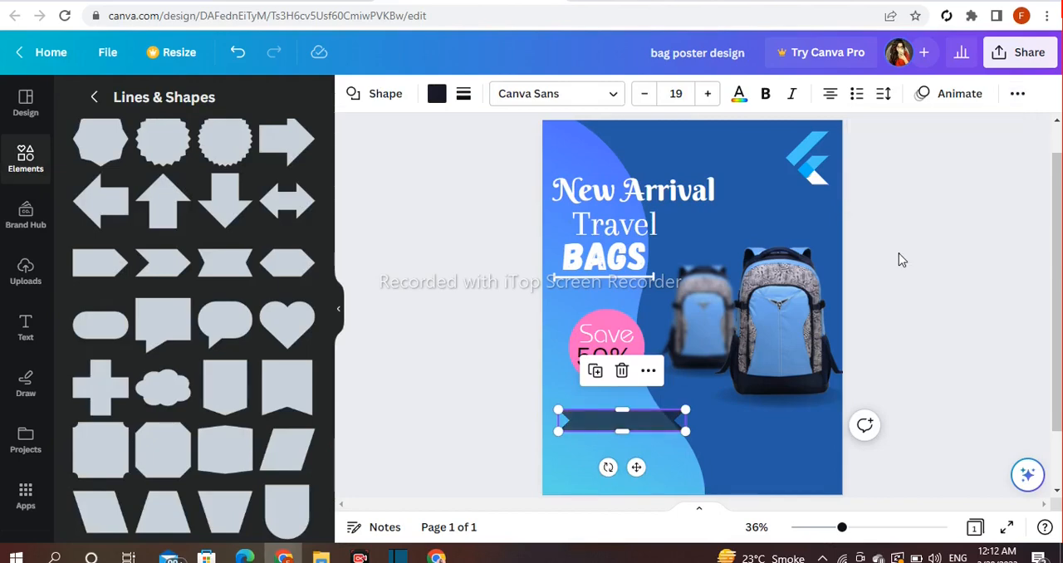
left_click(898, 256)
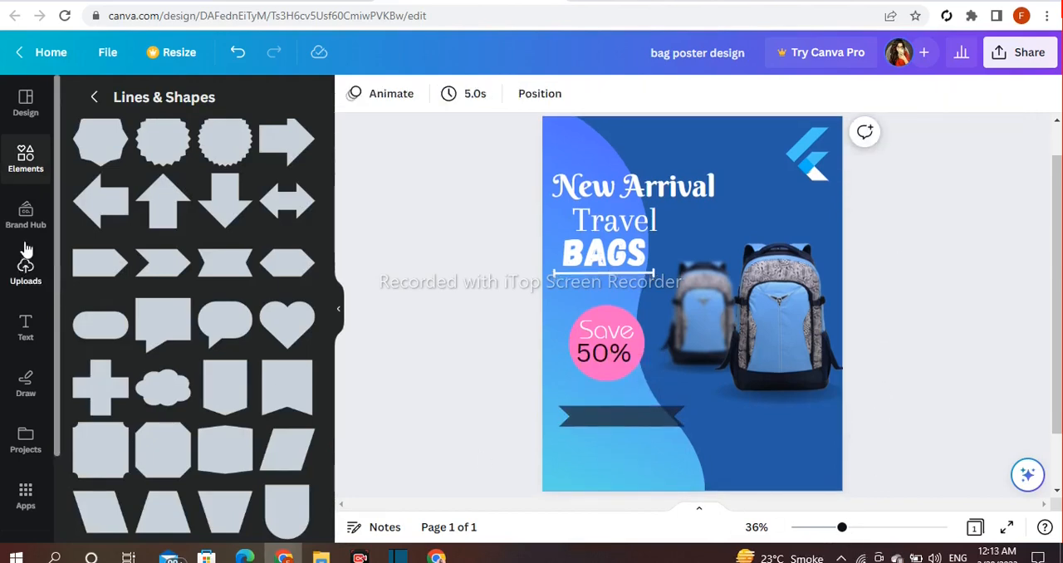
- Add a heading text box to the poster reading "shop now"
left_click(25, 328)
left_click(95, 316)
type("Shop")
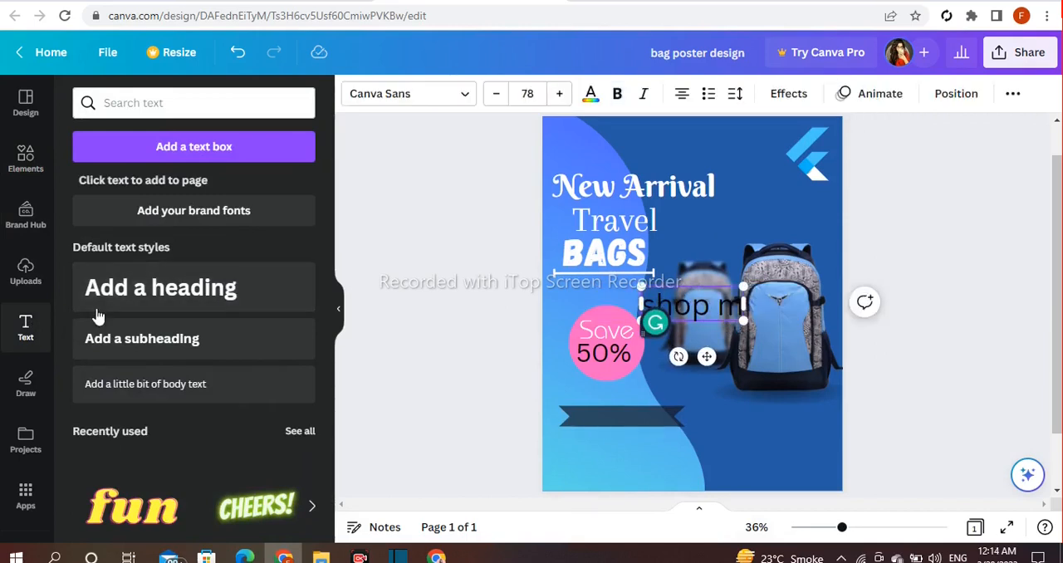
type(" now")
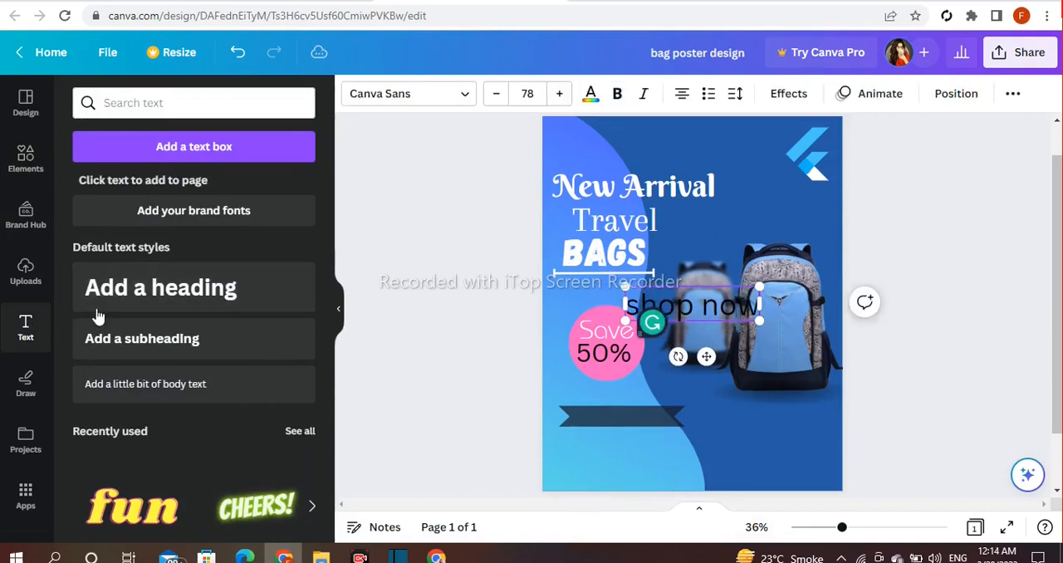
left_click(408, 288)
- Shrink the "shop now" text to size 49.4 and place it on the dark ribbon
left_click(671, 313)
left_click_drag(753, 327, 636, 459)
left_click(680, 417)
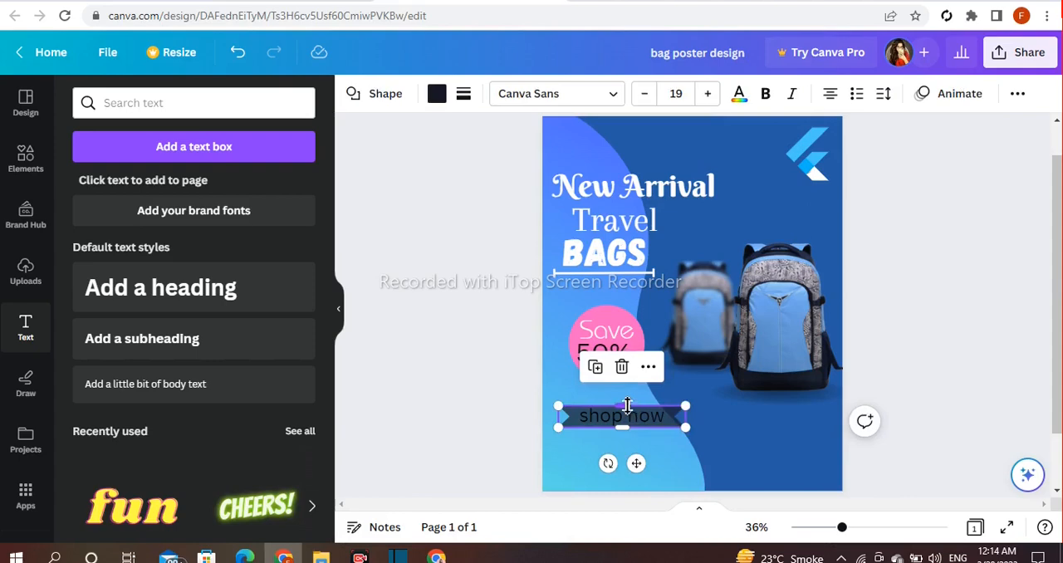
left_click_drag(627, 406, 628, 404)
- Change the "shop now" text color to white
left_click(633, 424)
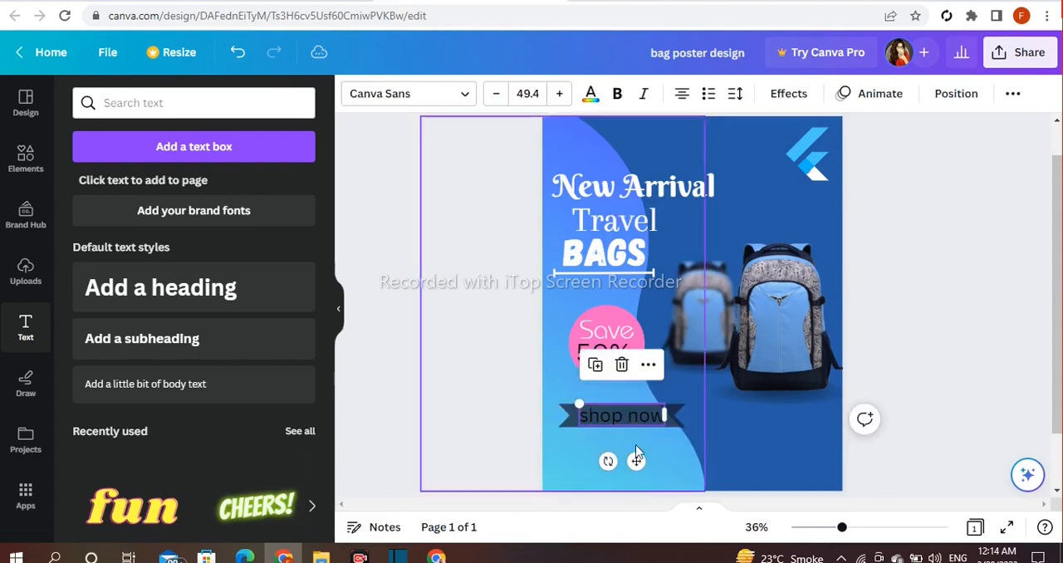
left_click(591, 93)
scroll(214, 357, "down", 2)
left_click(298, 403)
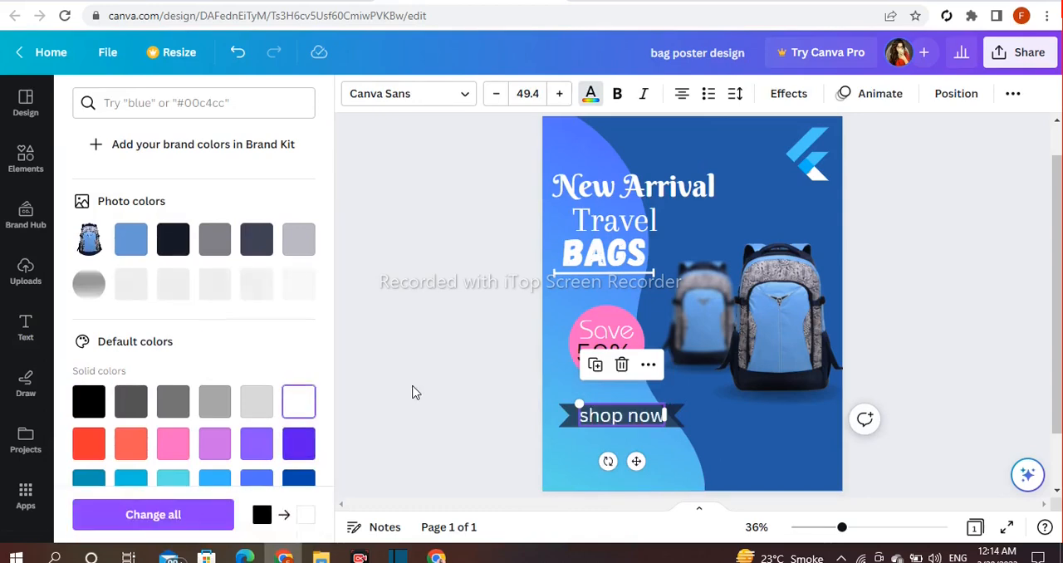
- Set the font of the "shop now" text to ITC Benguiat and align it on the ribbon
left_click(463, 95)
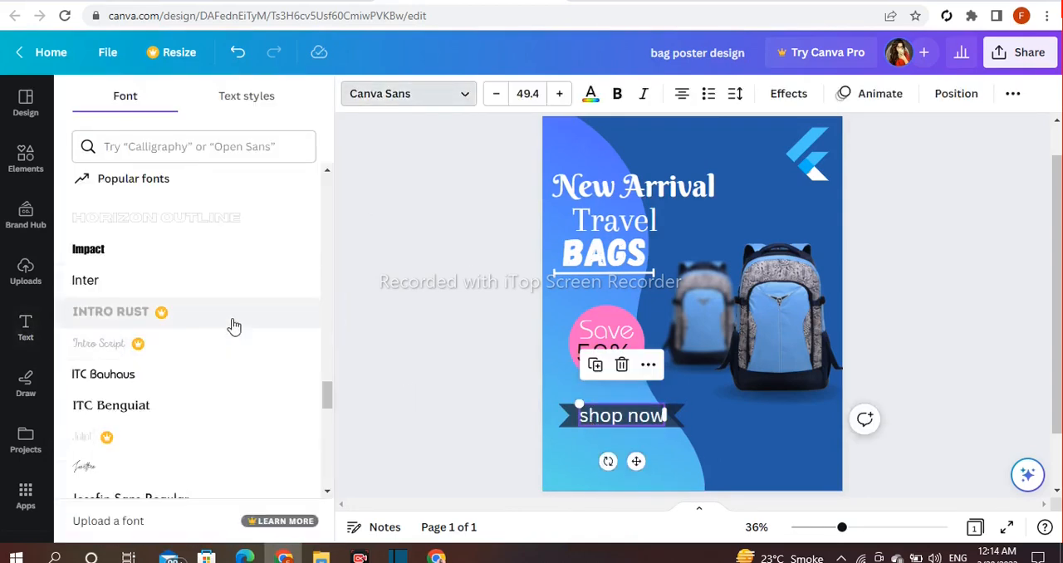
scroll(158, 418, "down", 1)
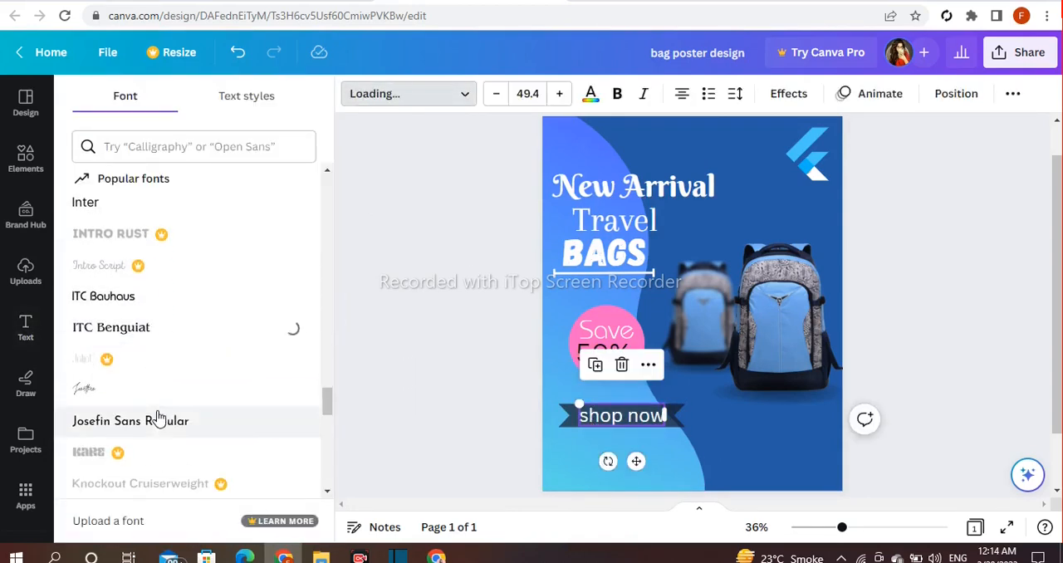
left_click(440, 368)
left_click(599, 421)
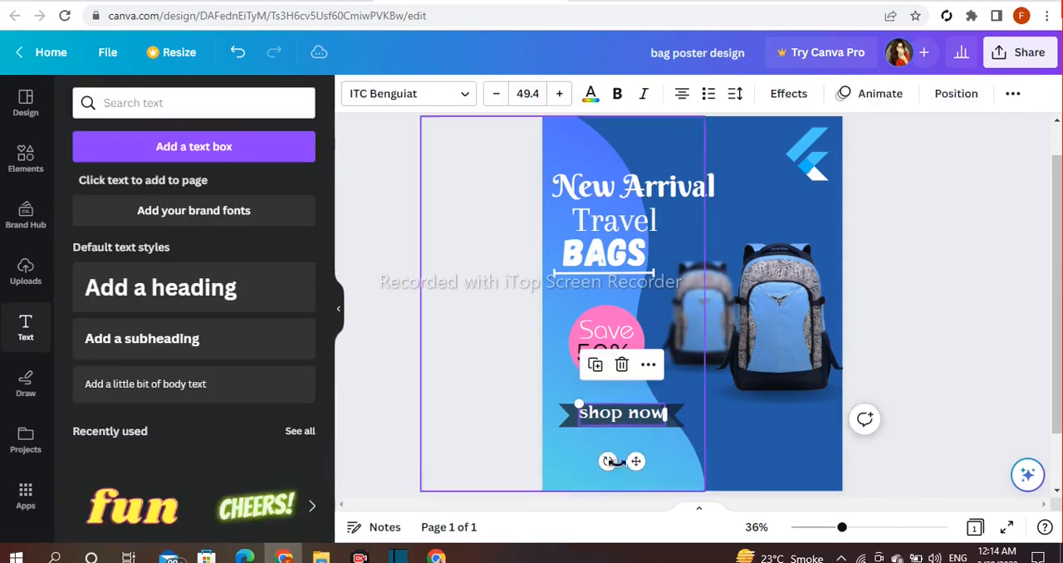
left_click(458, 437)
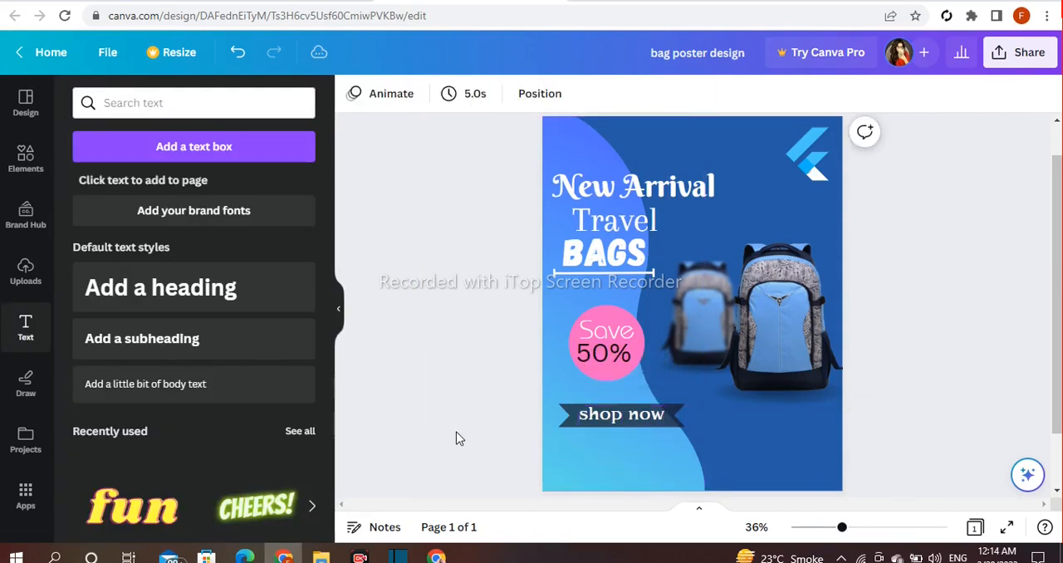
- Search the elements for "call icon" and add the black handset graphic with sound waves
scroll(458, 437, "down", 1)
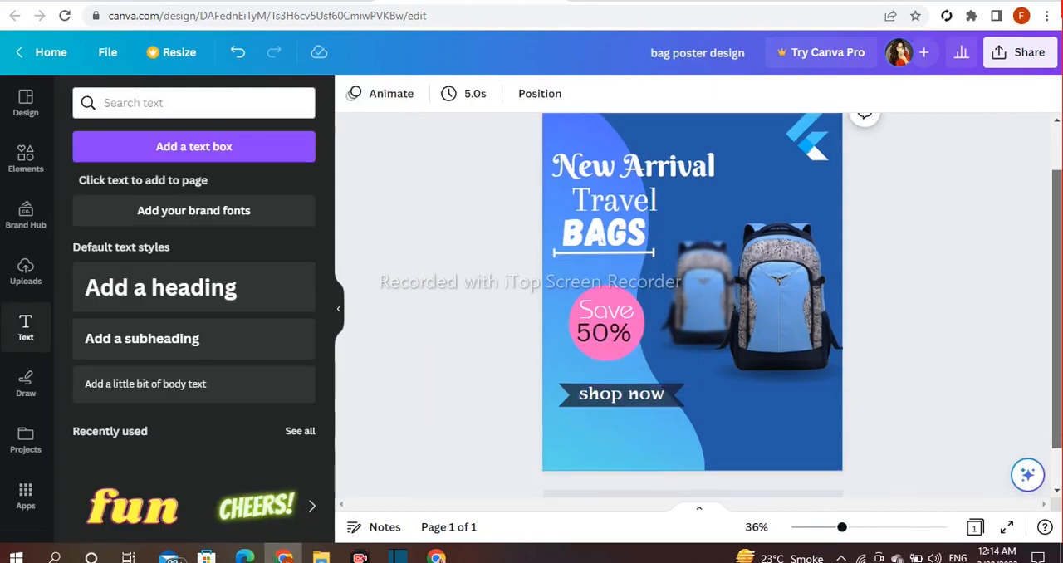
left_click(25, 158)
left_click(176, 93)
left_click(183, 98)
type("ca")
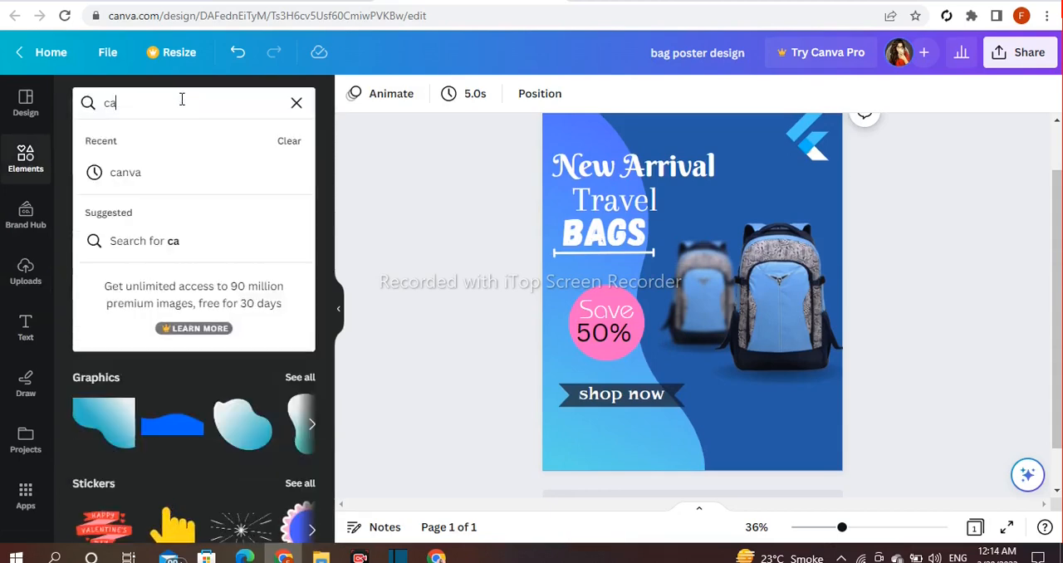
type("ll icon")
key("Return")
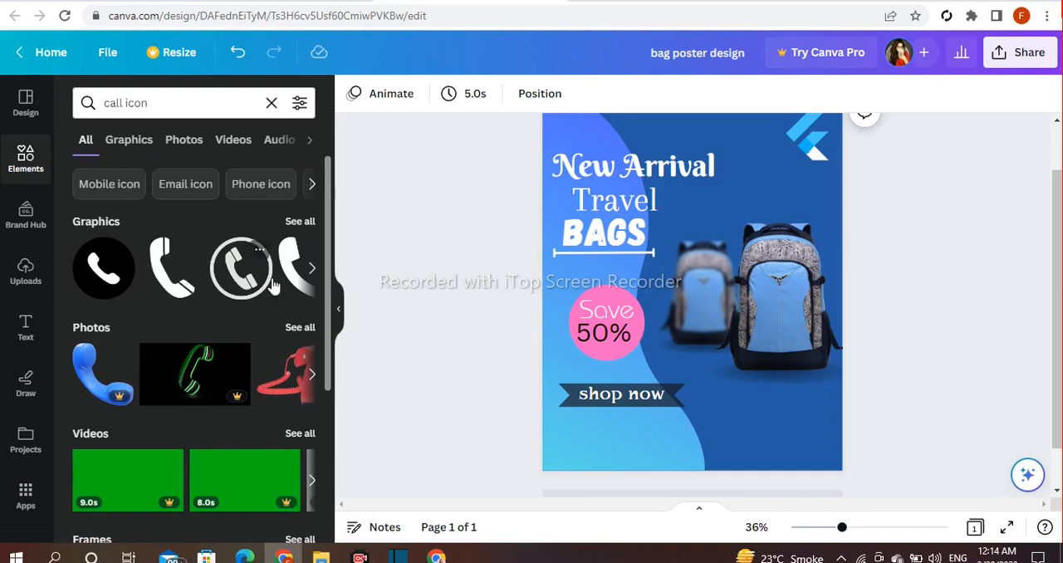
left_click(313, 268)
left_click(172, 267)
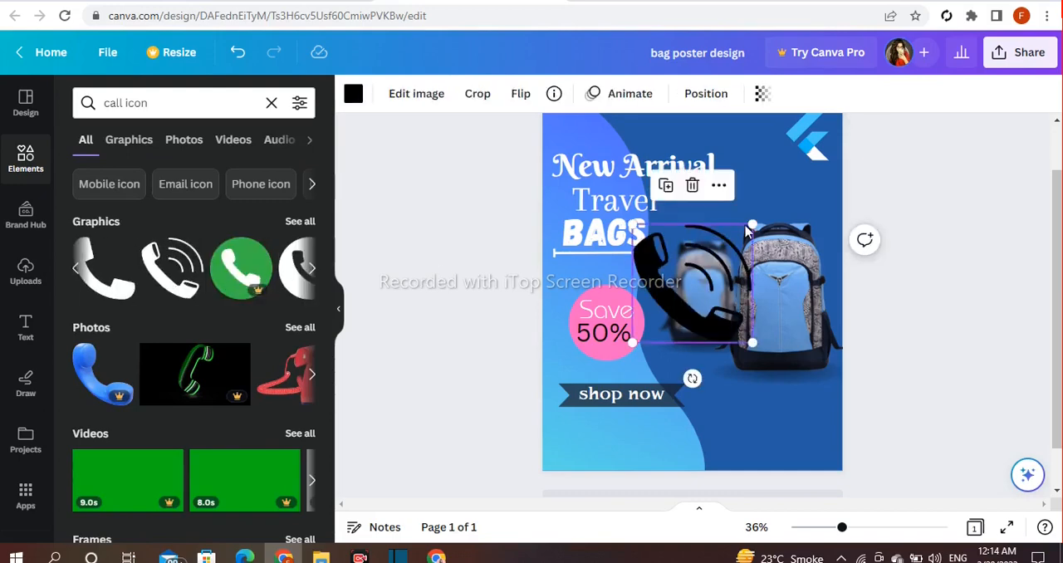
- Shrink the call icon to a small size and place it in the poster's lower-left corner
left_click_drag(756, 226, 696, 339)
left_click_drag(661, 378, 593, 500)
left_click_drag(595, 432, 617, 460)
left_click(399, 230)
- Add a subheading text box containing the placeholder contact phone number
left_click(25, 327)
left_click(169, 344)
key("BackSpace")
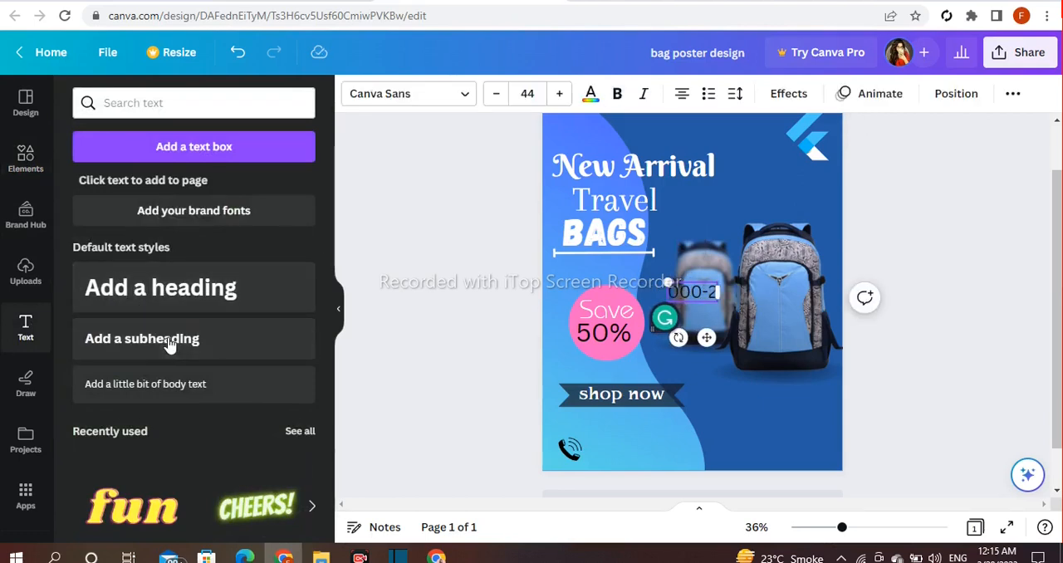
left_click(540, 197)
- Make the phone number text bold and place it directly beside the call icon
left_click(674, 297)
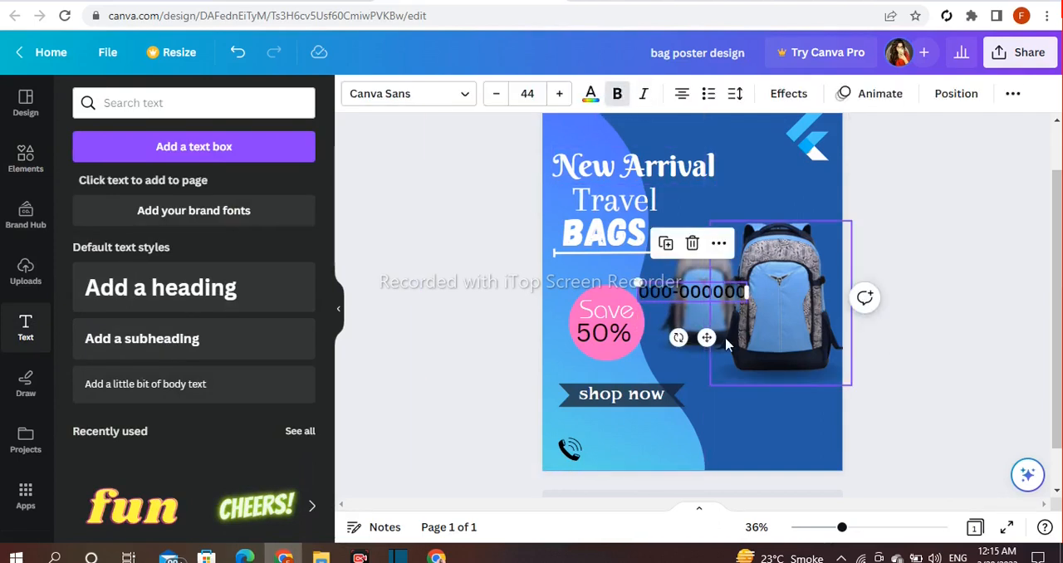
left_click_drag(707, 336, 654, 495)
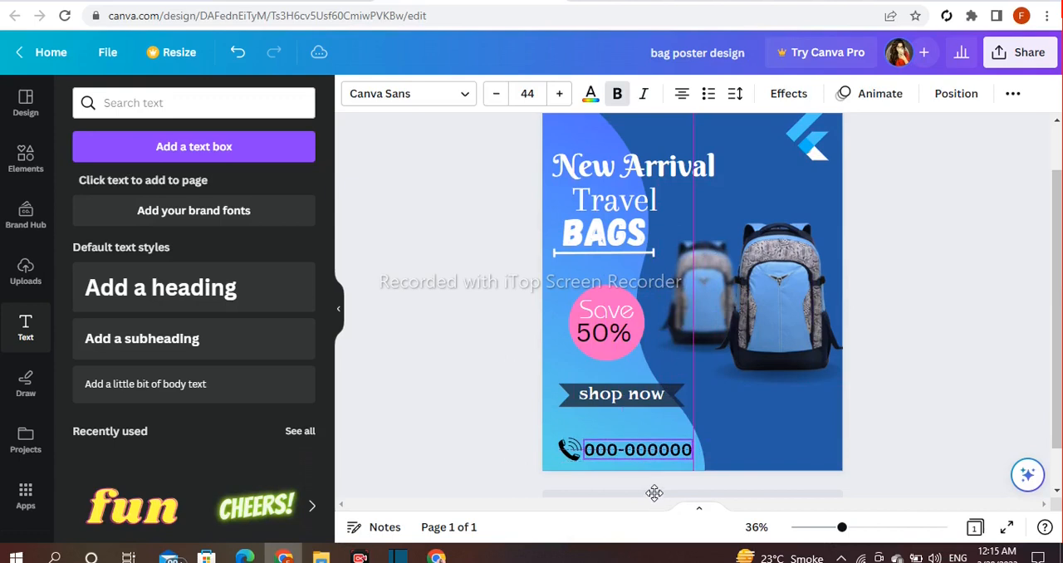
left_click(431, 395)
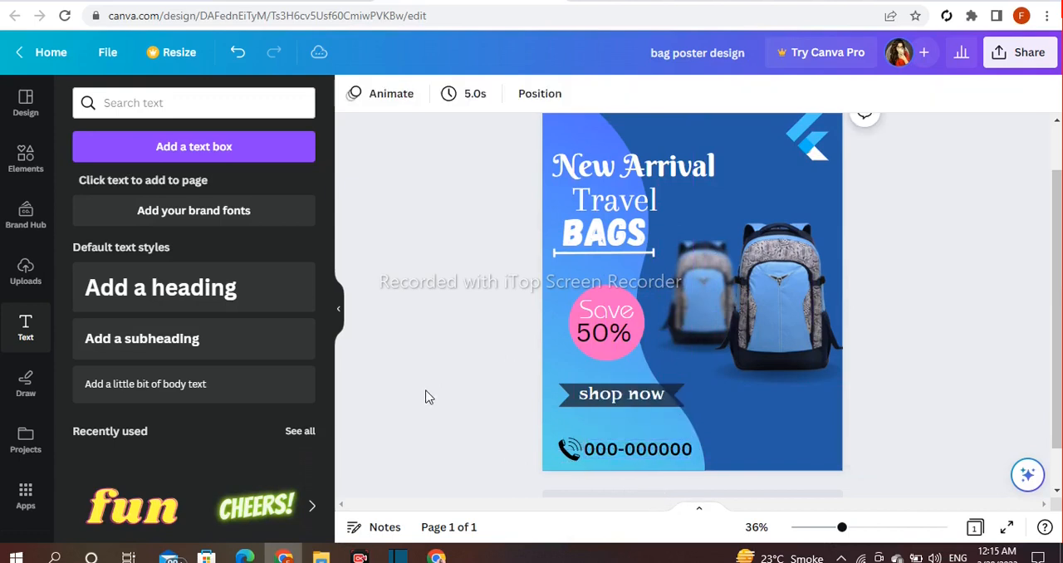
- Add the subheading "wwwwebsite.com" and fit it at size 33.2 in the poster's lower-right corner
left_click(207, 341)
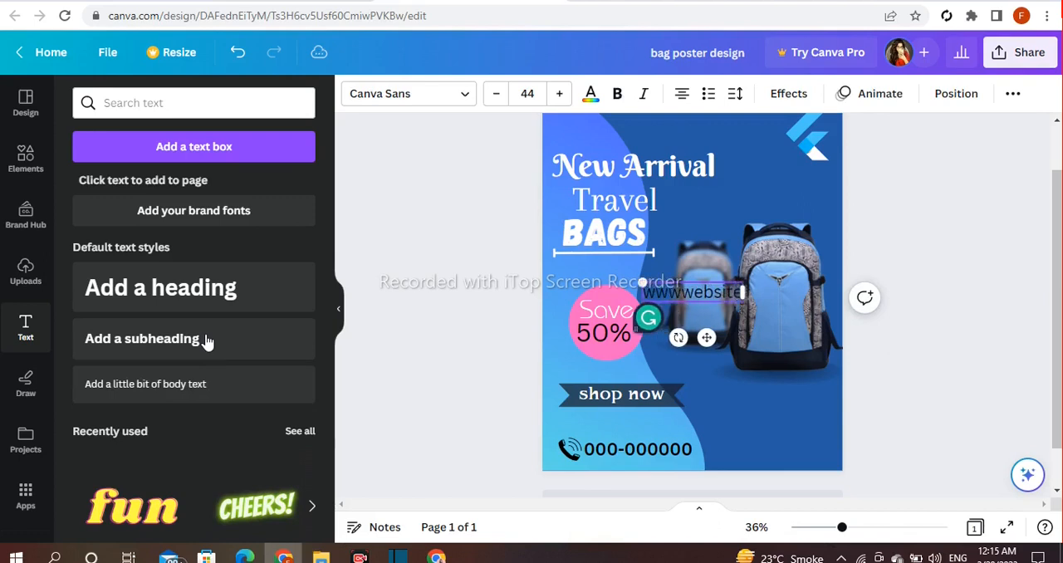
left_click(537, 307)
left_click(697, 299)
left_click_drag(707, 337, 781, 513)
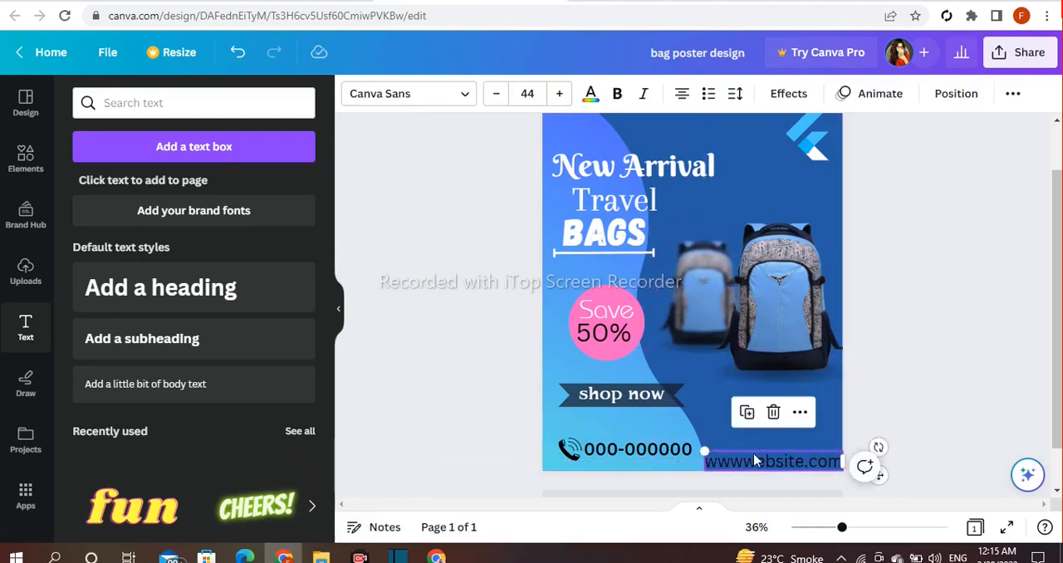
left_click_drag(704, 451, 738, 456)
left_click_drag(818, 467, 813, 458)
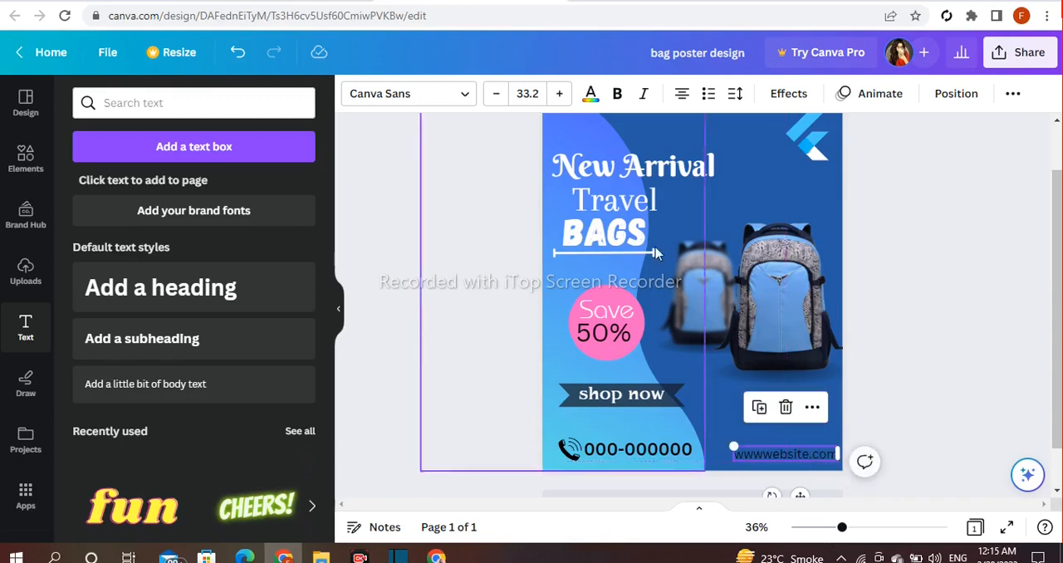
- Make the website address text white, bold and italic
left_click(591, 96)
scroll(308, 368, "down", 3)
left_click(298, 401)
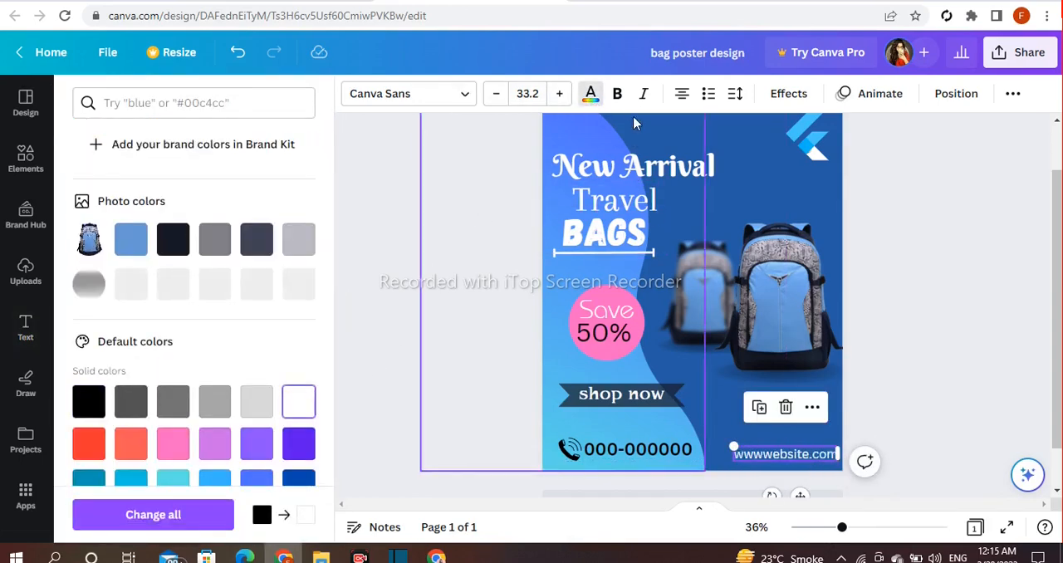
left_click(468, 190)
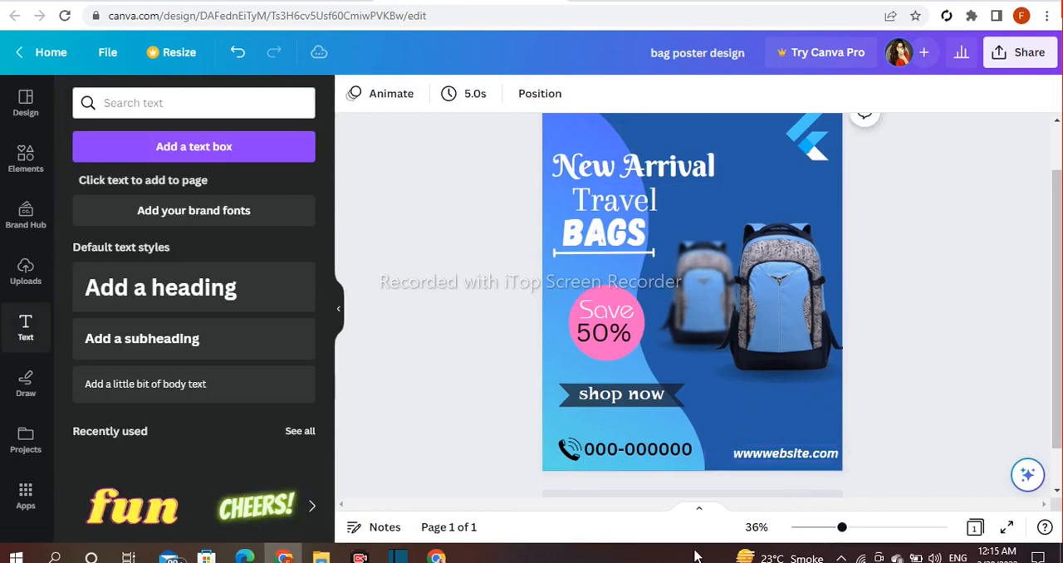
- Search the graphics for "dots" and add the free rectangular dot grid to the poster
scroll(692, 332, "up", 1)
left_click(26, 158)
left_click(271, 103)
type("dots")
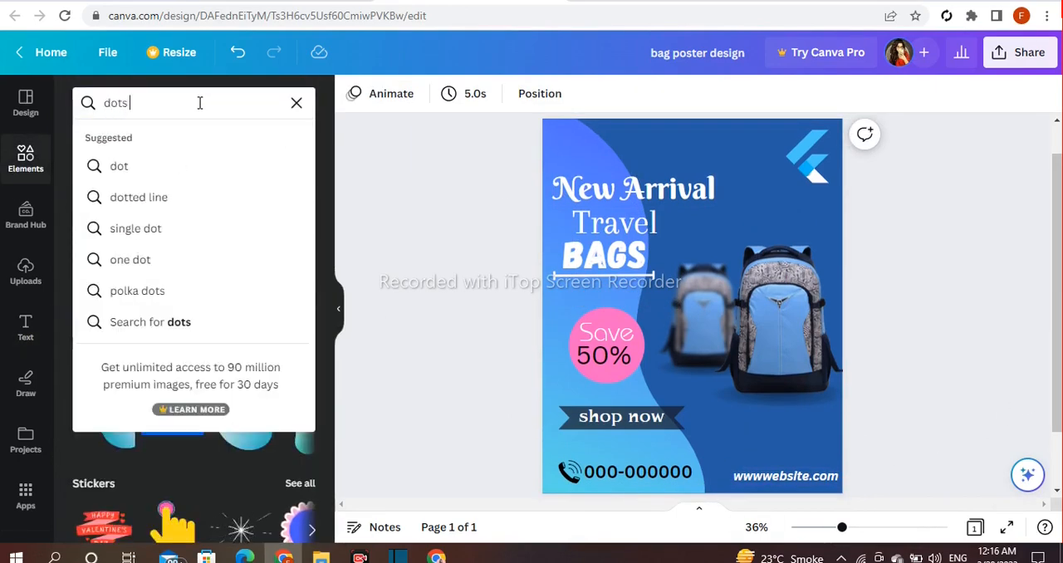
key("Return")
left_click(93, 271)
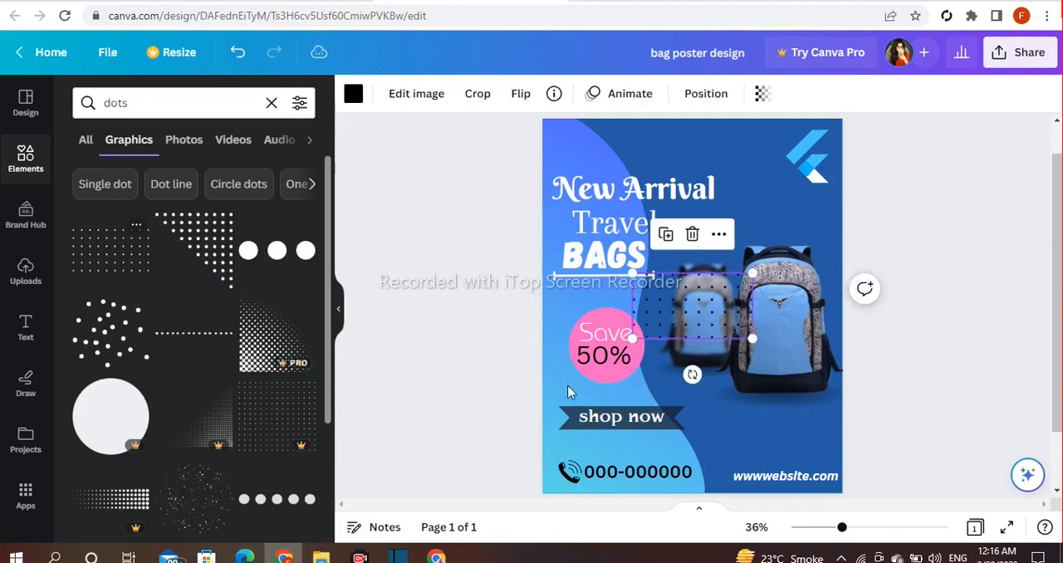
- Shrink the dot grid and move it to the poster's top edge above the "New Arrival" heading
left_click_drag(752, 273, 727, 288)
left_click(710, 363)
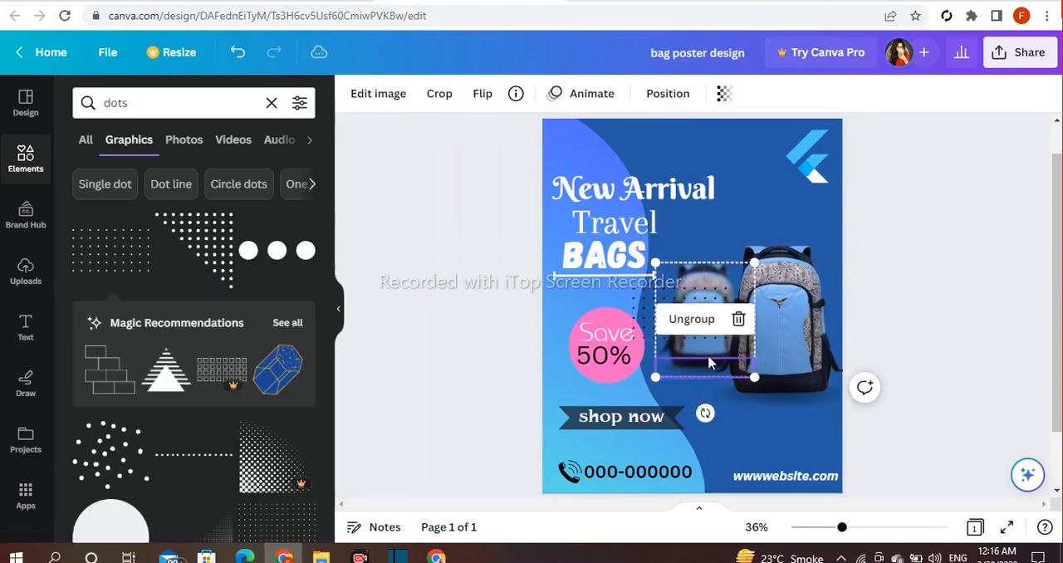
left_click_drag(644, 302, 696, 277)
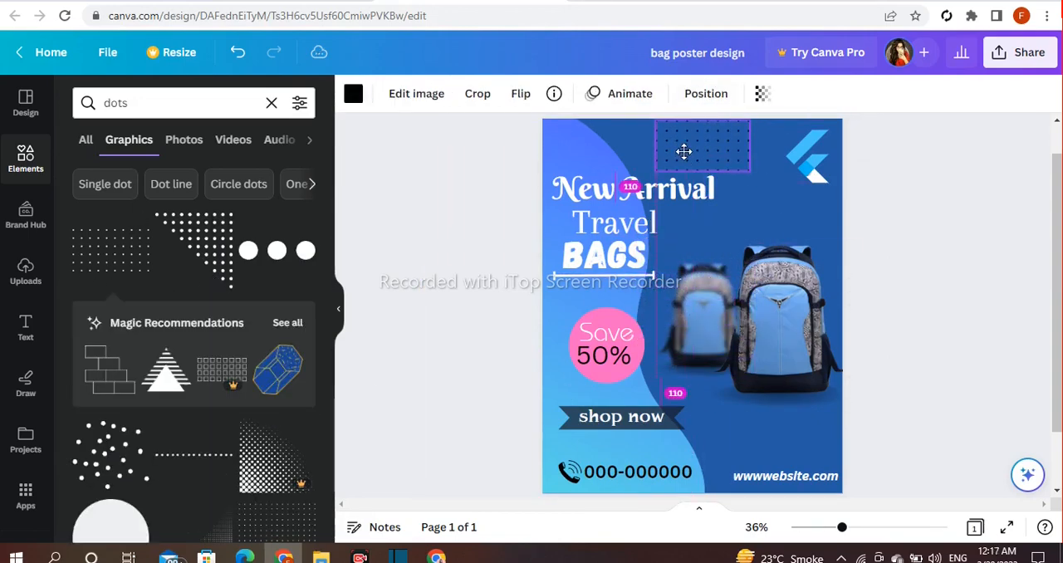
left_click_drag(642, 152, 643, 152)
left_click_drag(708, 122, 691, 148)
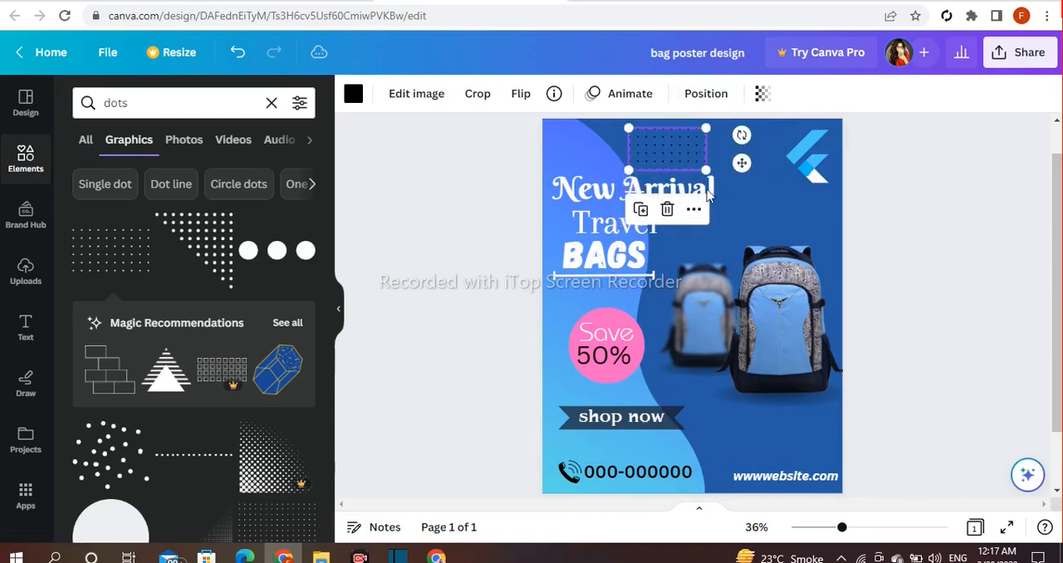
- Recolor the dot grid white and position it along the top edge, just beside the logo
left_click(353, 94)
scroll(273, 266, "down", 3)
left_click(287, 399)
left_click(491, 237)
left_click_drag(651, 148, 684, 154)
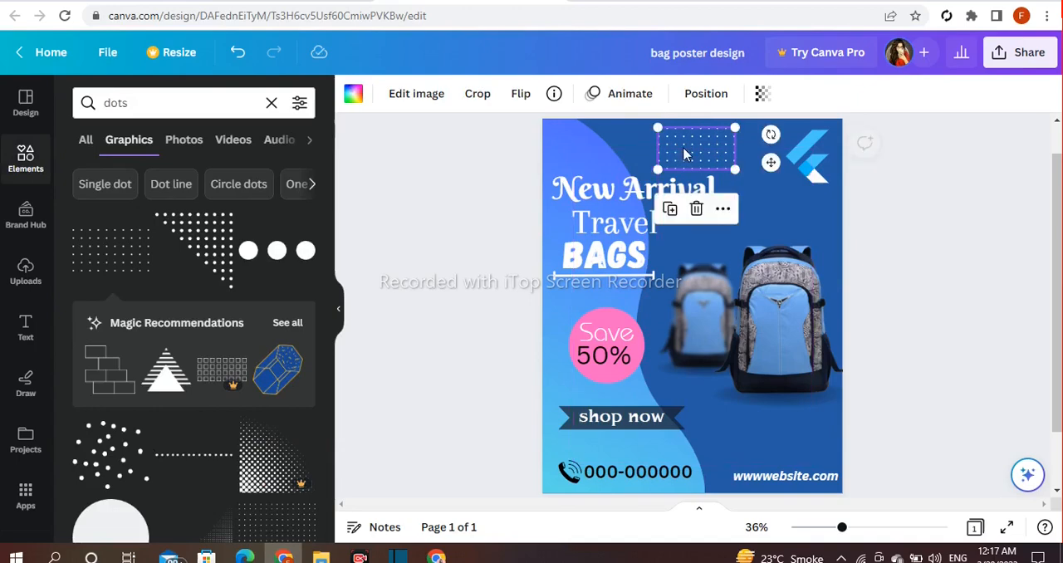
- Duplicate the dot grid, rotate the copy upright and place it in the poster's lower-right corner above the website address
left_click(671, 209)
left_click_drag(696, 260, 684, 362)
left_click_drag(666, 432, 772, 447)
left_click_drag(849, 472, 847, 469)
left_click(890, 369)
- Duplicate the upright dot grid, move the copy to the poster's left edge and layer it behind the "Save 50%" badge
left_click(835, 424)
left_click(800, 358)
left_click_drag(776, 452, 501, 435)
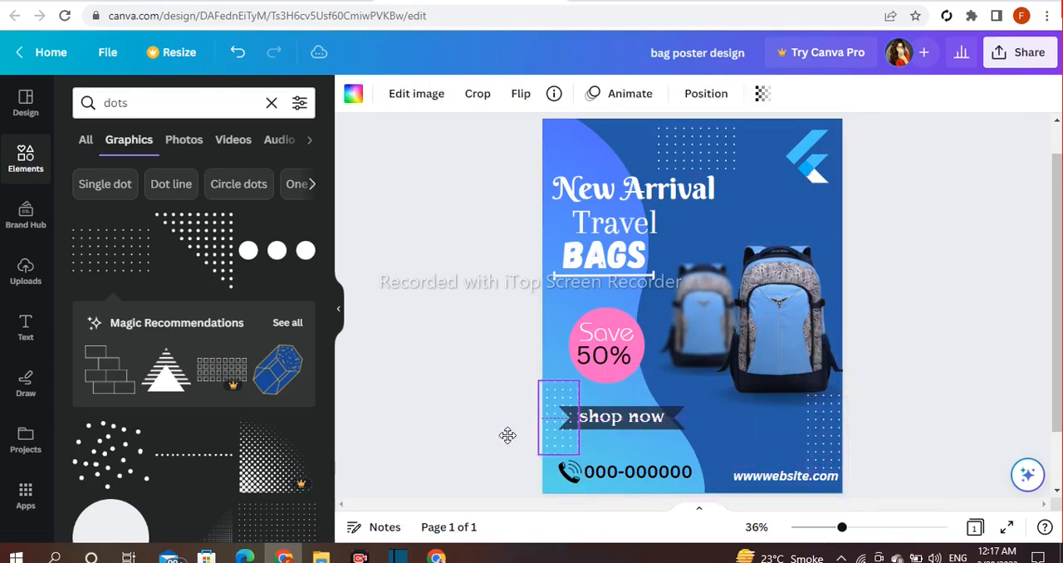
left_click_drag(499, 350, 491, 346)
right_click(563, 332)
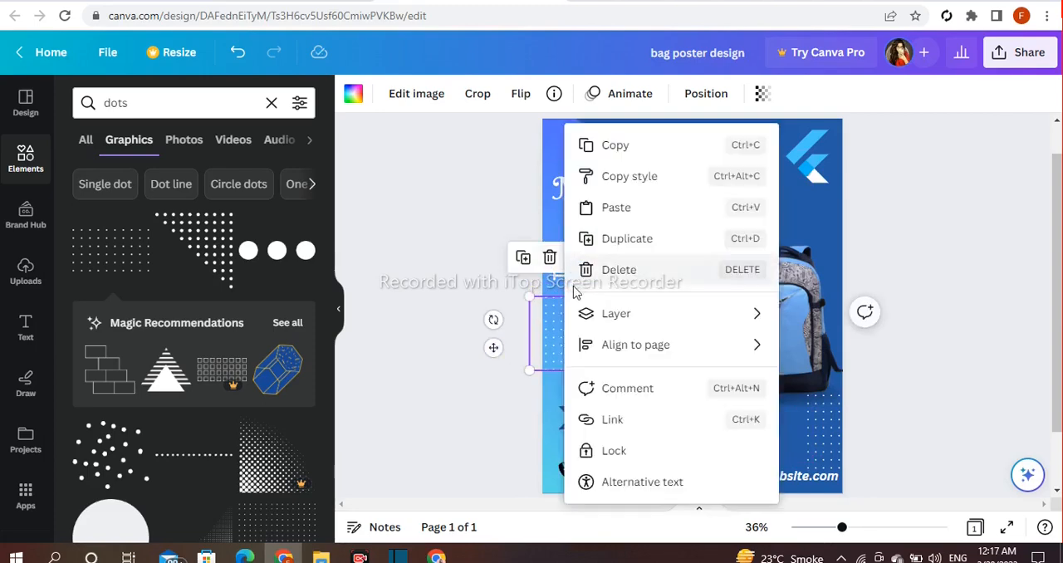
mouse_move(653, 324)
left_click(825, 380)
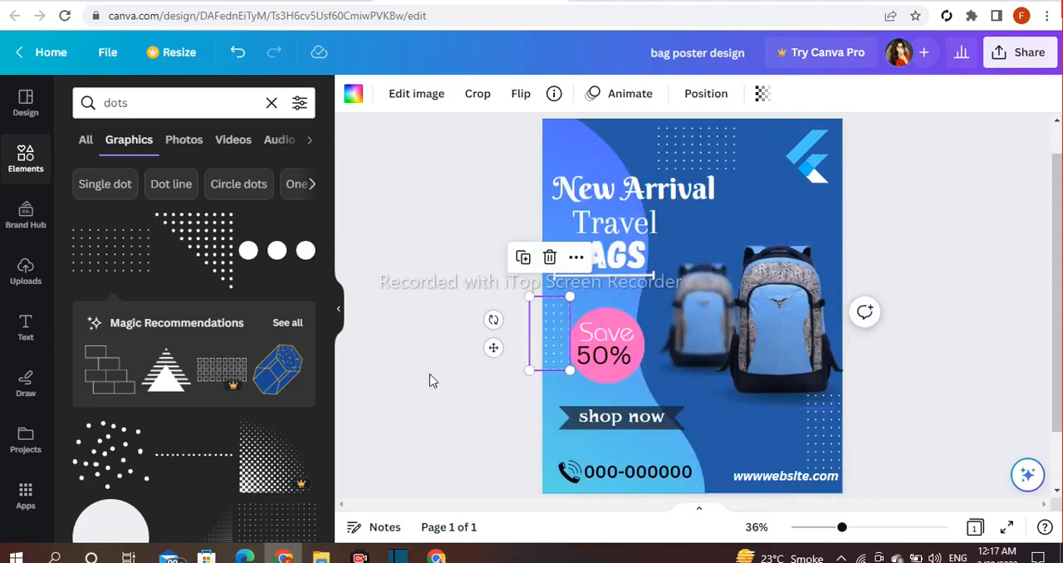
- Search the graphics for "circle" and add the thin circle outline to the poster
left_click(270, 103)
type("circl")
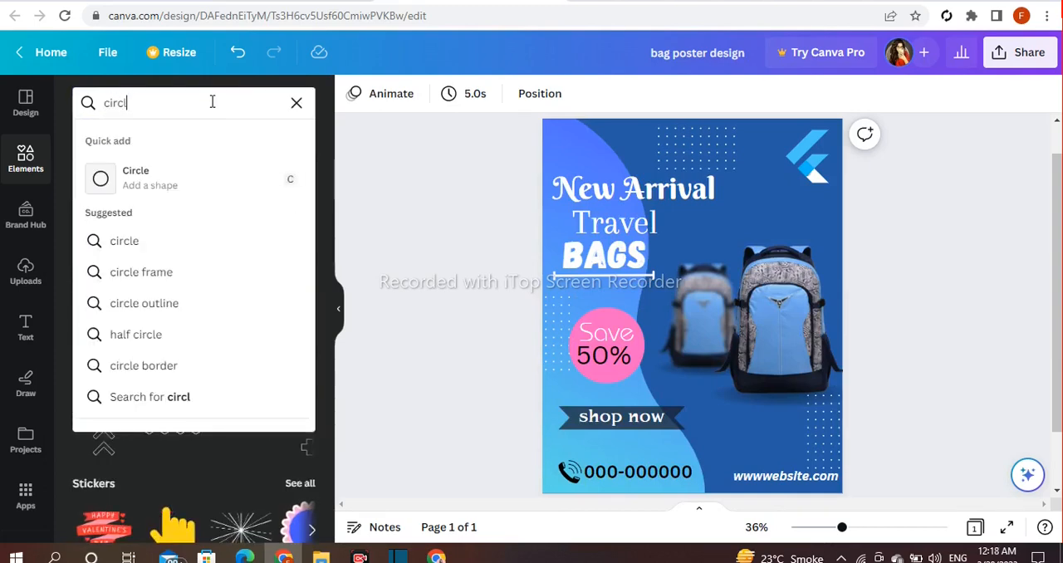
type("e")
key("Return")
left_click(298, 309)
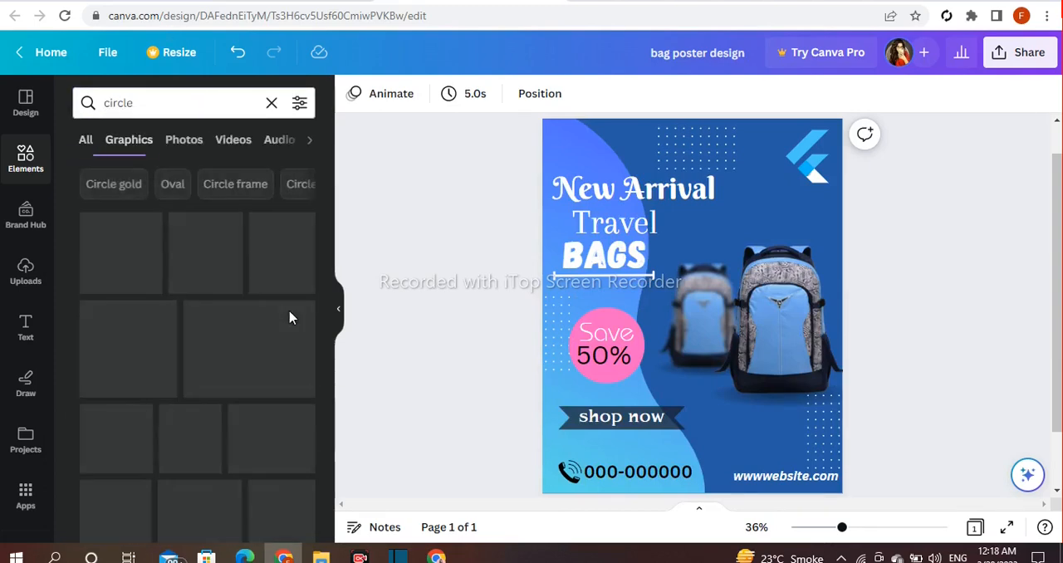
left_click(276, 251)
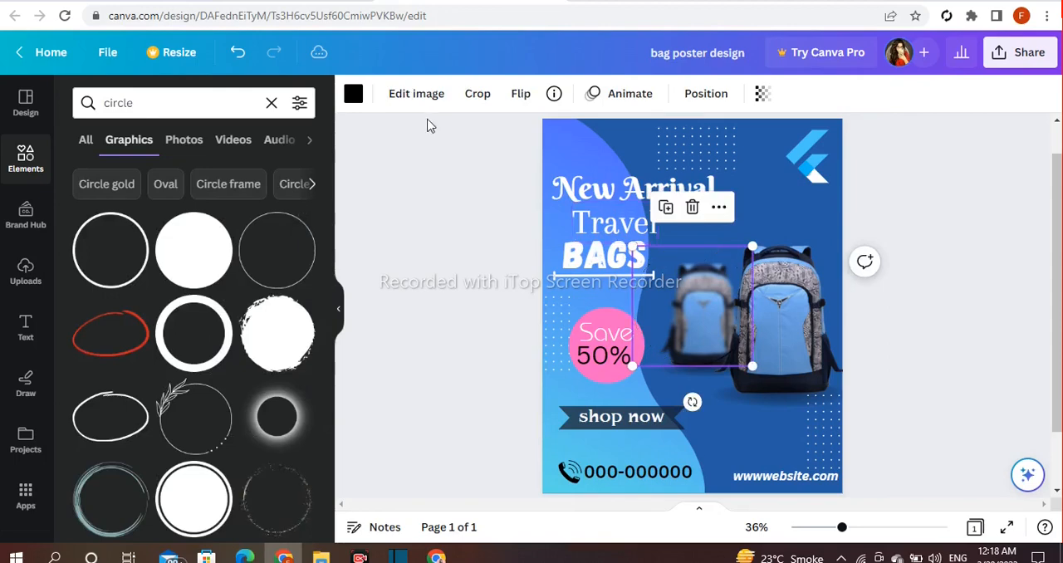
- Recolor the circle outline white, shrink it and place it above the large backpack
left_click(354, 93)
scroll(249, 439, "down", 1)
left_click(354, 94)
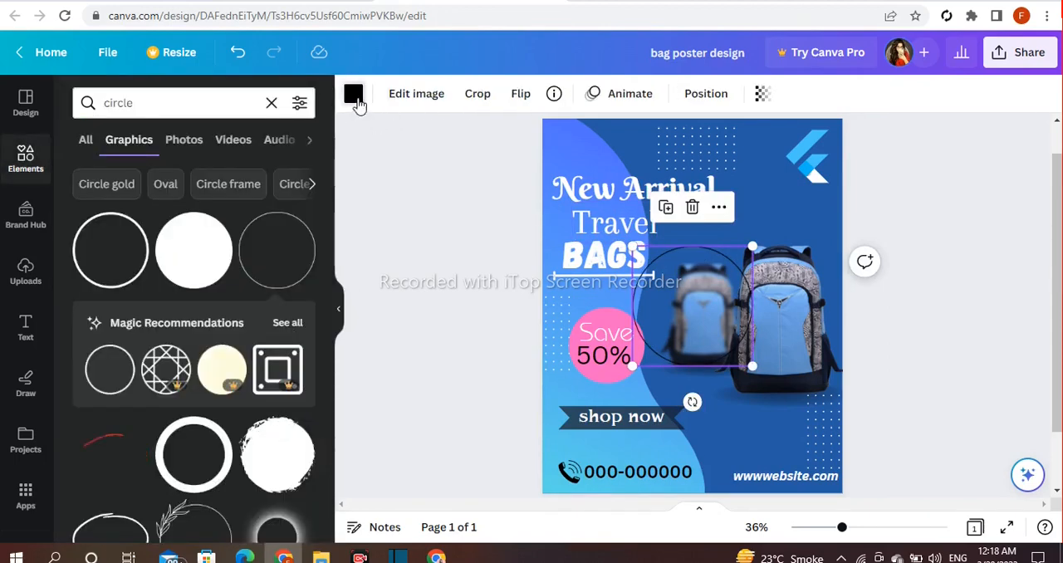
left_click(354, 94)
scroll(316, 304, "down", 3)
left_click_drag(752, 247, 792, 216)
left_click(930, 257)
- Duplicate the small circle outline and place the copy in the poster's upper-left corner
left_click(801, 217)
left_click(767, 161)
left_click_drag(813, 270, 593, 471)
left_click_drag(609, 324, 577, 196)
- Duplicate the circle outline again and place this copy below the backpacks, beside the "shop now" ribbon
left_click(803, 223)
left_click_drag(811, 270, 761, 418)
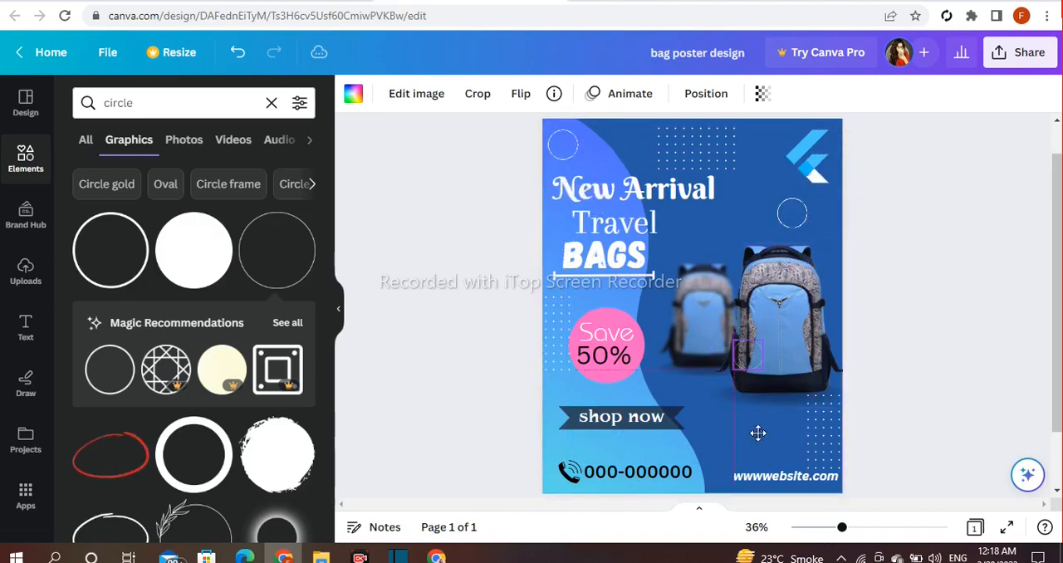
left_click_drag(736, 476, 737, 477)
left_click(958, 321)
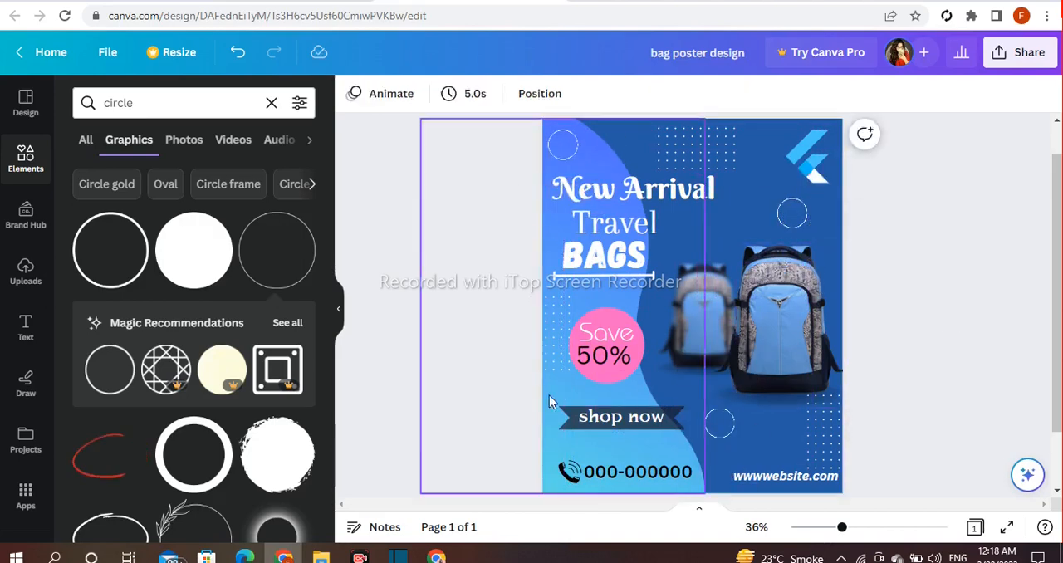
- Search the graphics for "shapes" and add the wavy star-like blob to the poster
scroll(239, 385, "down", 3)
scroll(239, 385, "up", 1)
scroll(239, 384, "down", 2)
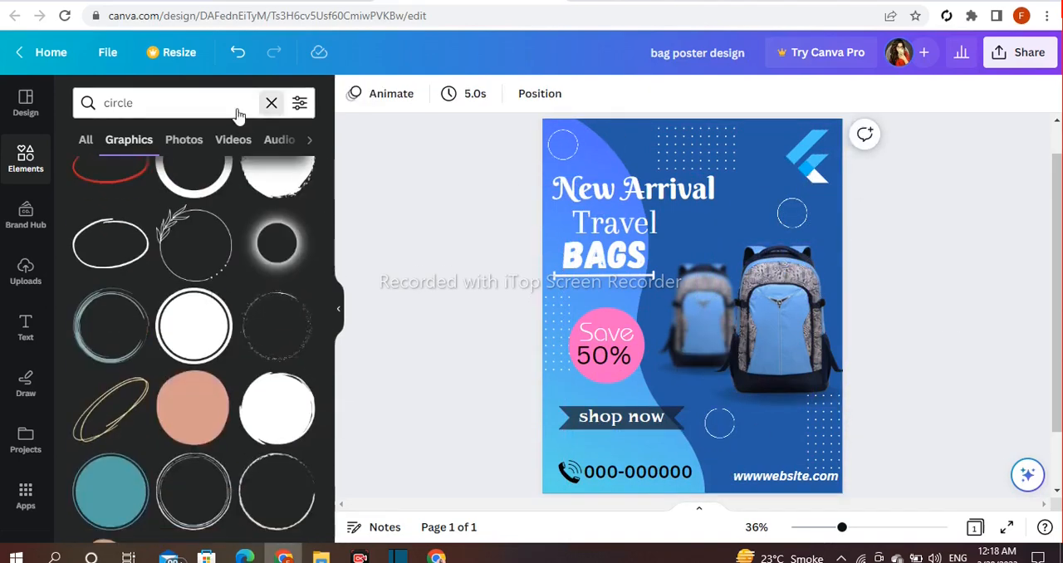
left_click(272, 102)
type("shapes")
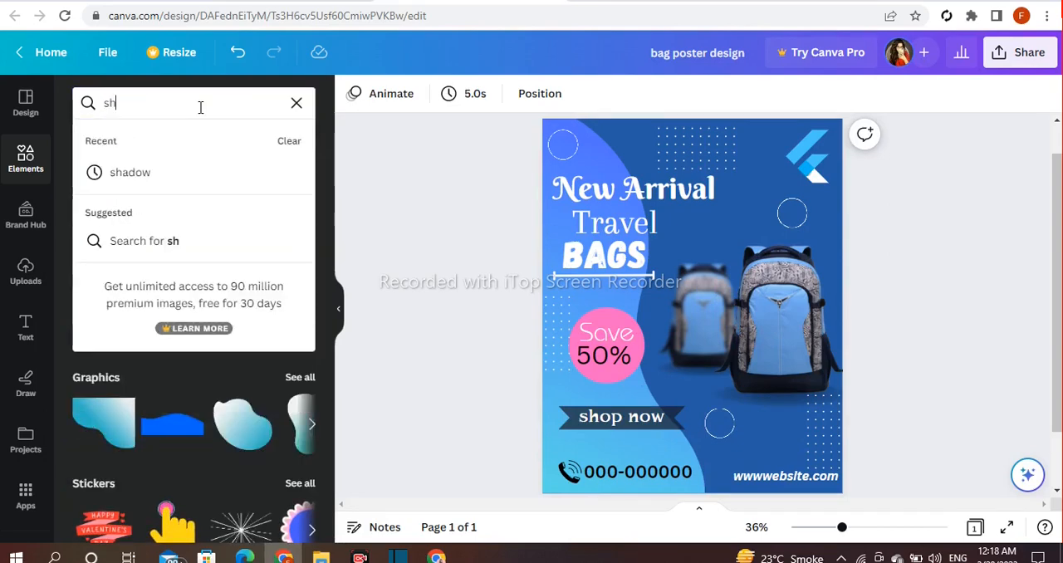
key("Return")
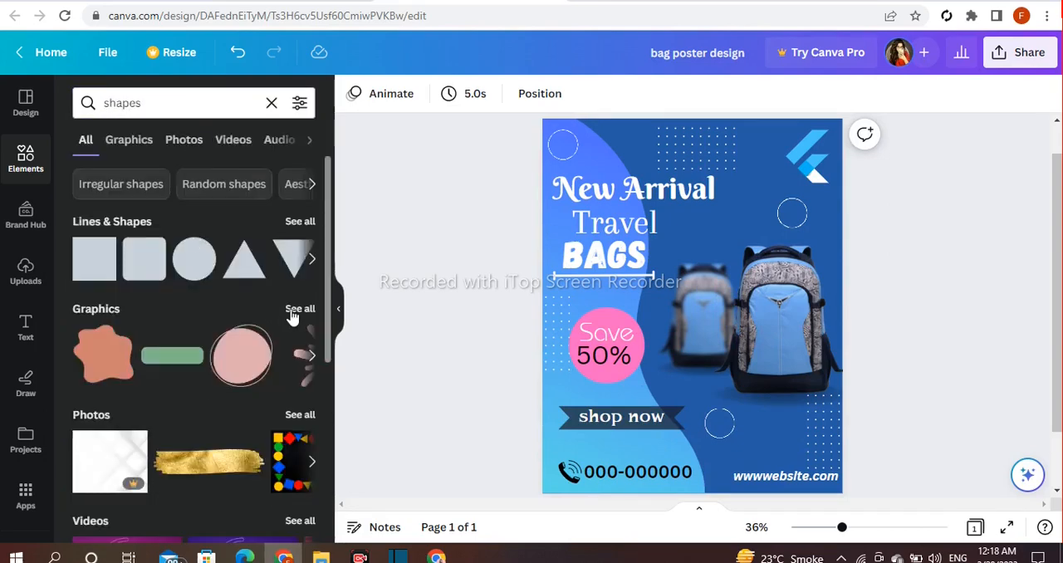
left_click(299, 309)
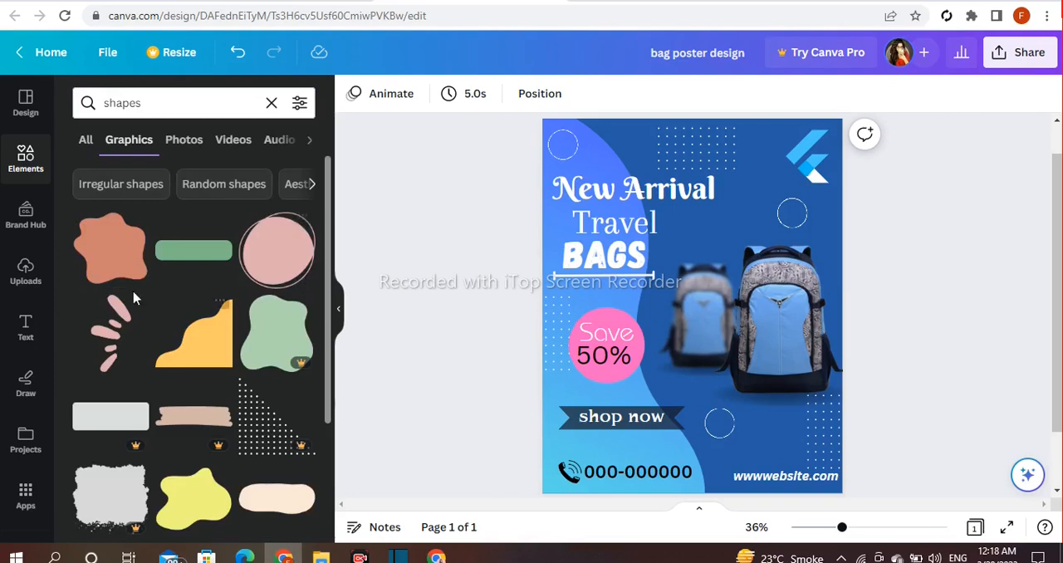
left_click(135, 232)
- Recolor the blob shape white and make it semi-transparent
left_click(352, 93)
scroll(303, 351, "down", 3)
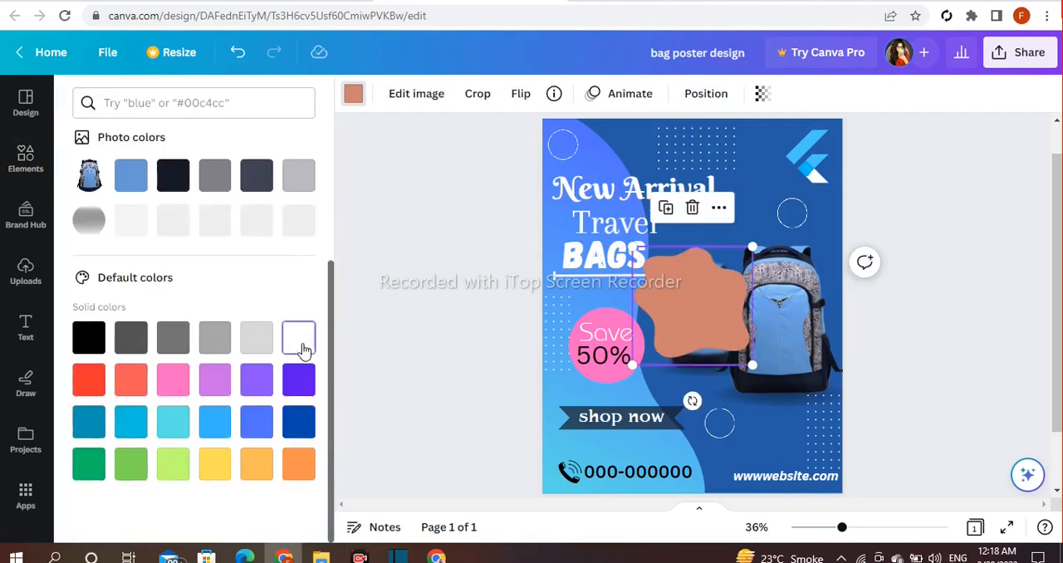
left_click(300, 342)
left_click(762, 93)
left_click_drag(762, 156, 693, 156)
- Shrink the blob shape to a small accent and place it at the poster's top, beside the dot grid
left_click_drag(752, 246, 694, 322)
left_click_drag(661, 352, 724, 236)
left_click_drag(749, 197, 722, 223)
left_click_drag(724, 286, 640, 196)
left_click(590, 172)
- Duplicate the small blob and place the copy on the poster's bottom edge, beside the website address
left_click(619, 139)
left_click(599, 193)
left_click_drag(629, 146, 724, 494)
left_click(925, 405)
- Duplicate the bottom blob and place the copy above the blurred rear backpack
left_click(720, 486)
left_click(697, 440)
left_click_drag(728, 456, 714, 225)
left_click(498, 267)
- Add the scattered blue-grey circles graphic and delete the small blob above the rear backpack
scroll(280, 304, "down", 5)
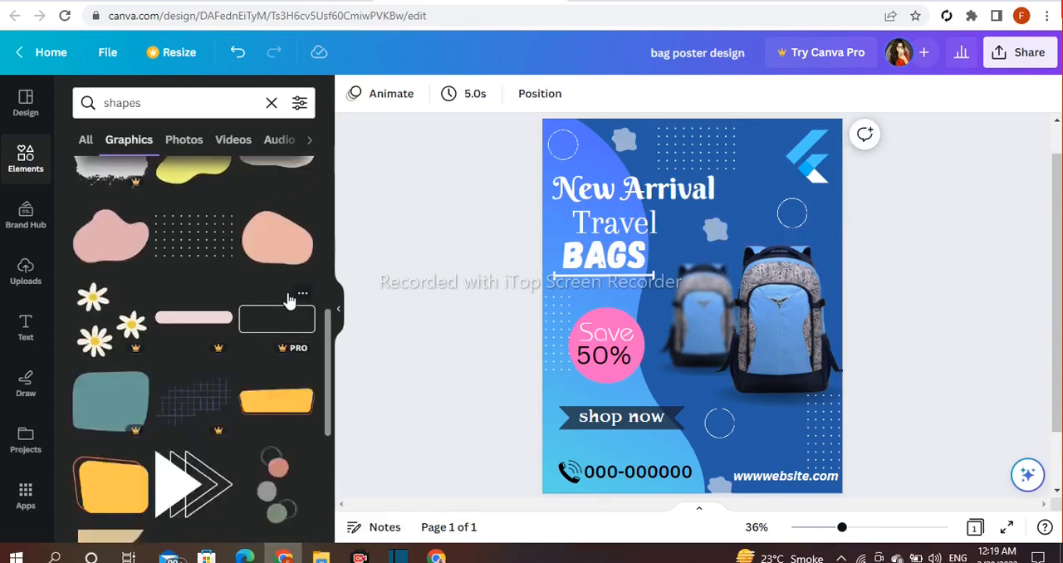
scroll(288, 301, "down", 2)
scroll(280, 349, "down", 4)
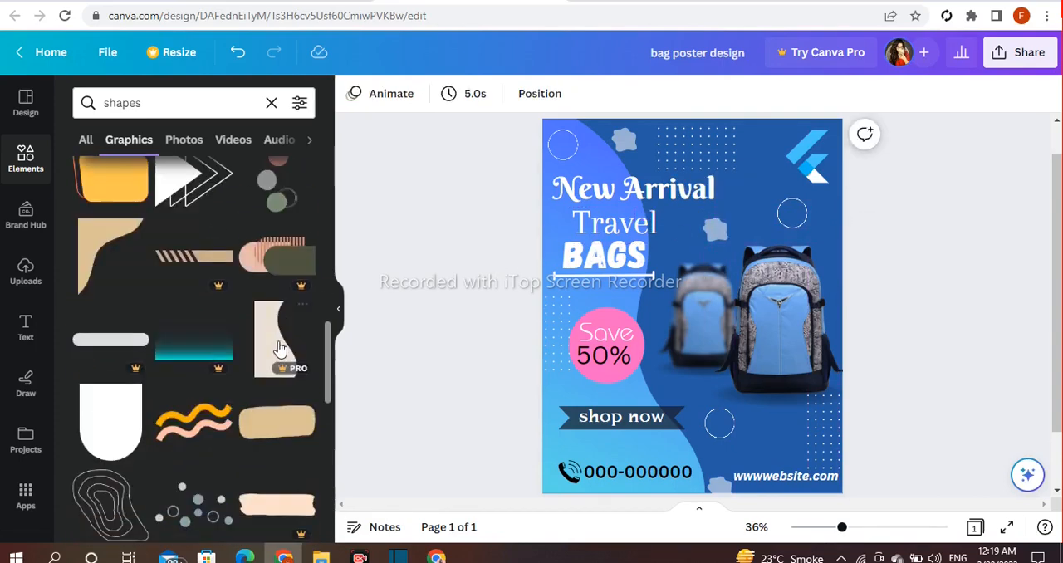
left_click(721, 259)
left_click(717, 232)
left_click(709, 268)
- Shrink the scattered circles graphic, place it above the blurred rear backpack and set its transparency to 67
left_click_drag(699, 299, 721, 225)
left_click_drag(778, 196, 739, 232)
left_click_drag(704, 243, 722, 227)
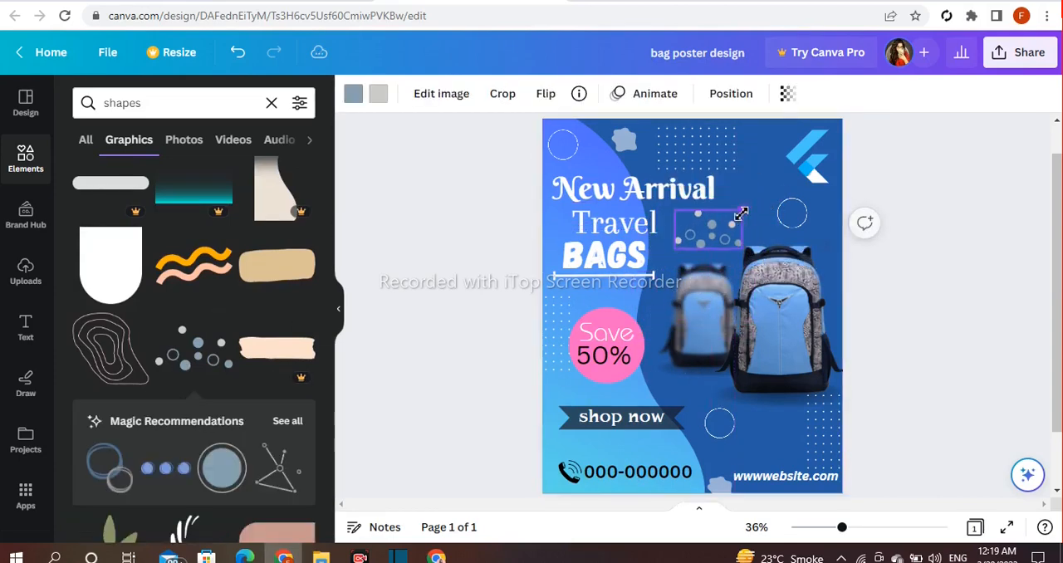
left_click(786, 94)
left_click_drag(784, 156, 755, 166)
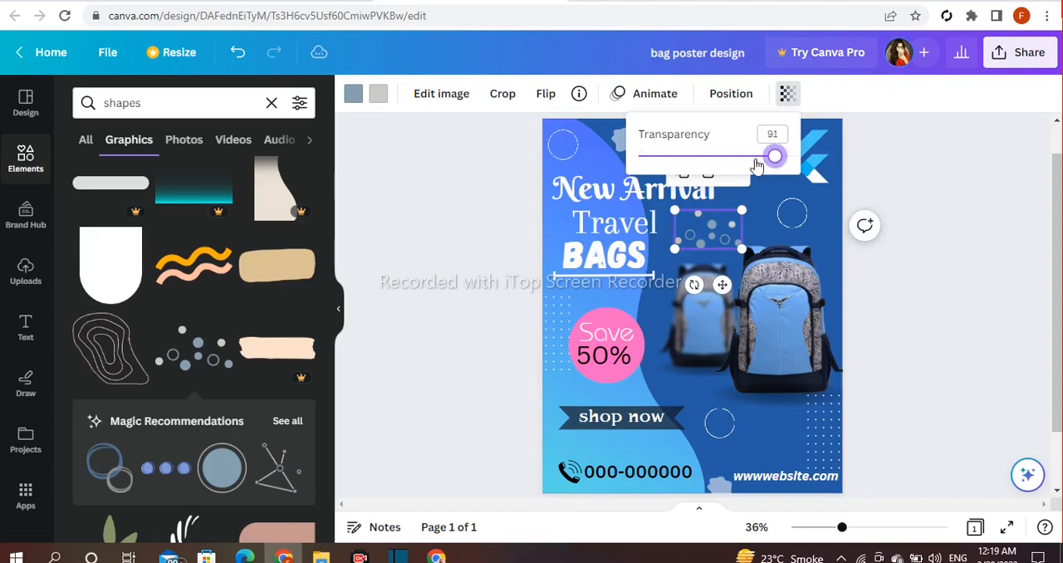
left_click(482, 264)
- Add the scattered rounded-square outlines graphic, shrink it and recolor it white
scroll(258, 402, "down", 10)
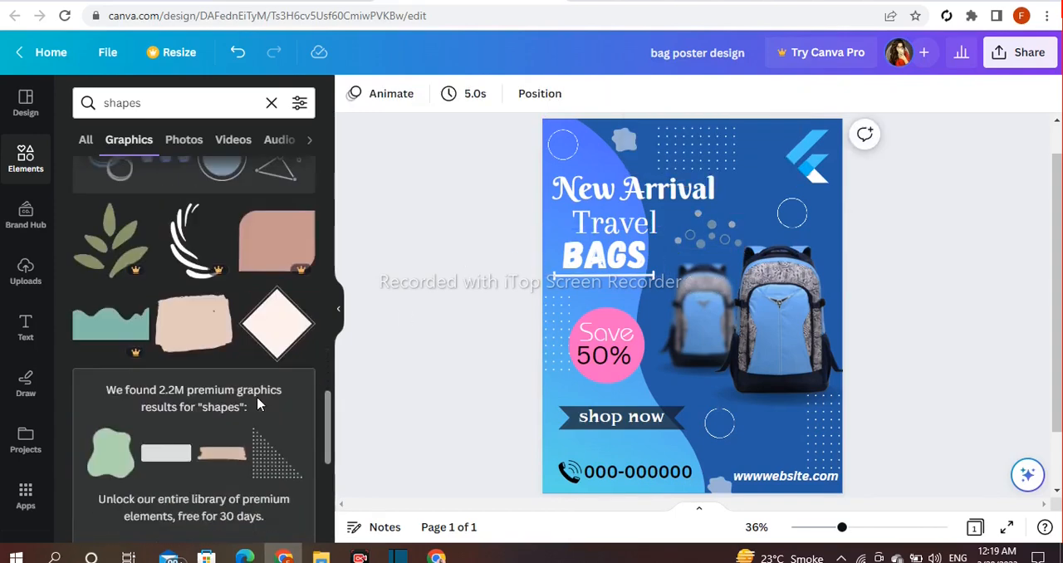
scroll(244, 400, "down", 3)
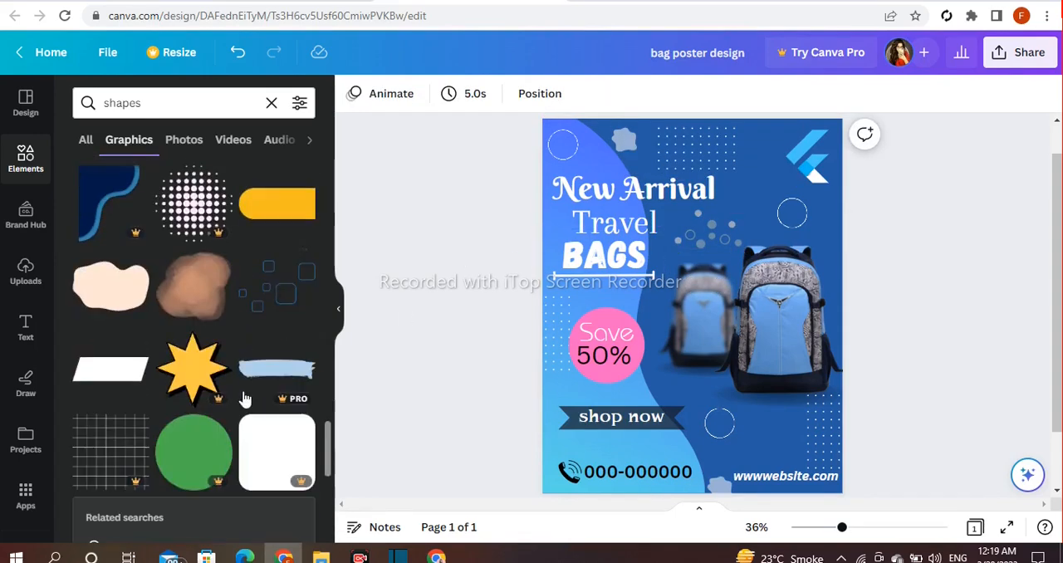
left_click(272, 298)
left_click_drag(753, 267, 724, 305)
left_click(353, 93)
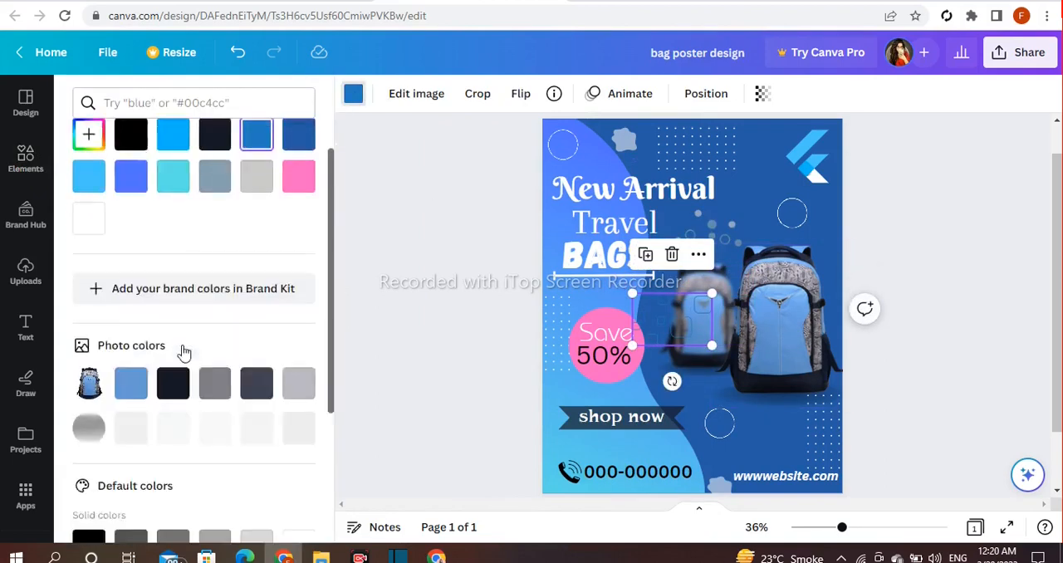
scroll(180, 351, "down", 4)
left_click(298, 366)
- Move the square outlines below the large backpack, rotate them and make them semi-transparent
left_click_drag(679, 321, 766, 427)
left_click_drag(727, 496, 757, 496)
left_click_drag(739, 449, 771, 445)
left_click(762, 93)
left_click_drag(763, 157, 677, 165)
left_click(460, 283)
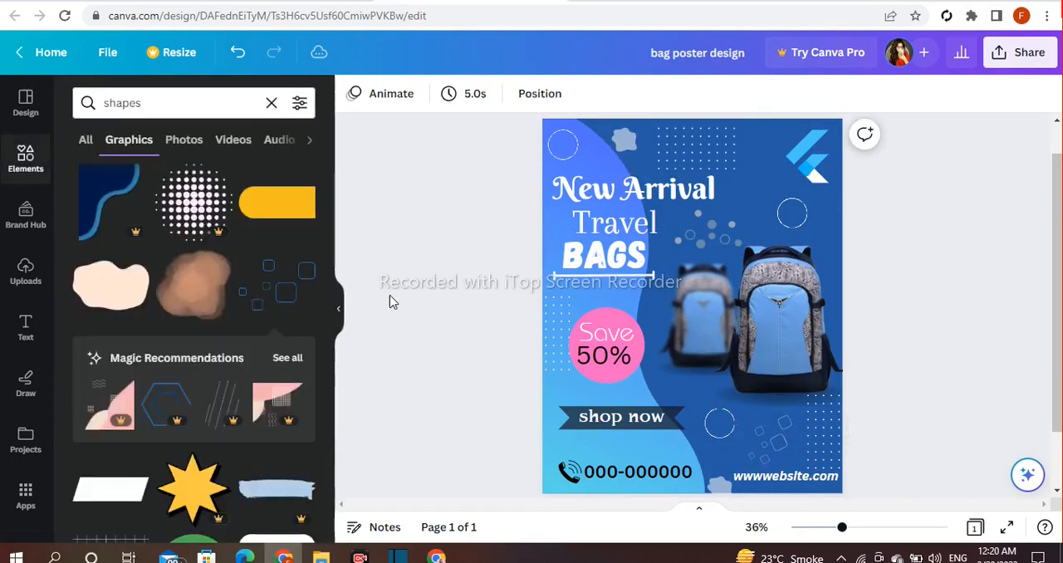
- Hide the elements panel and review the whole poster at different zoom levels
left_click(338, 309)
left_click_drag(842, 527, 828, 532)
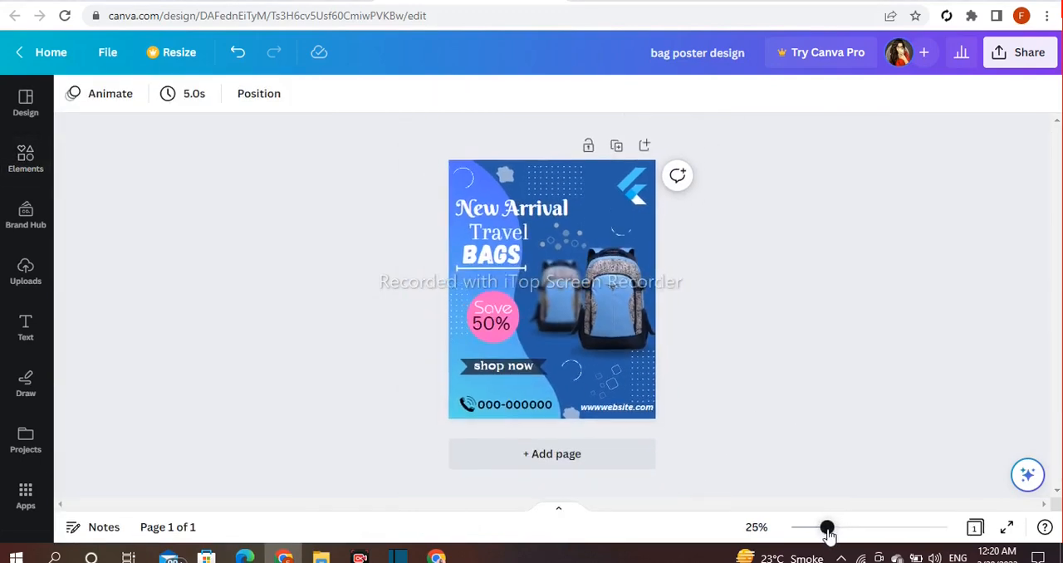
left_click_drag(828, 531, 844, 534)
left_click_drag(1058, 373, 1058, 364)
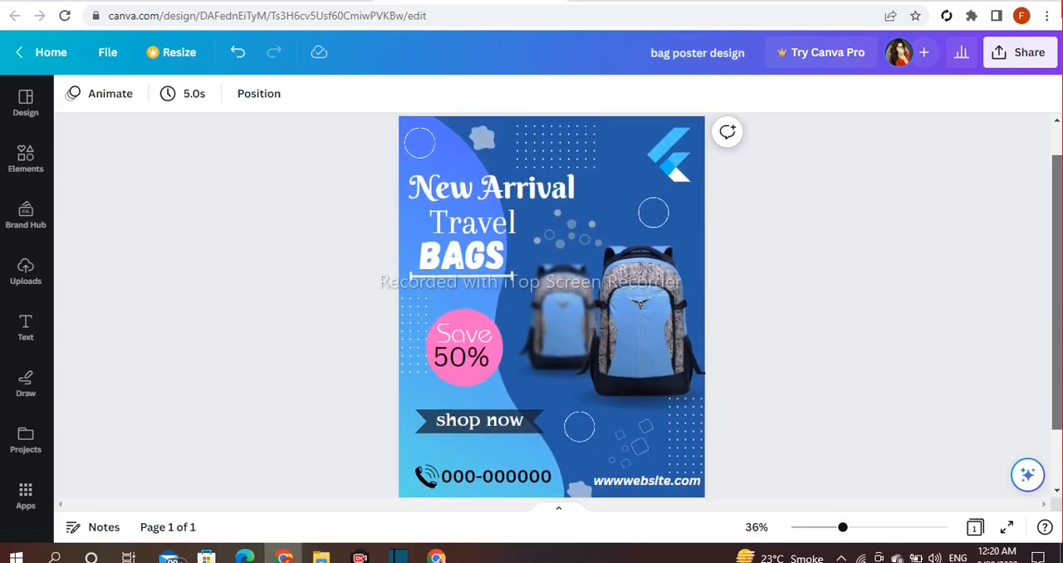